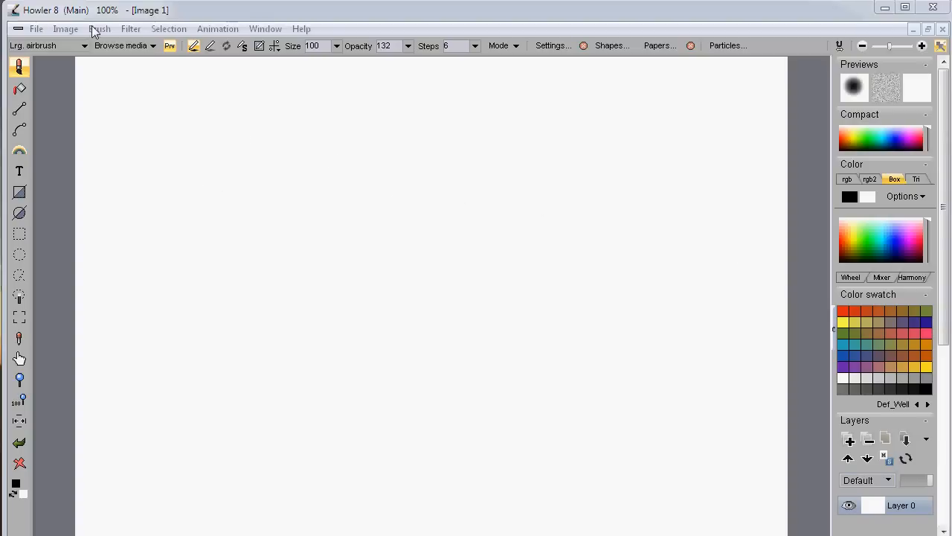
- Open the Sky render filter for the blank image and move its dialog aside to uncover the clouds
{"action": "left_click", "coordinate": [131, 30]}
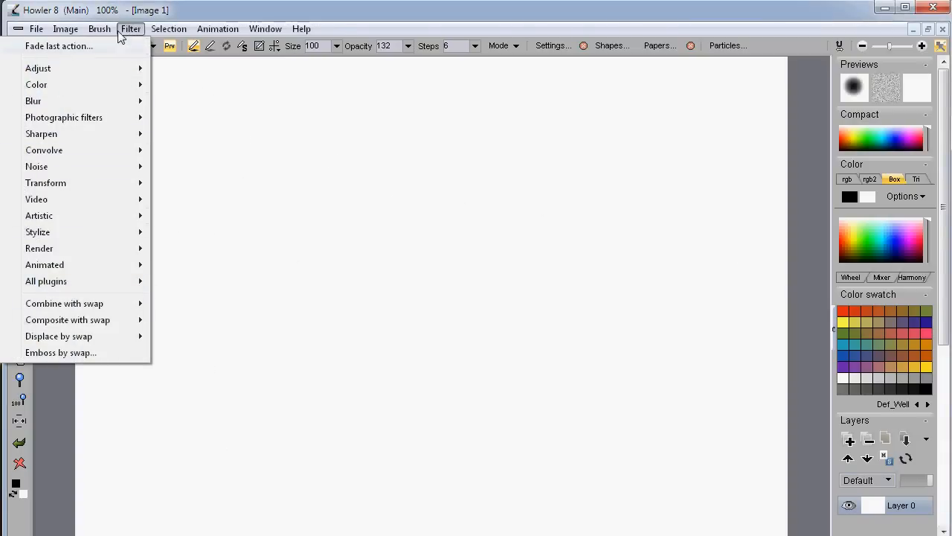
{"action": "mouse_move", "coordinate": [106, 70]}
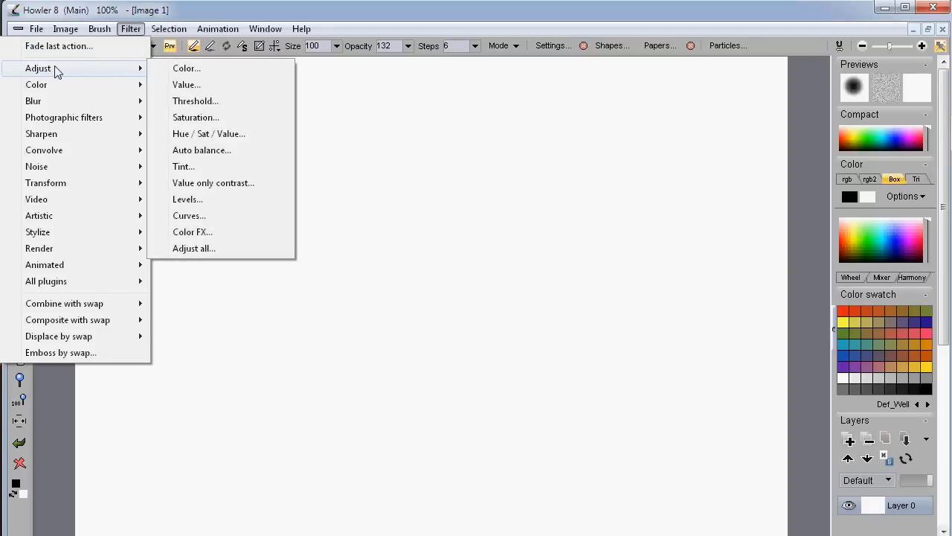
{"action": "mouse_move", "coordinate": [64, 167]}
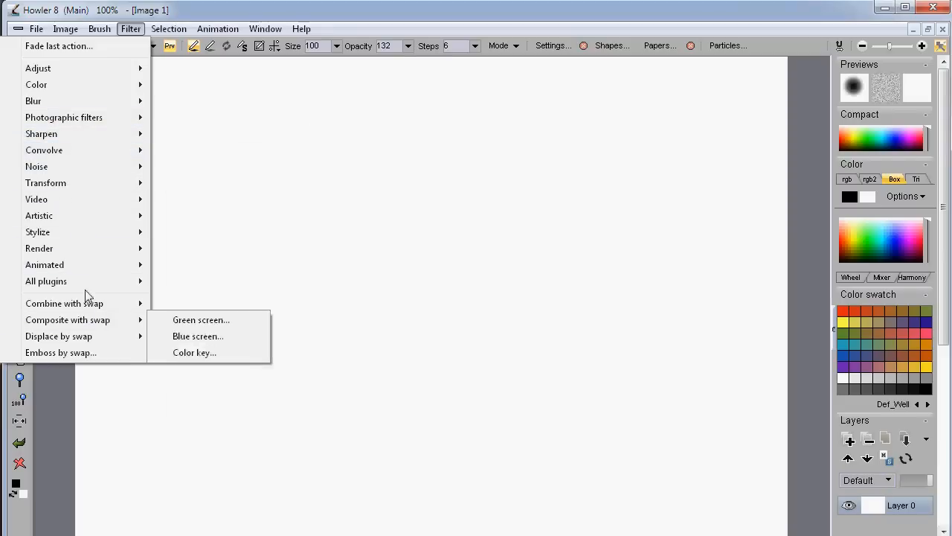
{"action": "mouse_move", "coordinate": [73, 250]}
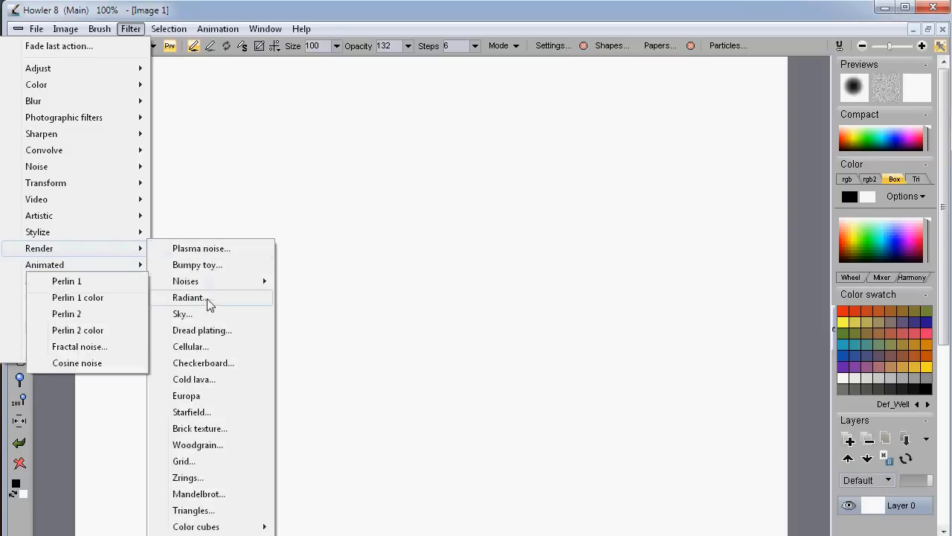
{"action": "left_click", "coordinate": [195, 317]}
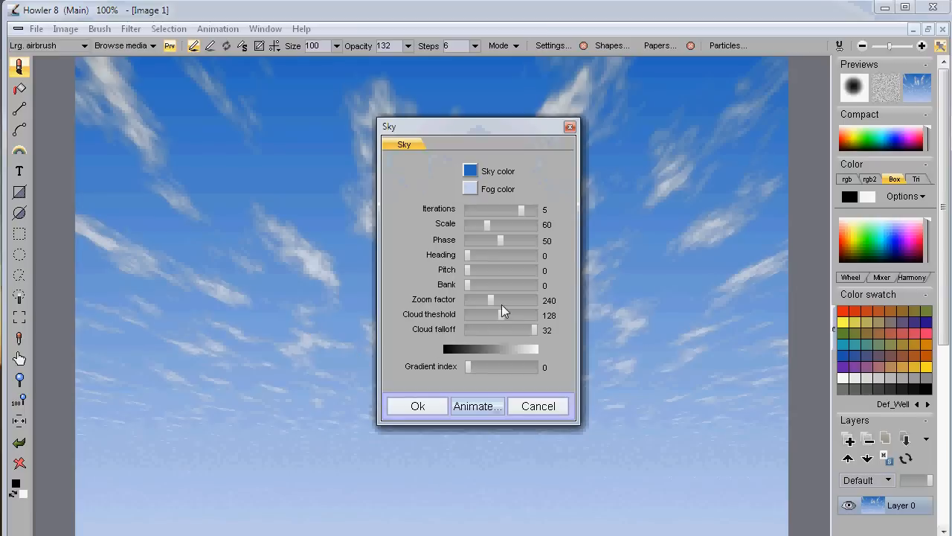
{"action": "left_click_drag", "start_coordinate": [457, 134], "coordinate": [673, 160]}
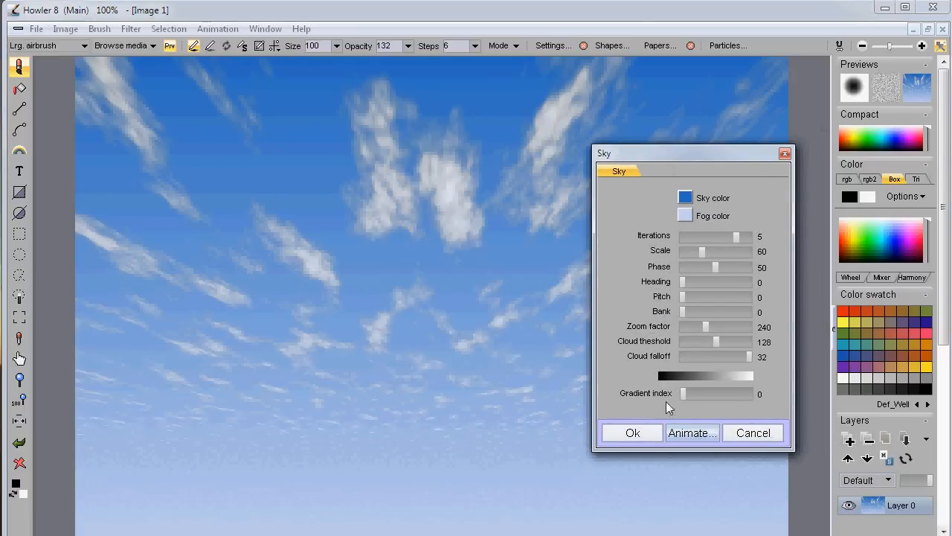
- Change the sky's fog color to a dark golden yellow
{"action": "left_click", "coordinate": [688, 217]}
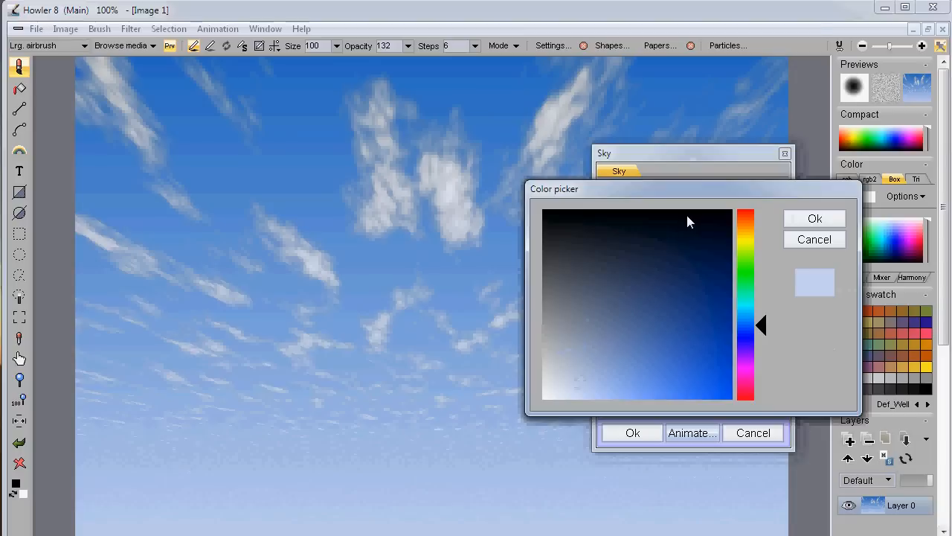
{"action": "left_click", "coordinate": [746, 237]}
{"action": "left_click", "coordinate": [712, 330]}
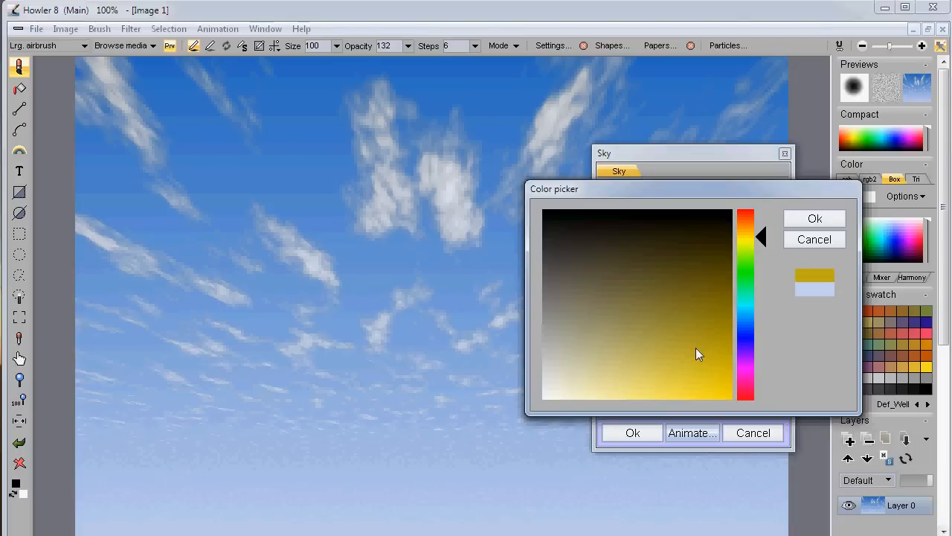
{"action": "left_click", "coordinate": [815, 218]}
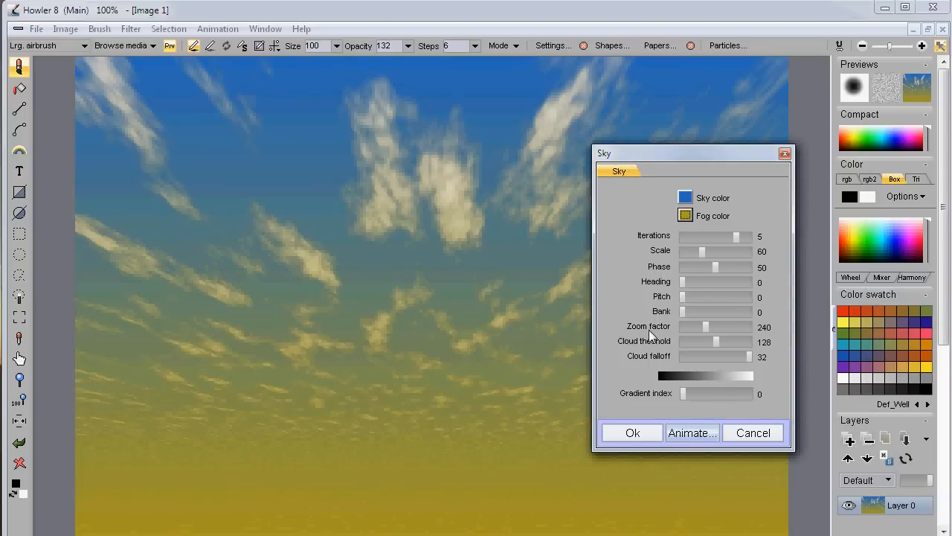
- Set the sky's zoom factor to 179, heading to 63, pitch to 90 and bank to 130
{"action": "mouse_move", "coordinate": [711, 323]}
{"action": "left_mouse_down"}
{"action": "mouse_move", "coordinate": [693, 323]}
{"action": "mouse_move", "coordinate": [737, 324]}
{"action": "mouse_move", "coordinate": [695, 328]}
{"action": "left_mouse_up"}
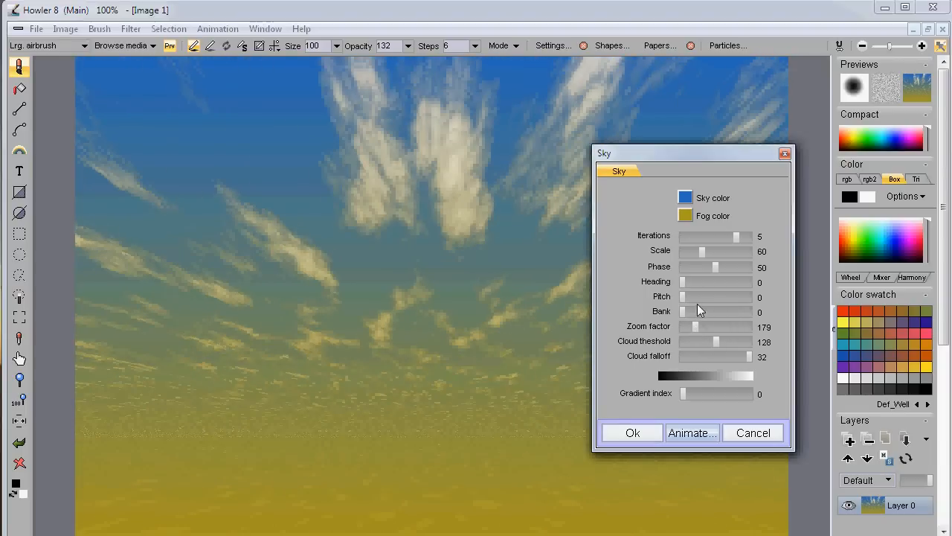
{"action": "left_click", "coordinate": [694, 282]}
{"action": "left_click", "coordinate": [691, 297]}
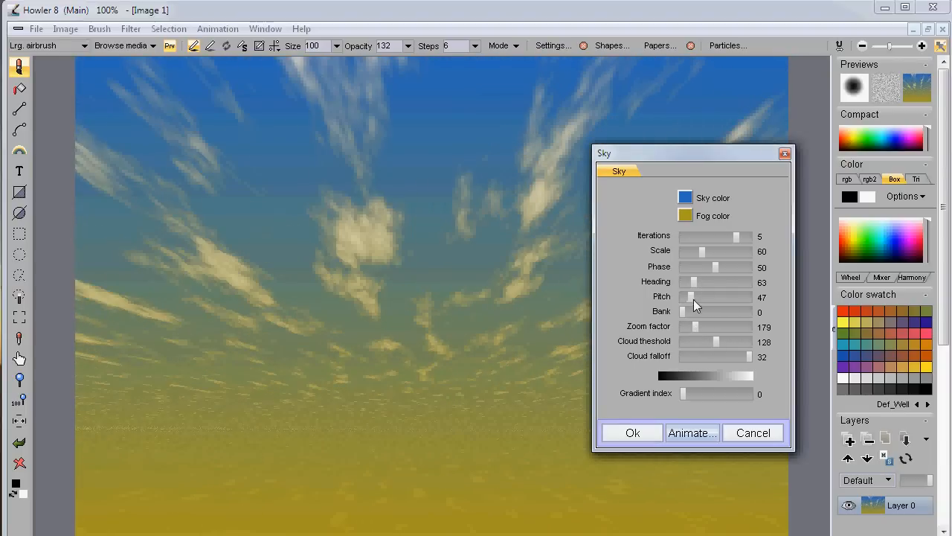
{"action": "left_click_drag", "start_coordinate": [697, 308], "coordinate": [712, 308]}
{"action": "left_click", "coordinate": [697, 296]}
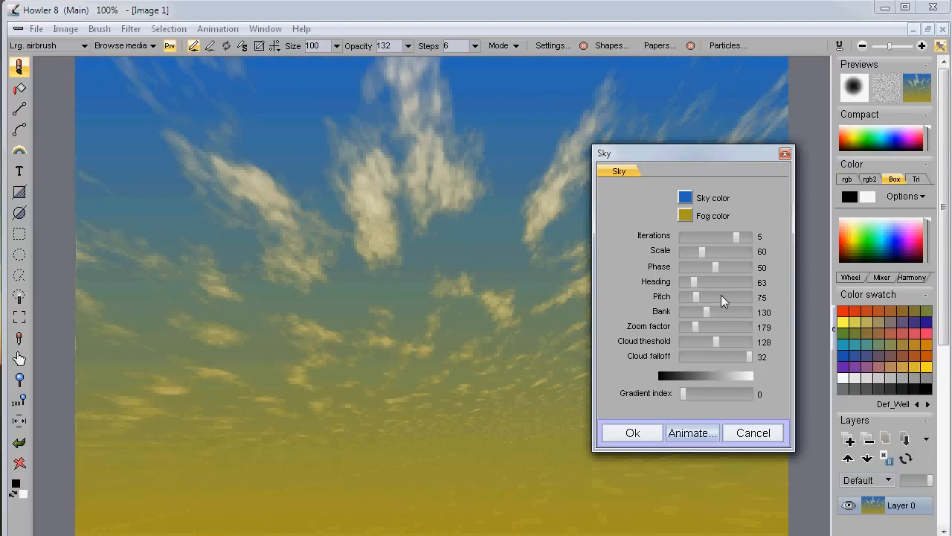
{"action": "left_click", "coordinate": [721, 295]}
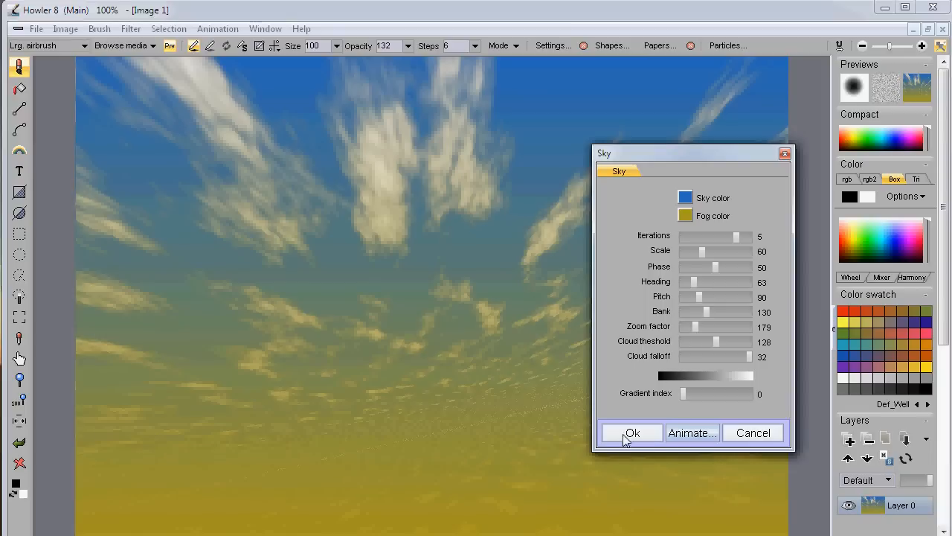
- Set the sky's gradient index to 6 and apply the Sky filter to the image
{"action": "mouse_move", "coordinate": [689, 397]}
{"action": "left_mouse_down"}
{"action": "mouse_move", "coordinate": [751, 394]}
{"action": "mouse_move", "coordinate": [694, 397]}
{"action": "left_mouse_up"}
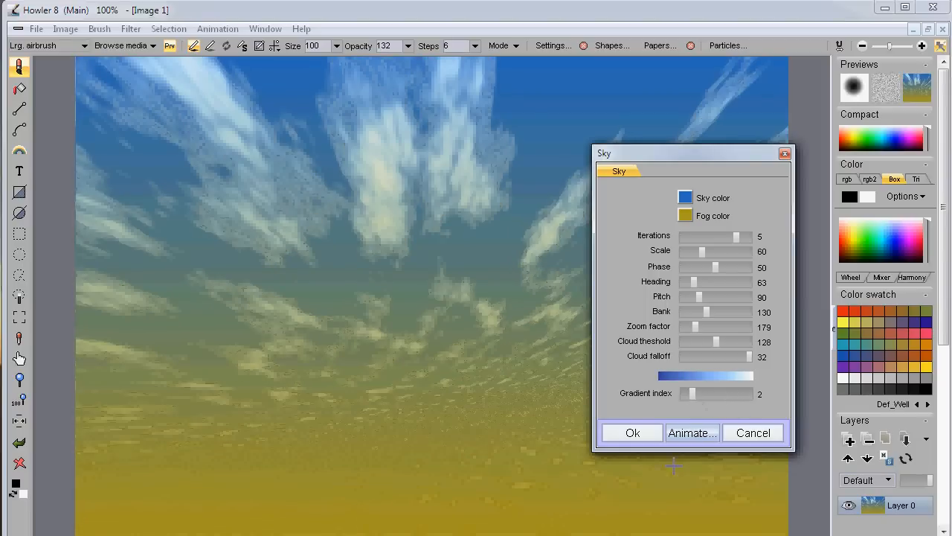
{"action": "left_click", "coordinate": [732, 397]}
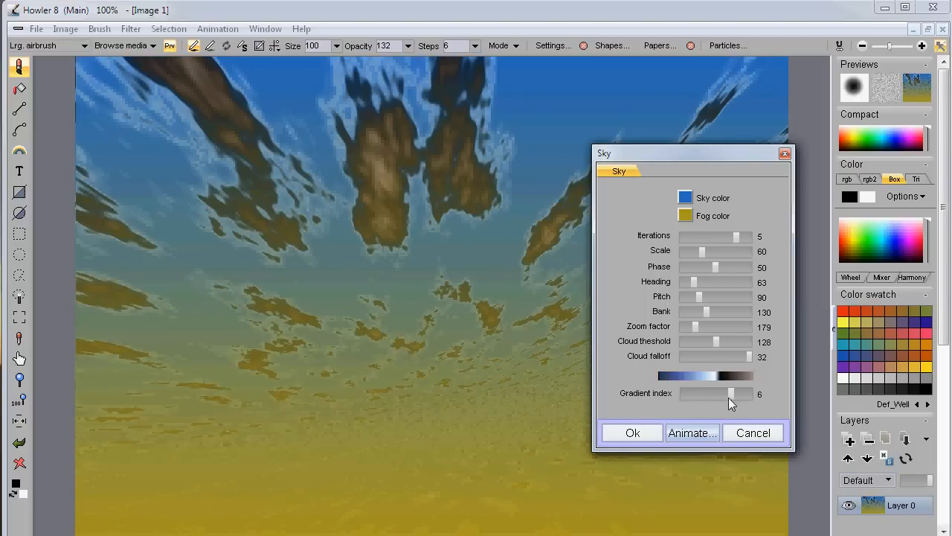
{"action": "left_click", "coordinate": [642, 438]}
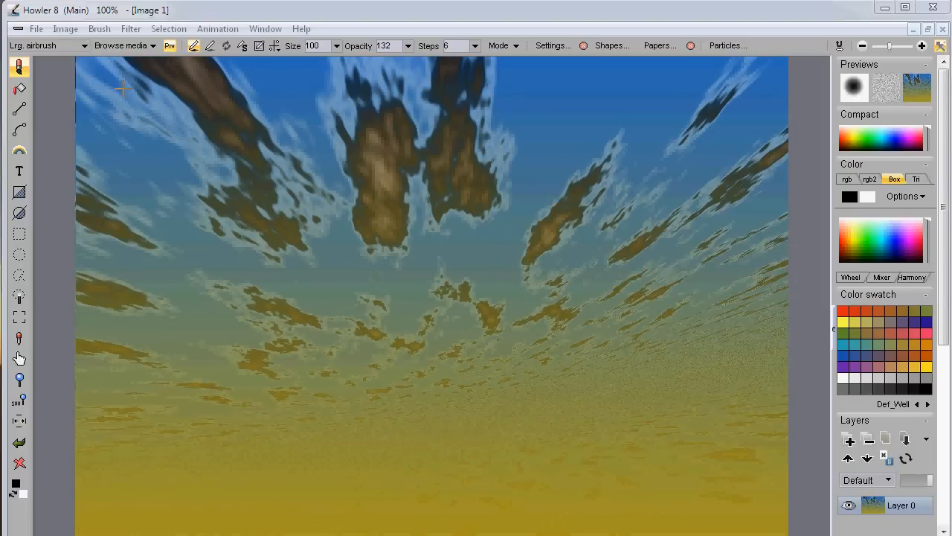
{"action": "left_click", "coordinate": [130, 30]}
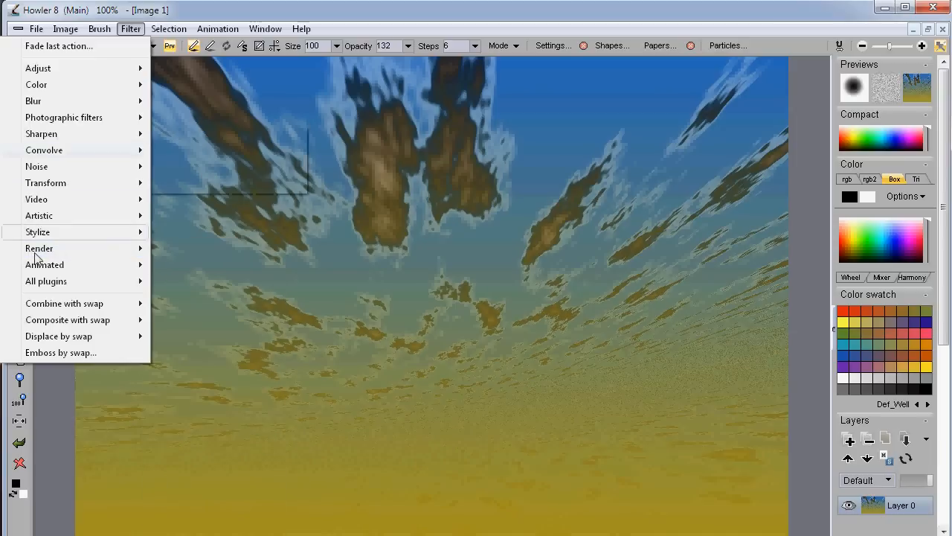
{"action": "mouse_move", "coordinate": [51, 248]}
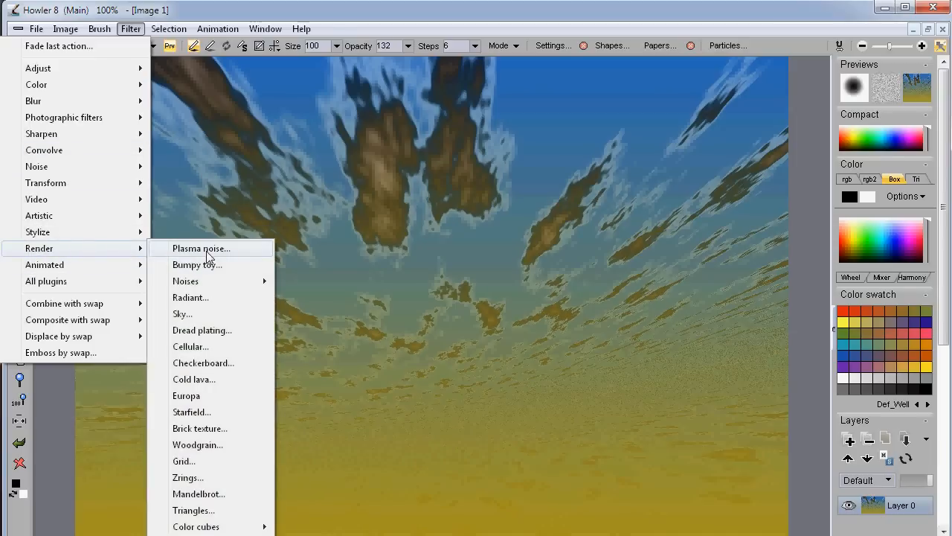
{"action": "left_click", "coordinate": [212, 493]}
{"action": "left_click", "coordinate": [599, 444]}
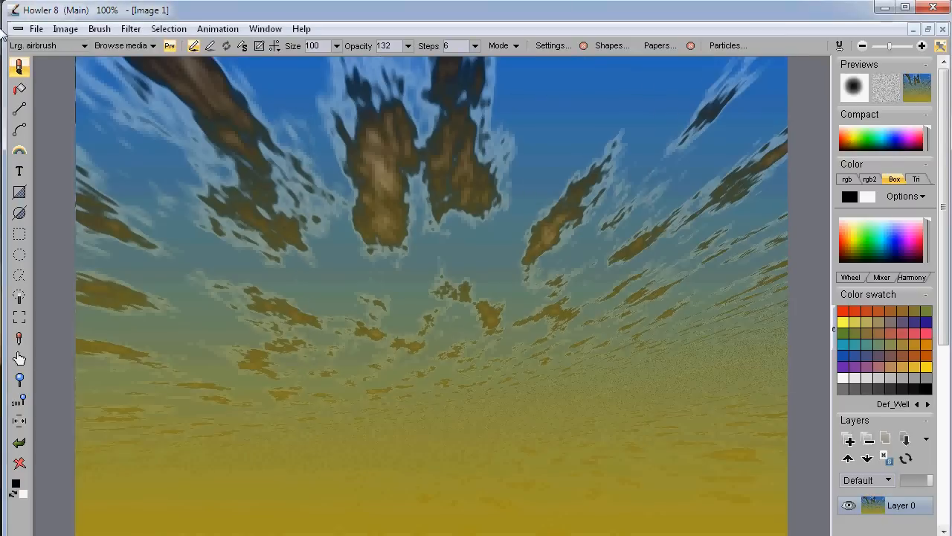
- Create a new blank image with a custom size of 2000 x 2000 pixels
{"action": "left_click", "coordinate": [37, 30]}
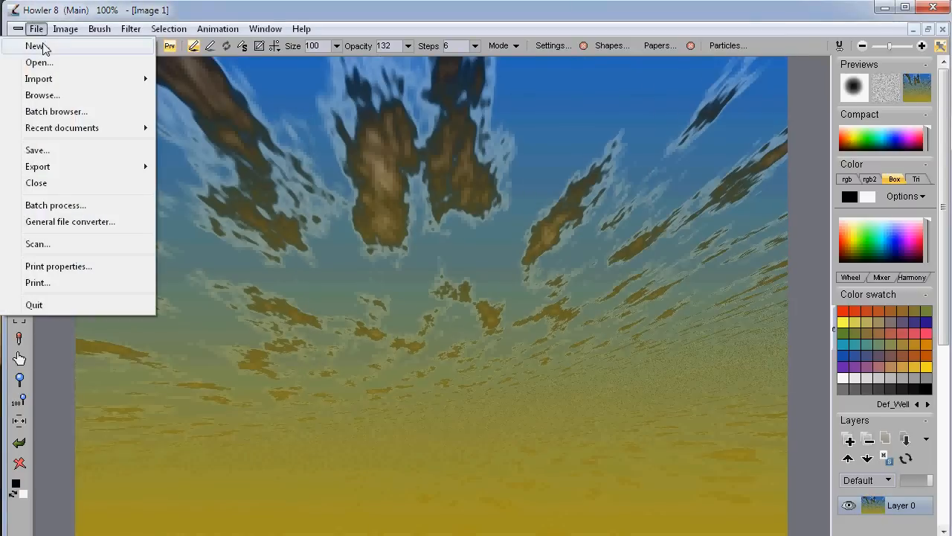
{"action": "left_click", "coordinate": [43, 46]}
{"action": "left_click", "coordinate": [503, 395]}
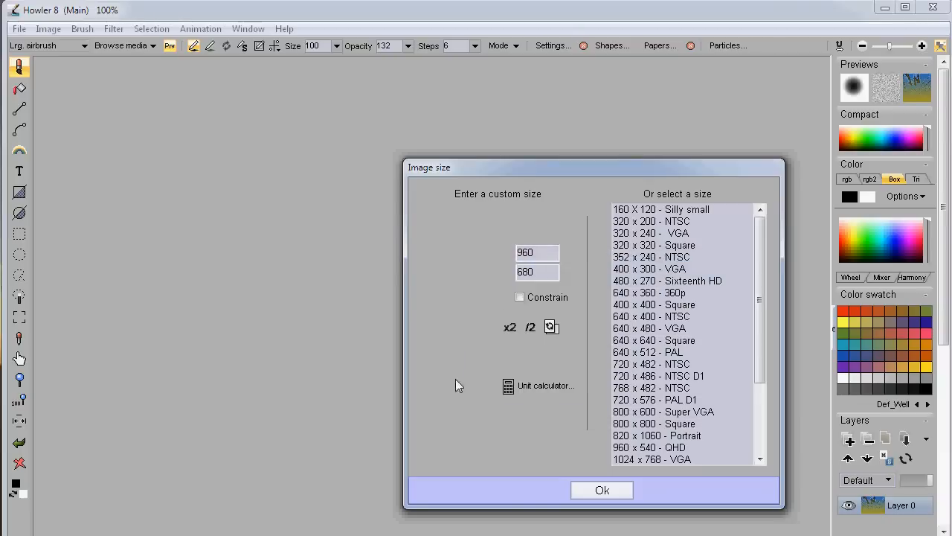
{"action": "left_click_drag", "start_coordinate": [539, 167], "coordinate": [411, 99]}
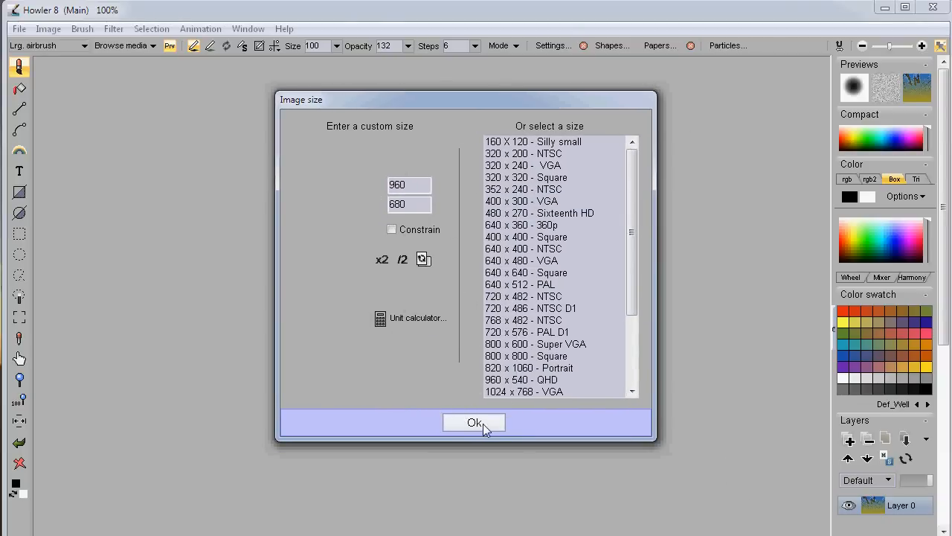
{"action": "double_click", "coordinate": [413, 190]}
{"action": "type", "text": "2000"}
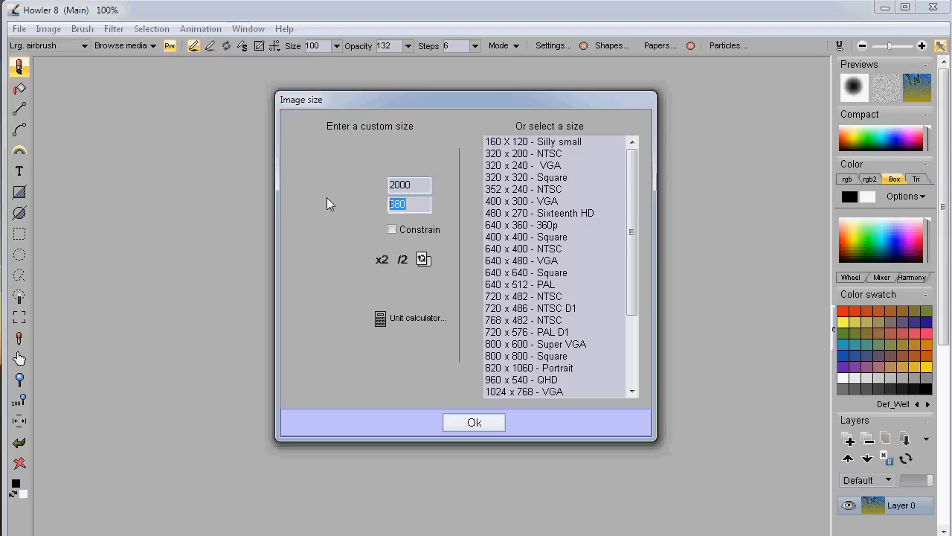
{"action": "type", "text": "2000"}
{"action": "left_click", "coordinate": [474, 423]}
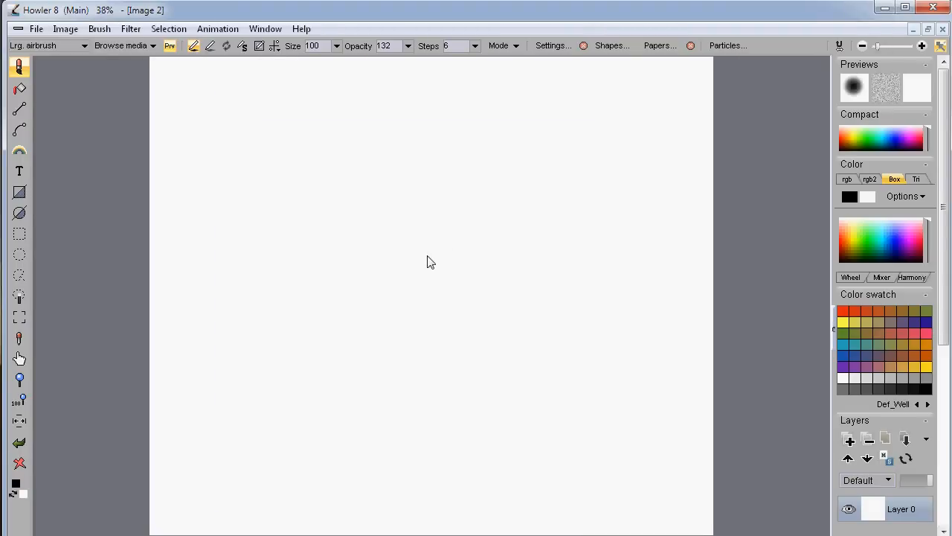
- Paint a rough open loop in black with the large airbrush around the middle of the canvas
{"action": "scroll", "coordinate": [767, 291], "scroll_direction": "up", "scroll_amount": 2}
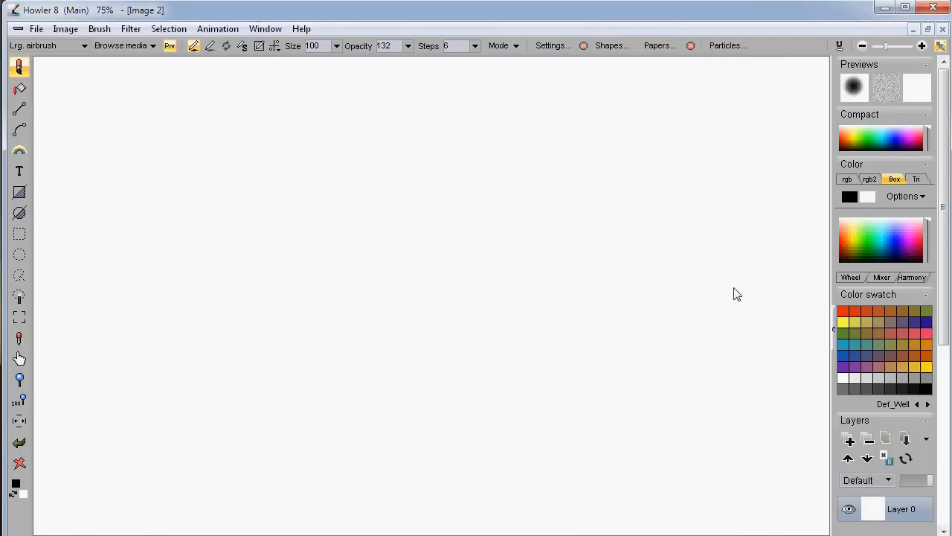
{"action": "scroll", "coordinate": [728, 293], "scroll_direction": "down", "scroll_amount": 4}
{"action": "scroll", "coordinate": [726, 292], "scroll_direction": "up", "scroll_amount": 2}
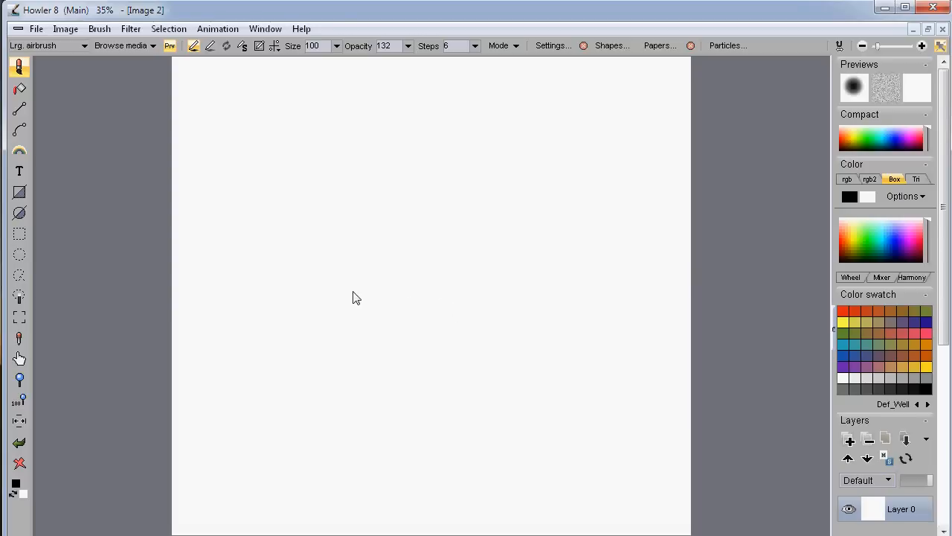
{"action": "scroll", "coordinate": [335, 283], "scroll_direction": "up", "scroll_amount": 4}
{"action": "scroll", "coordinate": [226, 305], "scroll_direction": "down", "scroll_amount": 4}
{"action": "scroll", "coordinate": [270, 308], "scroll_direction": "up", "scroll_amount": 1}
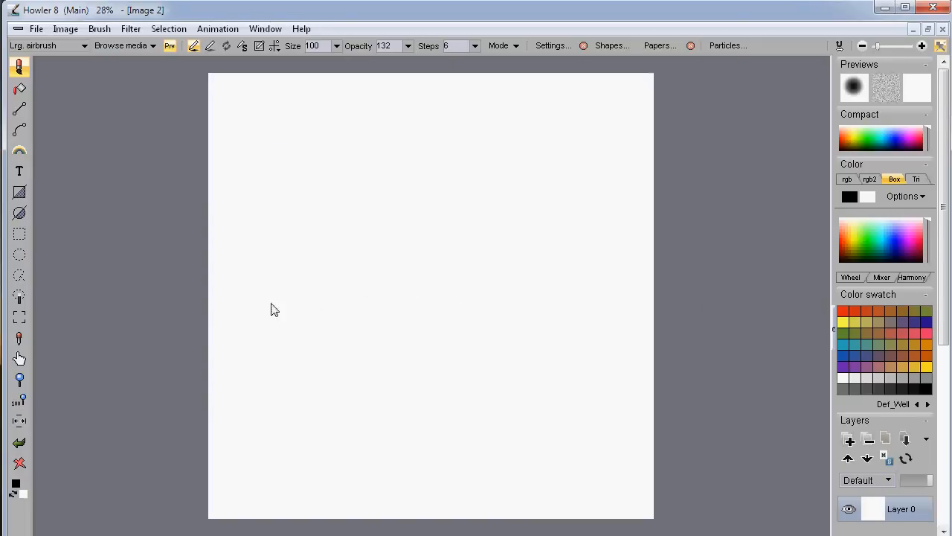
{"action": "mouse_move", "coordinate": [430, 234]}
{"action": "left_mouse_down"}
{"action": "mouse_move", "coordinate": [548, 240]}
{"action": "mouse_move", "coordinate": [398, 231]}
{"action": "left_mouse_up"}
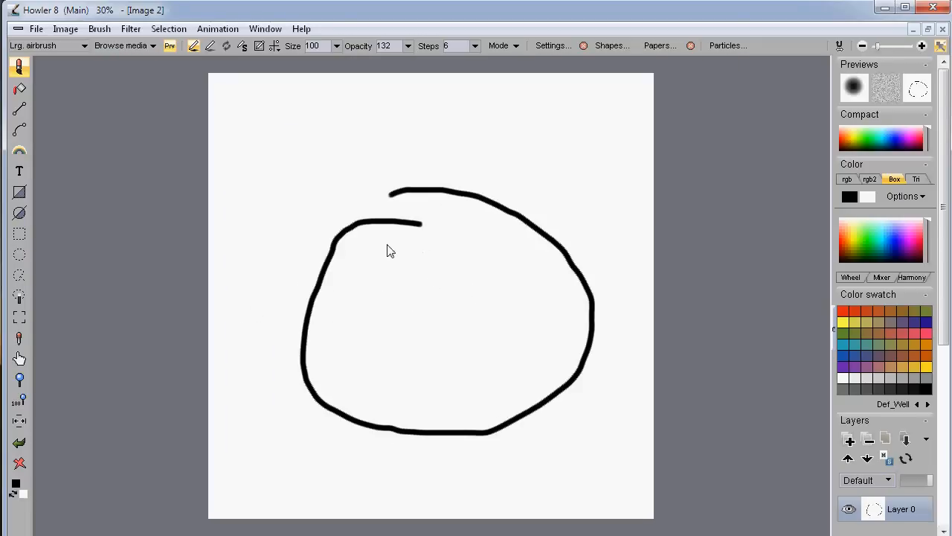
{"action": "scroll", "coordinate": [389, 249], "scroll_direction": "up", "scroll_amount": 3}
{"action": "scroll", "coordinate": [461, 273], "scroll_direction": "down", "scroll_amount": 5}
{"action": "scroll", "coordinate": [378, 288], "scroll_direction": "up", "scroll_amount": 3}
{"action": "scroll", "coordinate": [447, 289], "scroll_direction": "down", "scroll_amount": 2}
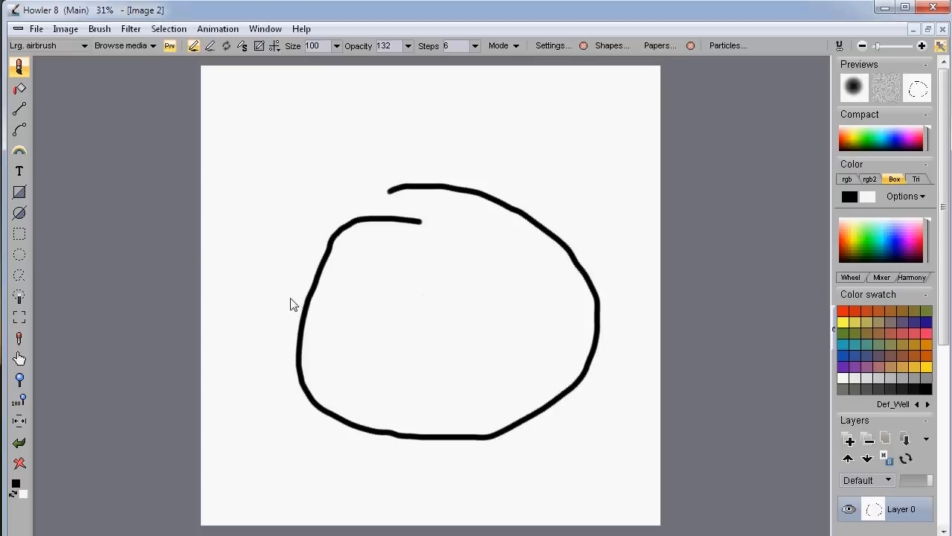
- Open the Mandelbrot render filter and arrange its dialog beside the image so the whole fractal is uncovered
{"action": "left_click", "coordinate": [134, 32]}
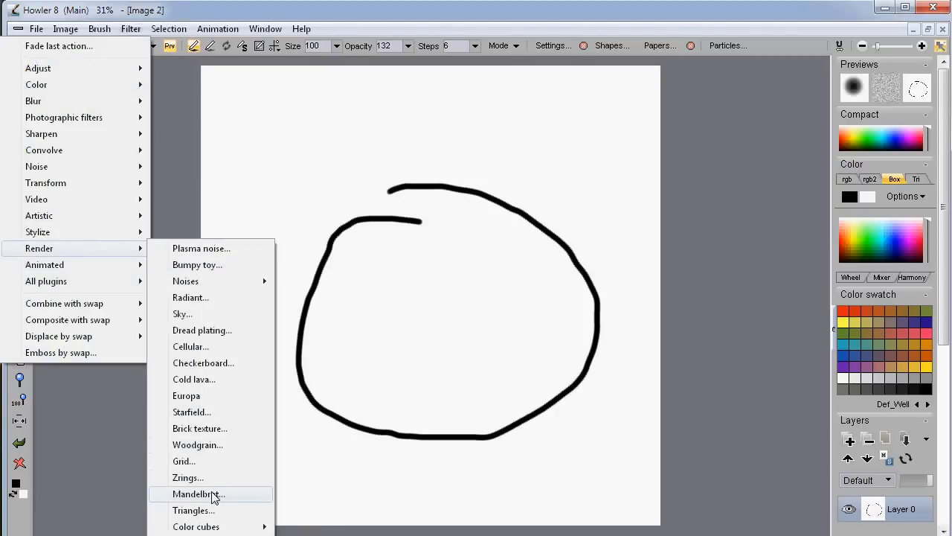
{"action": "left_click", "coordinate": [212, 495]}
{"action": "left_click_drag", "start_coordinate": [405, 104], "coordinate": [694, 135]}
{"action": "left_click_drag", "start_coordinate": [441, 181], "coordinate": [335, 183]}
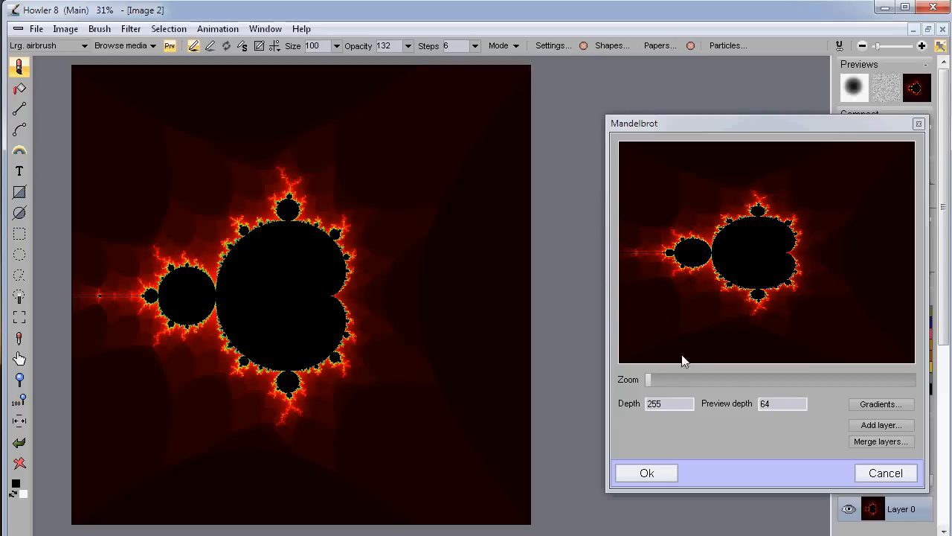
- Zoom into the Mandelbrot fractal and reposition the zoom frame from the main body over its small left bulb
{"action": "mouse_move", "coordinate": [650, 381]}
{"action": "left_mouse_down"}
{"action": "mouse_move", "coordinate": [659, 380]}
{"action": "mouse_move", "coordinate": [639, 380]}
{"action": "mouse_move", "coordinate": [649, 380]}
{"action": "left_mouse_up"}
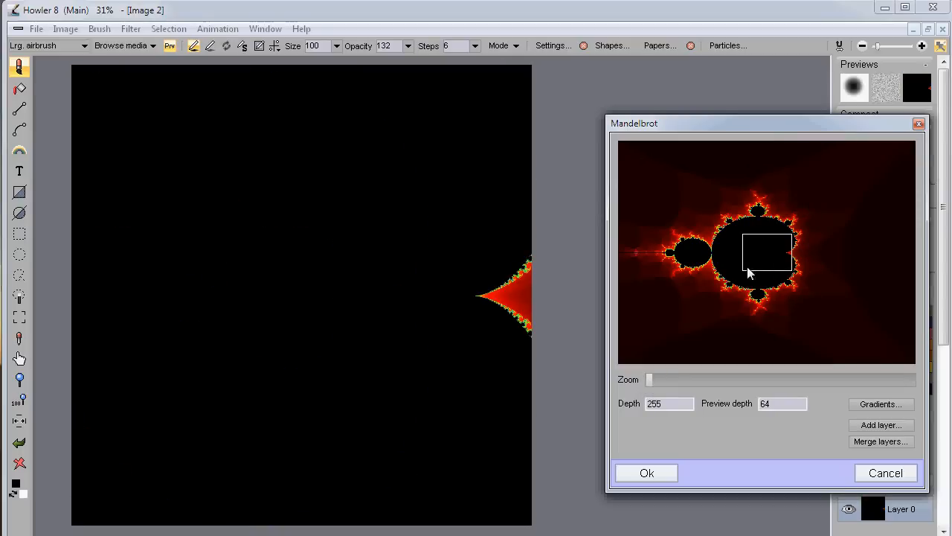
{"action": "left_click_drag", "start_coordinate": [766, 250], "coordinate": [711, 247]}
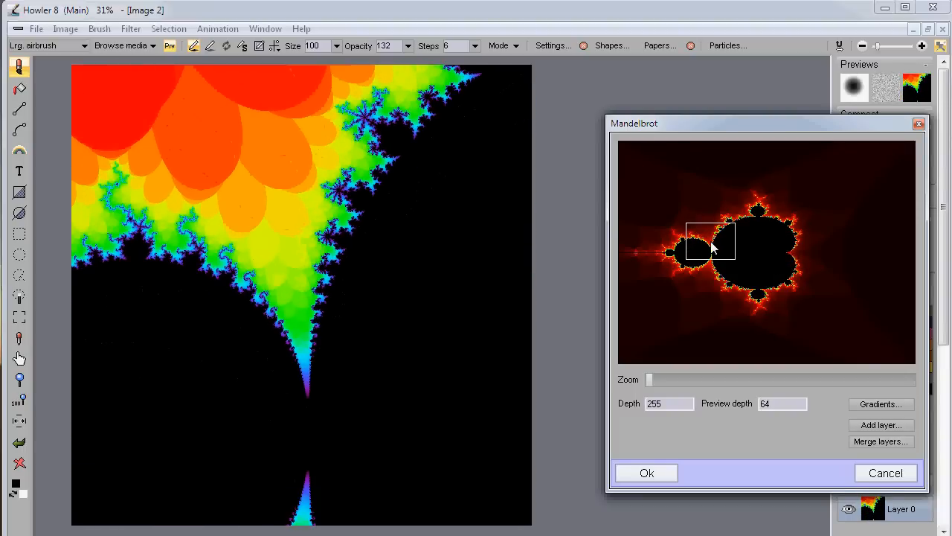
{"action": "left_click_drag", "start_coordinate": [712, 245], "coordinate": [712, 242]}
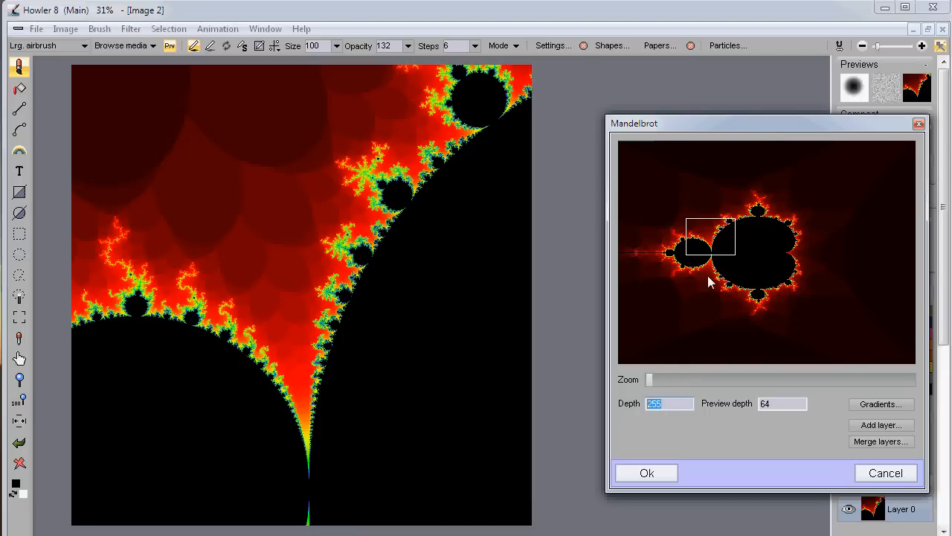
{"action": "left_click", "coordinate": [782, 404]}
{"action": "left_click_drag", "start_coordinate": [706, 238], "coordinate": [674, 262]}
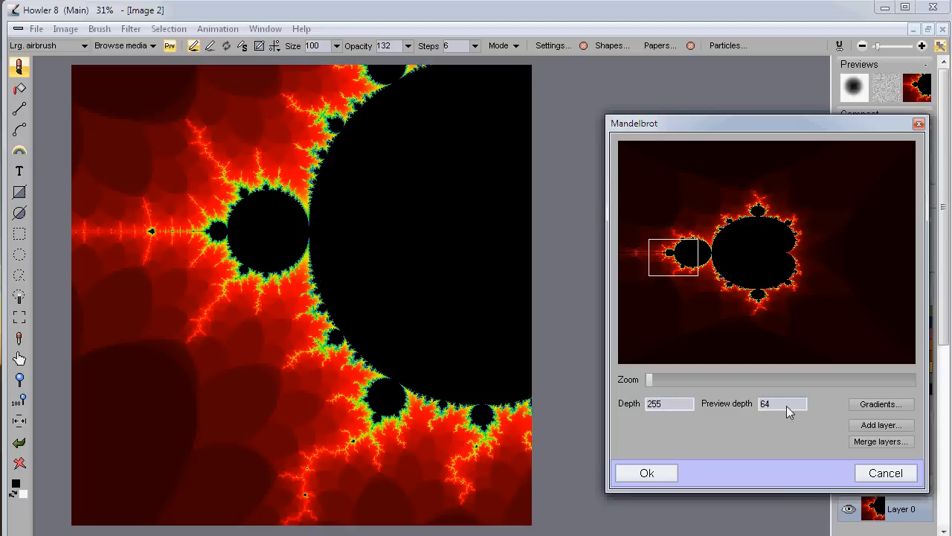
- Set the fractal depth to 64 and move the zoom frame up over the upper edge of the small bulb
{"action": "left_click_drag", "start_coordinate": [672, 407], "coordinate": [650, 404]}
{"action": "key", "text": "BackSpace"}
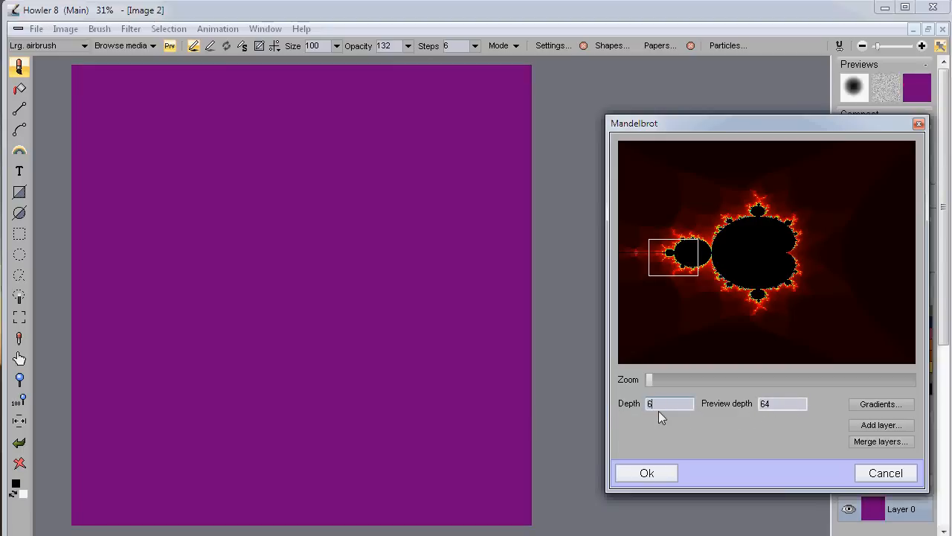
{"action": "type", "text": "64"}
{"action": "mouse_move", "coordinate": [675, 257]}
{"action": "left_mouse_down"}
{"action": "mouse_move", "coordinate": [737, 292]}
{"action": "mouse_move", "coordinate": [702, 277]}
{"action": "mouse_move", "coordinate": [698, 247]}
{"action": "mouse_move", "coordinate": [661, 246]}
{"action": "left_mouse_up"}
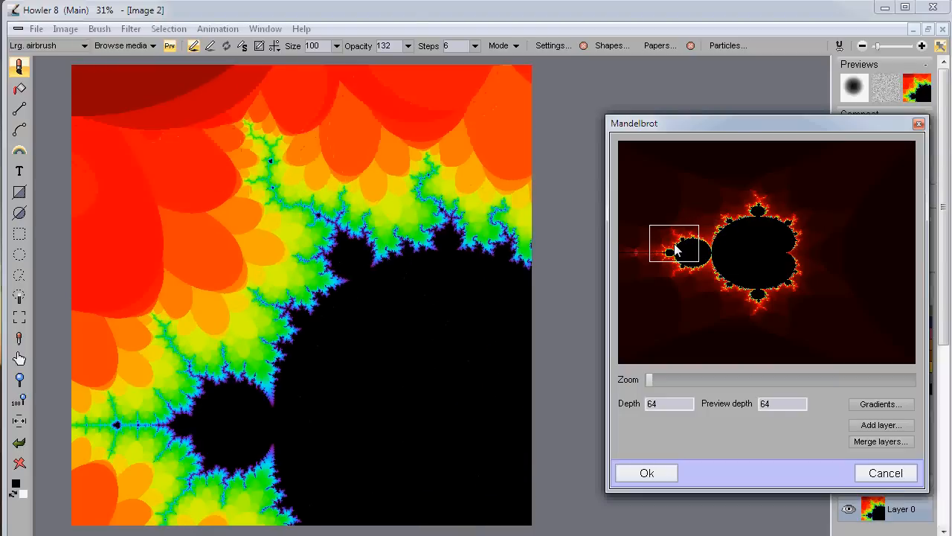
- Shift the zoom frame from the small bulb onto the thin antenna at the fractal's far left
{"action": "double_click", "coordinate": [763, 405]}
{"action": "double_click", "coordinate": [667, 404]}
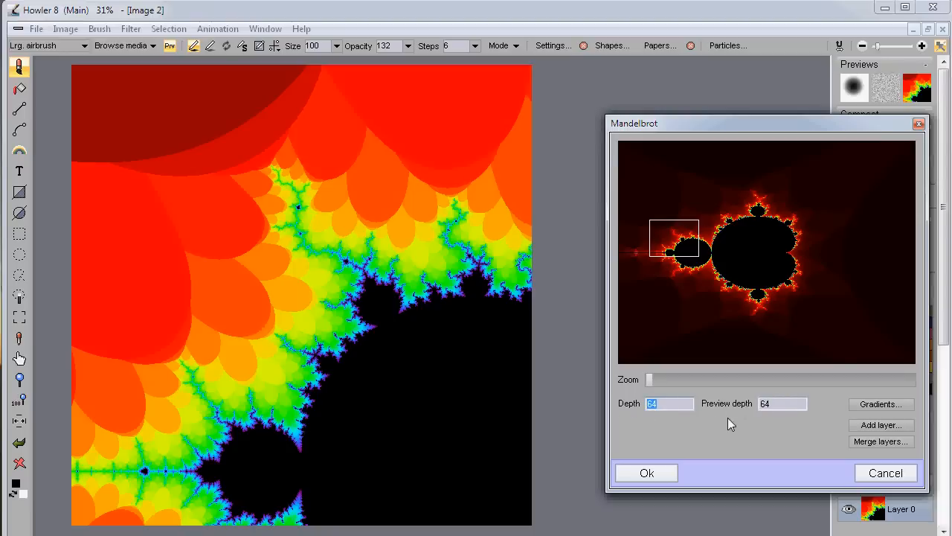
{"action": "double_click", "coordinate": [773, 405]}
{"action": "left_click_drag", "start_coordinate": [676, 248], "coordinate": [652, 258]}
- Try fractal depths of 5, 11 and 16 on the antenna region
{"action": "double_click", "coordinate": [659, 402]}
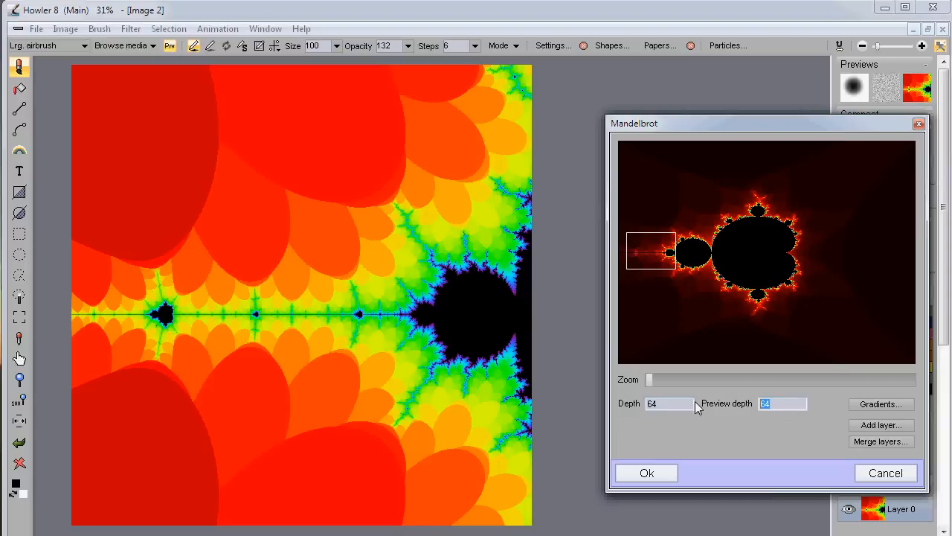
{"action": "type", "text": "5"}
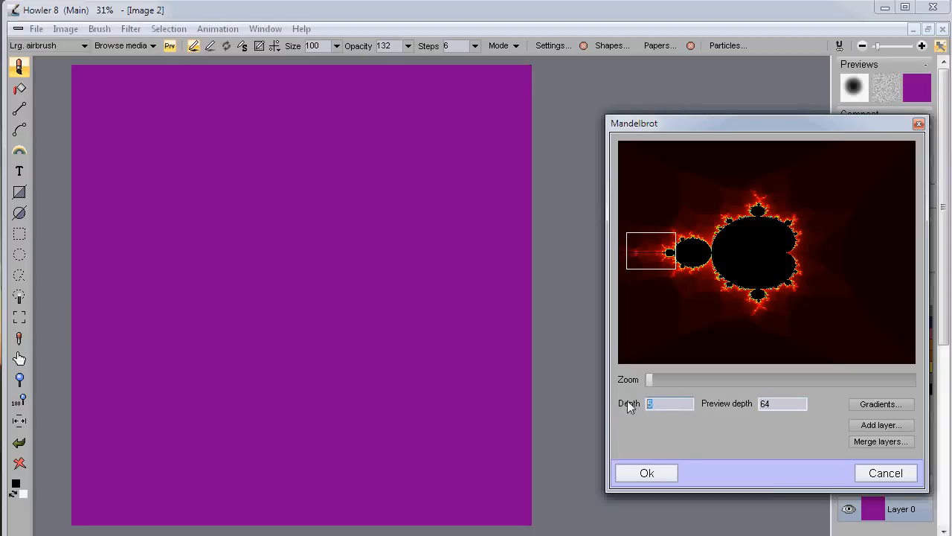
{"action": "key", "text": "BackSpace"}
{"action": "type", "text": "11"}
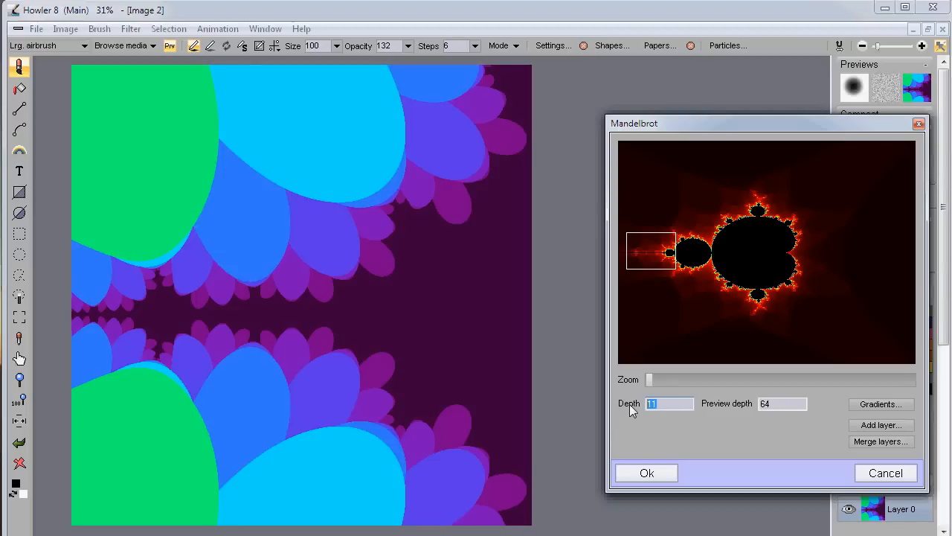
{"action": "key", "text": "BackSpace"}
{"action": "type", "text": "6"}
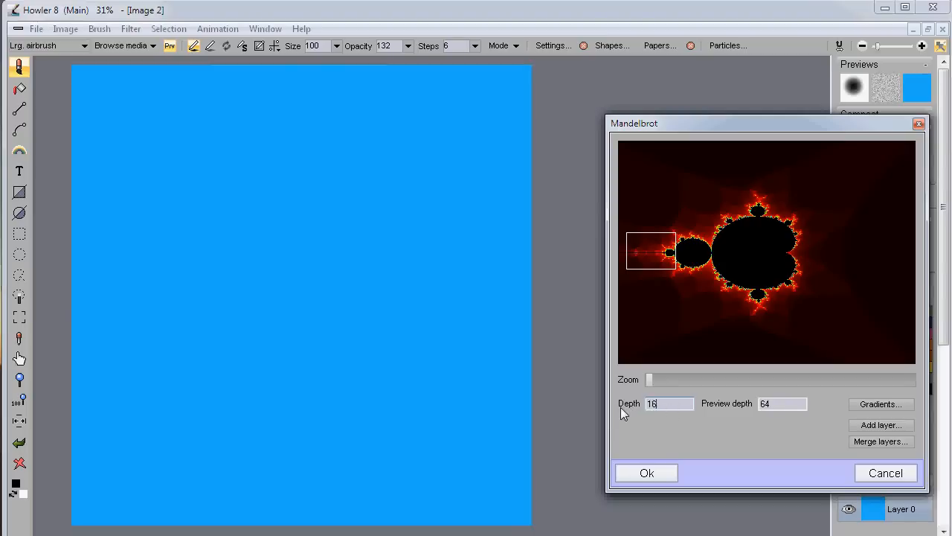
- Set both the depth and the preview depth to 22, with the zoom frame nudged toward the small bulb
{"action": "left_click_drag", "start_coordinate": [671, 404], "coordinate": [603, 405]}
{"action": "type", "text": "22"}
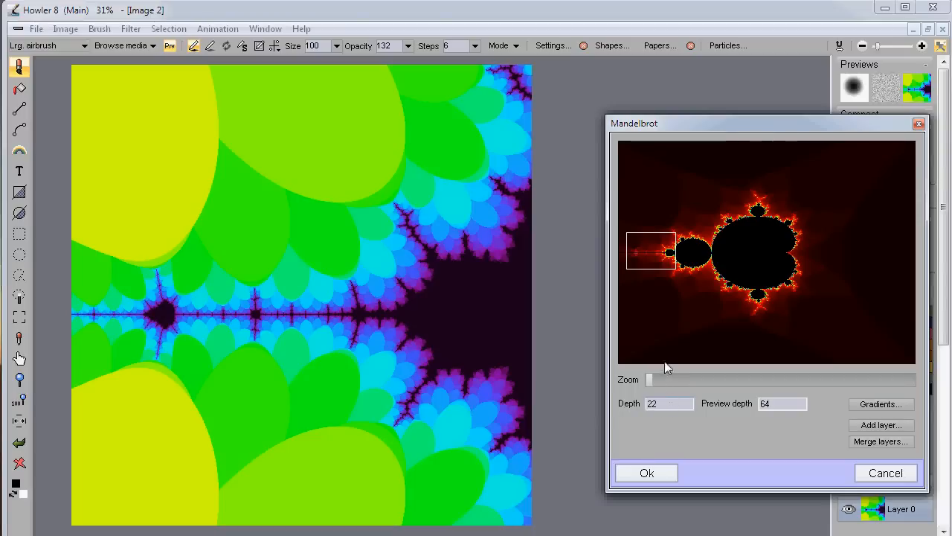
{"action": "left_click_drag", "start_coordinate": [657, 257], "coordinate": [668, 260]}
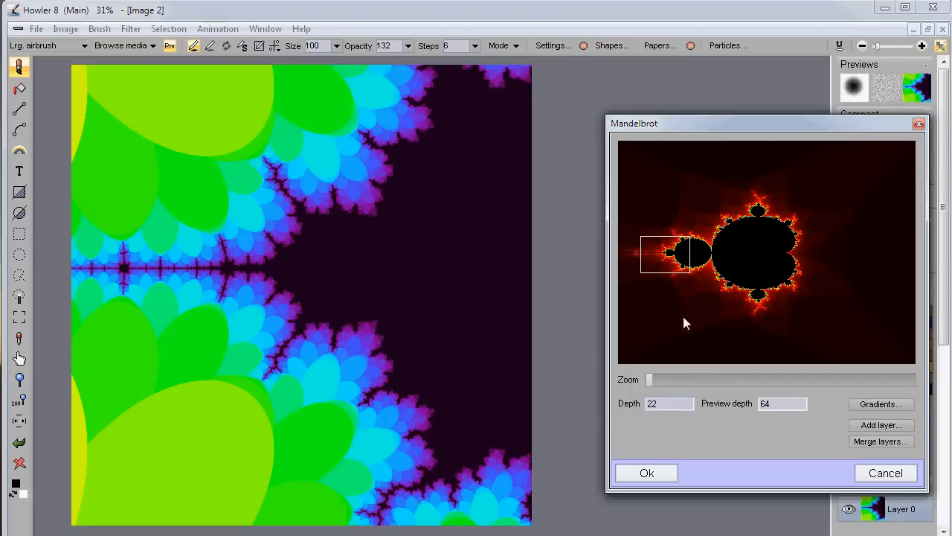
{"action": "left_click_drag", "start_coordinate": [770, 406], "coordinate": [706, 406]}
{"action": "type", "text": "22"}
- Move the zoom frame over the spike above the main body and back onto the left antenna
{"action": "left_click_drag", "start_coordinate": [665, 249], "coordinate": [759, 203]}
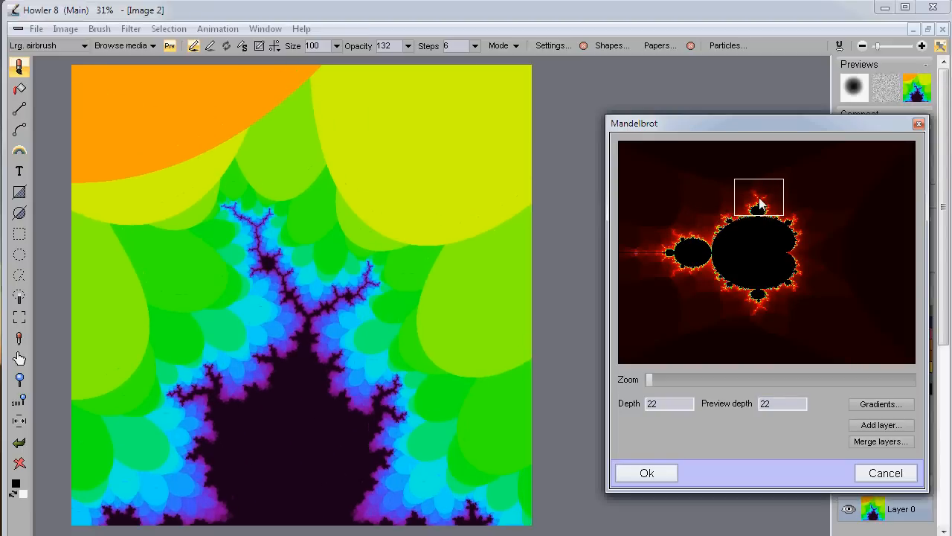
{"action": "left_click_drag", "start_coordinate": [747, 201], "coordinate": [665, 254]}
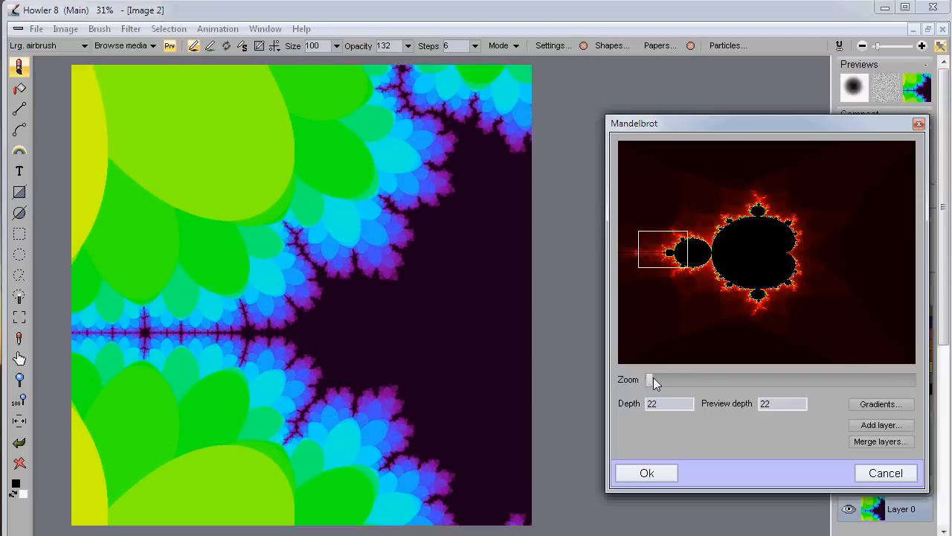
{"action": "left_click_drag", "start_coordinate": [672, 249], "coordinate": [658, 256]}
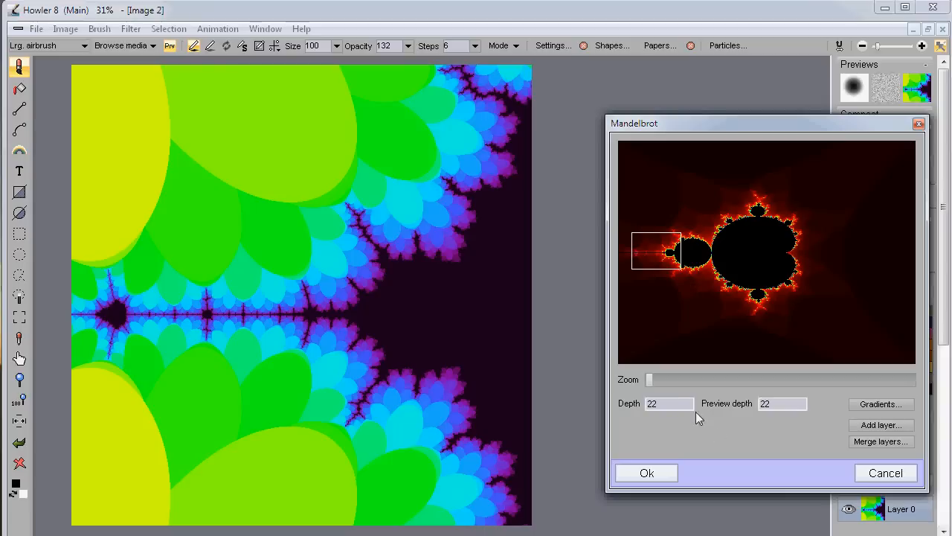
- Raise the depth through 33 and 44 to 55, and match the preview depth at 55
{"action": "type", "text": "33"}
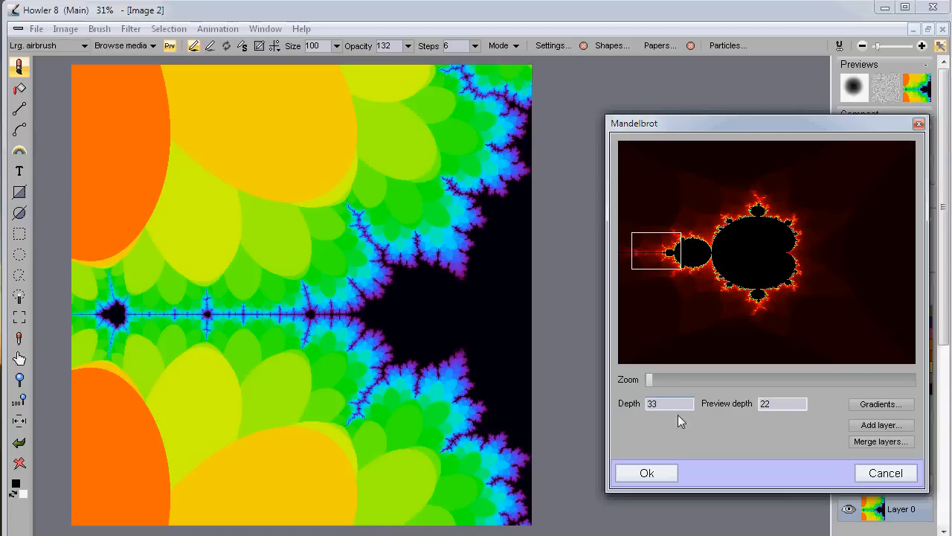
{"action": "left_click_drag", "start_coordinate": [673, 406], "coordinate": [616, 405]}
{"action": "type", "text": "44"}
{"action": "type", "text": "55"}
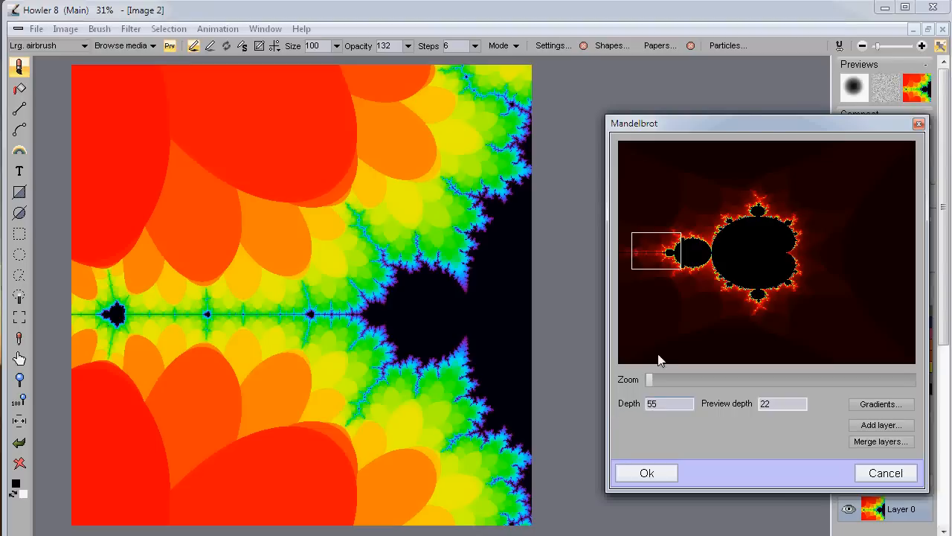
{"action": "left_click_drag", "start_coordinate": [779, 407], "coordinate": [699, 407]}
{"action": "type", "text": "55"}
- Zoom much deeper into the left antenna, keeping the frame near a miniature Mandelbrot shape
{"action": "left_click_drag", "start_coordinate": [649, 378], "coordinate": [657, 377]}
{"action": "left_click_drag", "start_coordinate": [656, 252], "coordinate": [659, 254]}
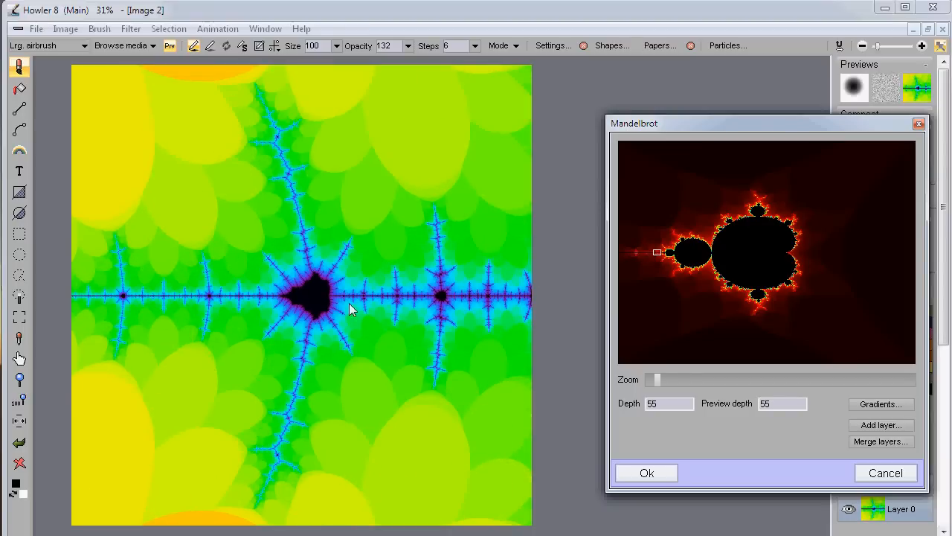
{"action": "left_click_drag", "start_coordinate": [664, 380], "coordinate": [716, 383]}
{"action": "mouse_move", "coordinate": [665, 254]}
{"action": "left_mouse_down"}
{"action": "mouse_move", "coordinate": [672, 251]}
{"action": "mouse_move", "coordinate": [649, 252]}
{"action": "left_mouse_up"}
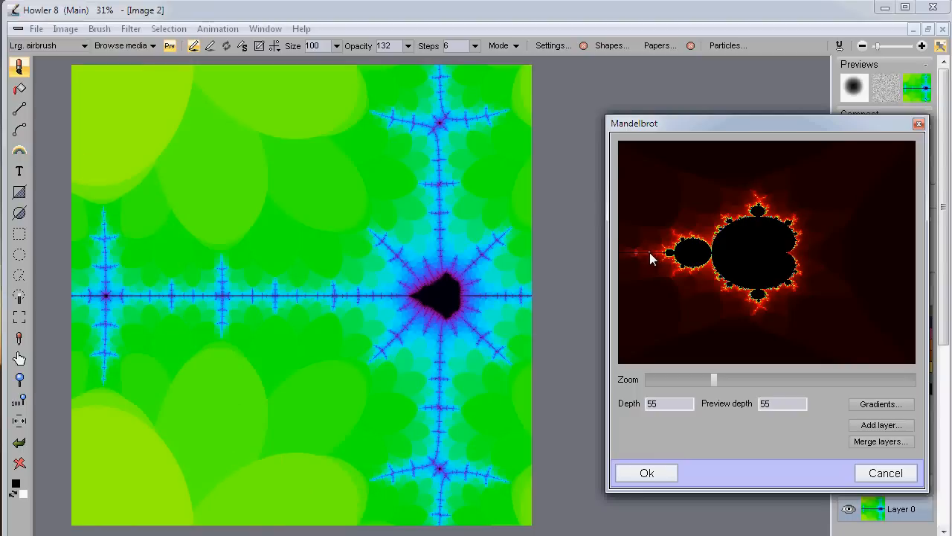
{"action": "left_click_drag", "start_coordinate": [714, 380], "coordinate": [734, 381]}
- Set the depth and preview depth to 9, and raise the depth alone to 22
{"action": "left_click_drag", "start_coordinate": [676, 404], "coordinate": [610, 407]}
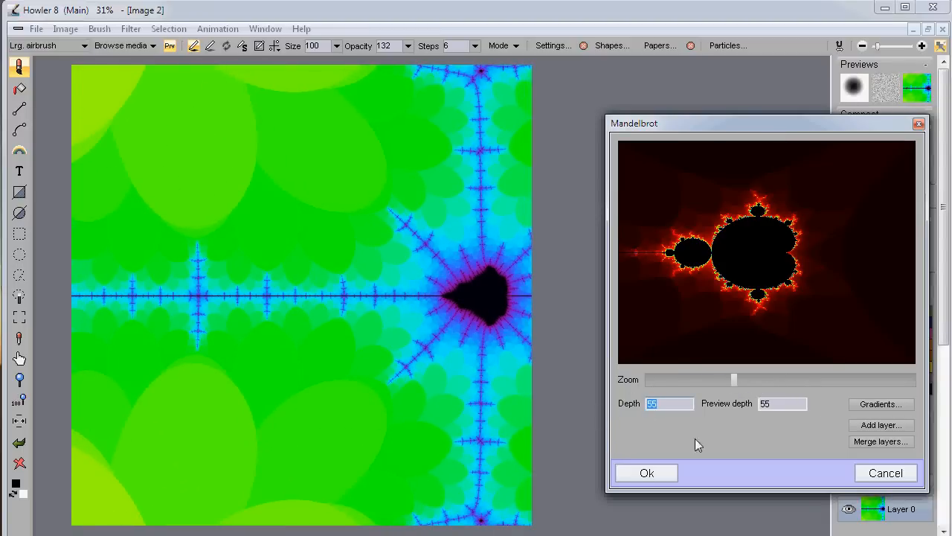
{"action": "type", "text": "9"}
{"action": "key", "text": "Tab"}
{"action": "type", "text": "9"}
{"action": "left_click_drag", "start_coordinate": [673, 408], "coordinate": [590, 407]}
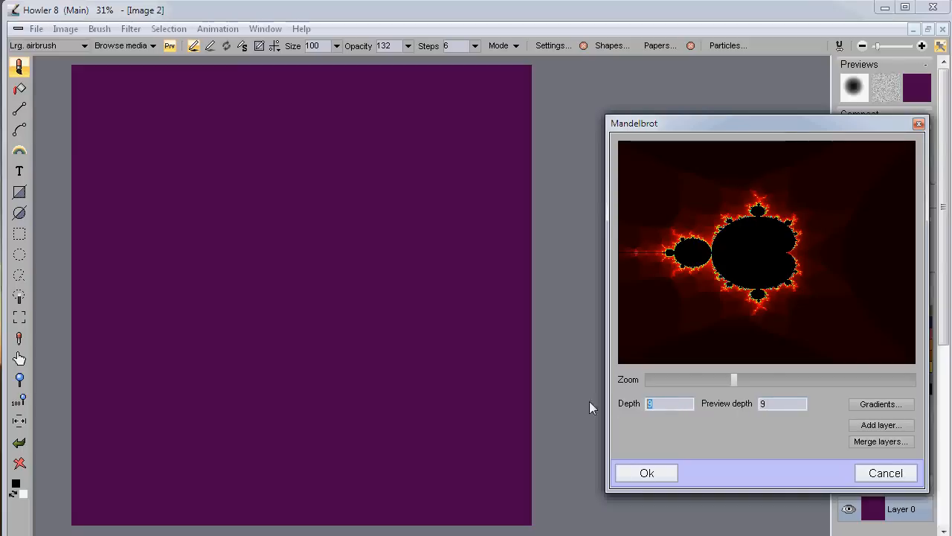
{"action": "type", "text": "22"}
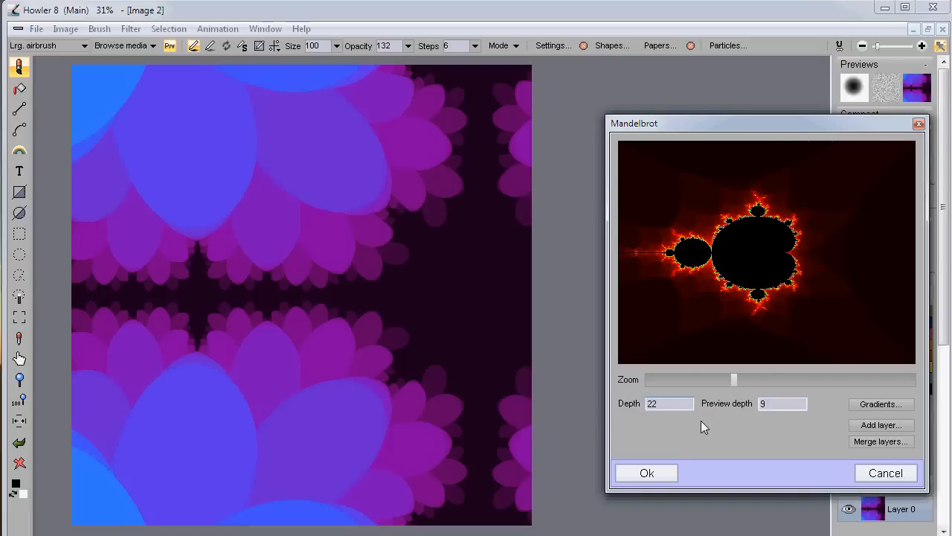
- Set the preview depth to 22 and recentre the zoom on the antenna so petal shapes line both sides
{"action": "left_click", "coordinate": [649, 253]}
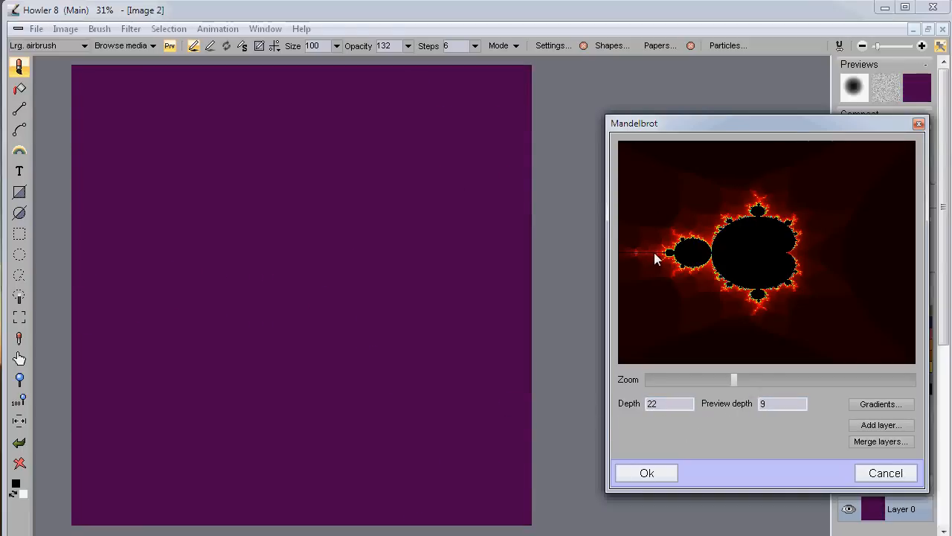
{"action": "left_click", "coordinate": [659, 256]}
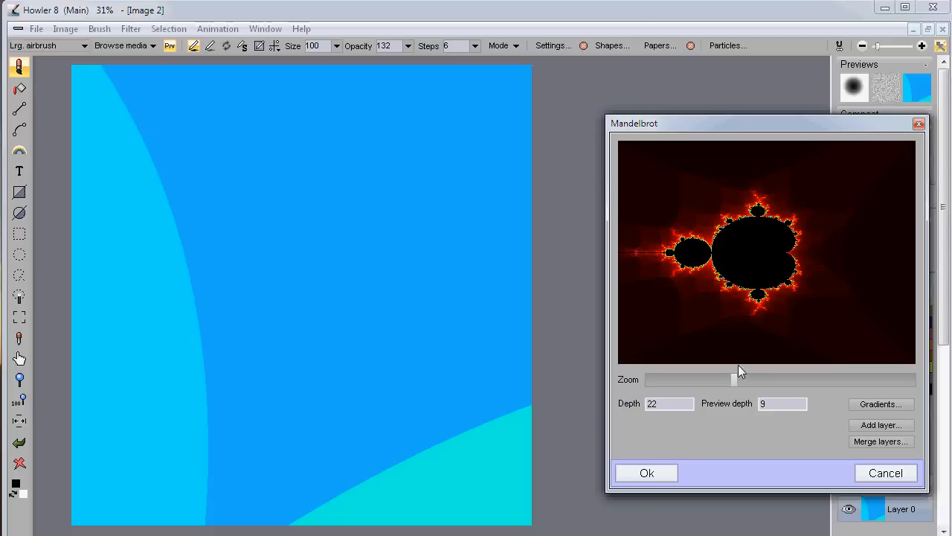
{"action": "type", "text": "22"}
{"action": "left_click", "coordinate": [658, 255]}
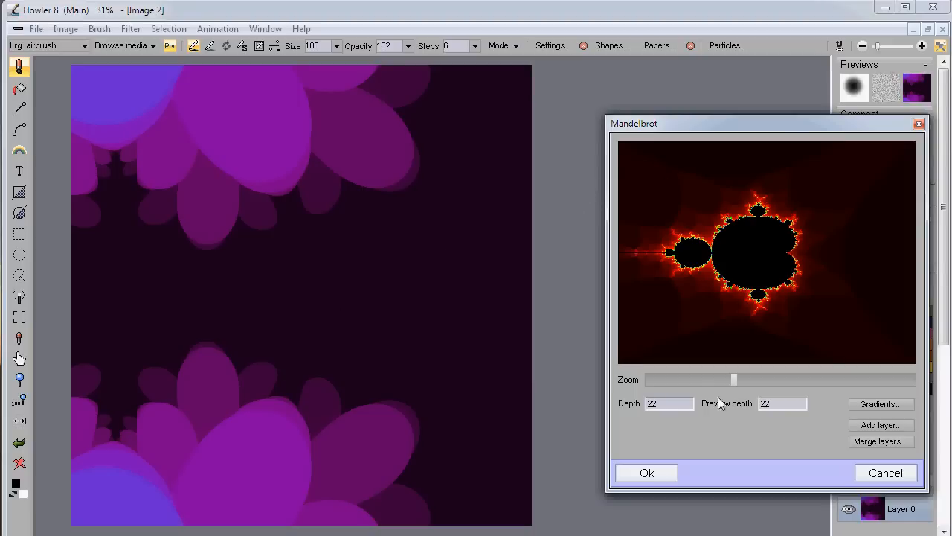
- Refine the fractal by setting both the depth and the preview depth to 29
{"action": "left_click_drag", "start_coordinate": [671, 405], "coordinate": [609, 406]}
{"action": "type", "text": "26"}
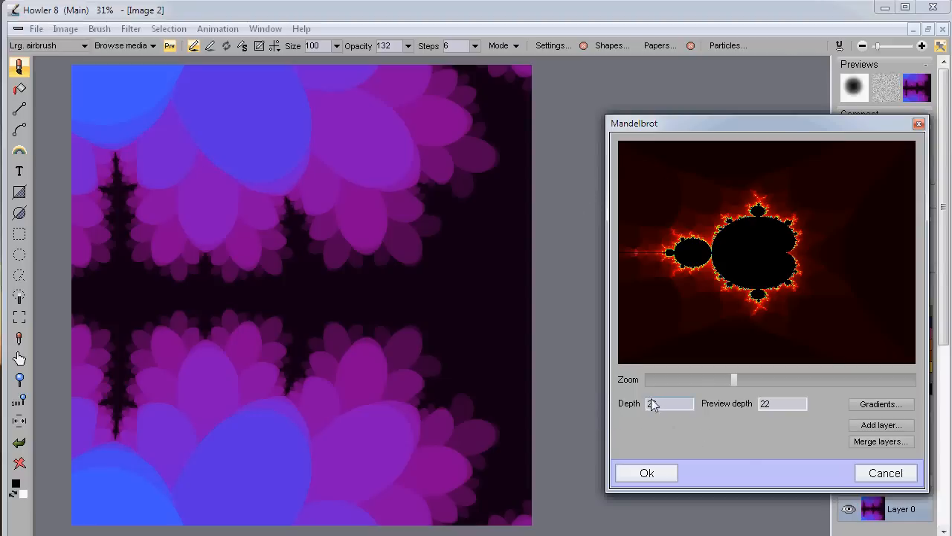
{"action": "key", "text": "BackSpace"}
{"action": "type", "text": "9"}
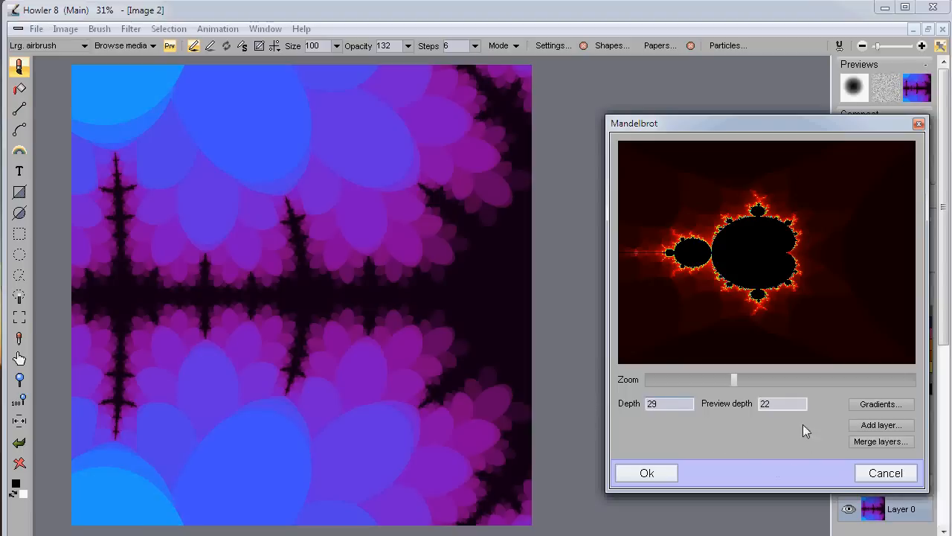
{"action": "left_click_drag", "start_coordinate": [781, 405], "coordinate": [680, 405]}
{"action": "type", "text": "29"}
- Open the gradient library, place it clear of most of the image and apply an orange-and-brown banded gradient to the fractal
{"action": "left_click", "coordinate": [881, 404]}
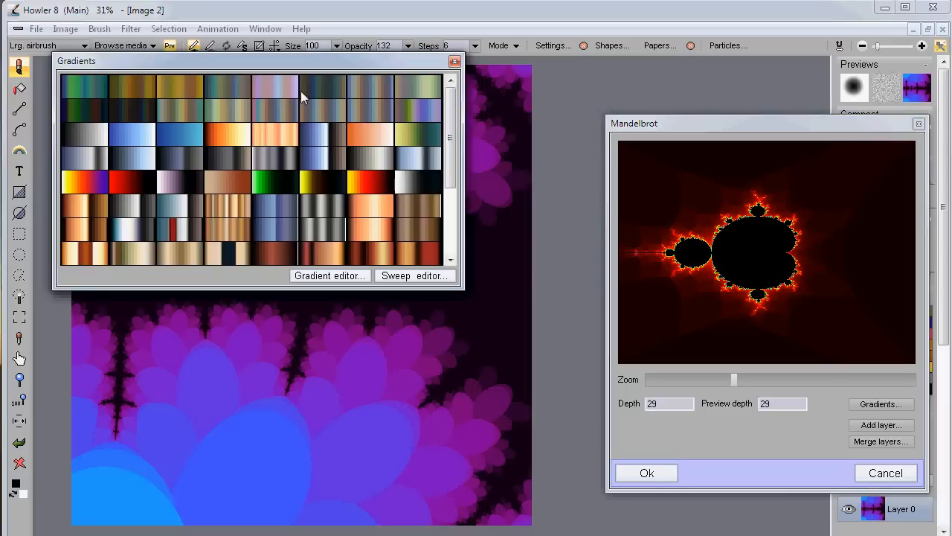
{"action": "left_click_drag", "start_coordinate": [270, 64], "coordinate": [730, 53]}
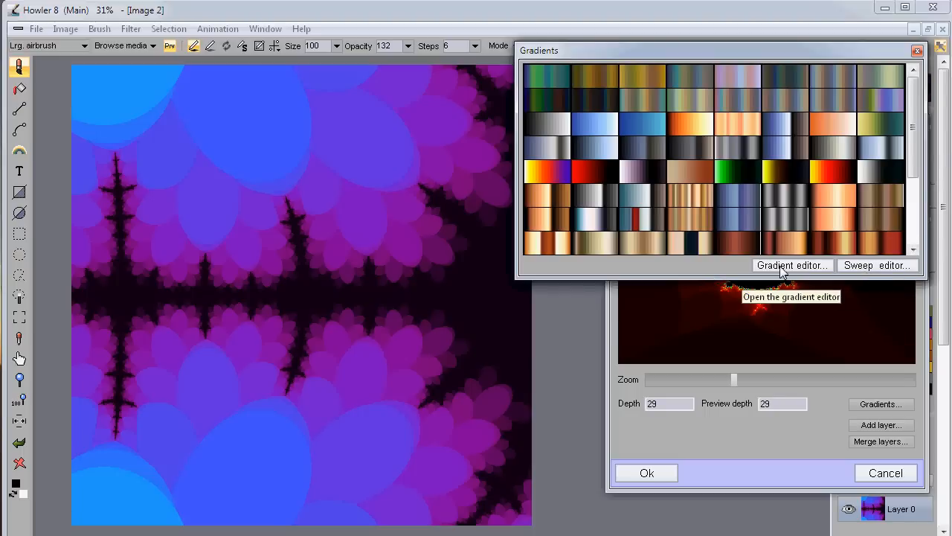
{"action": "left_click", "coordinate": [534, 195]}
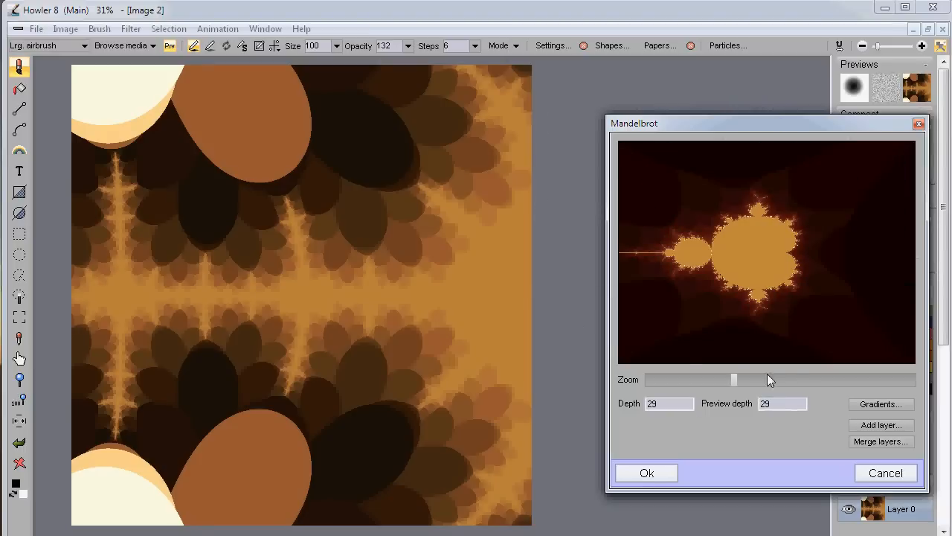
- Try the striped tan gradient and the yellow-red-black gradient on the fractal
{"action": "left_click", "coordinate": [870, 404]}
{"action": "left_click", "coordinate": [699, 219]}
{"action": "left_click", "coordinate": [883, 403]}
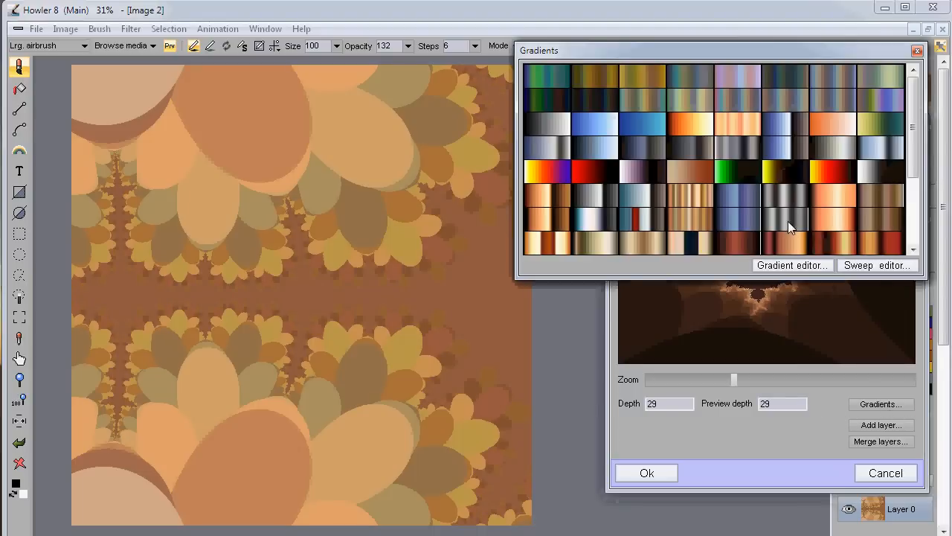
{"action": "left_click", "coordinate": [844, 190]}
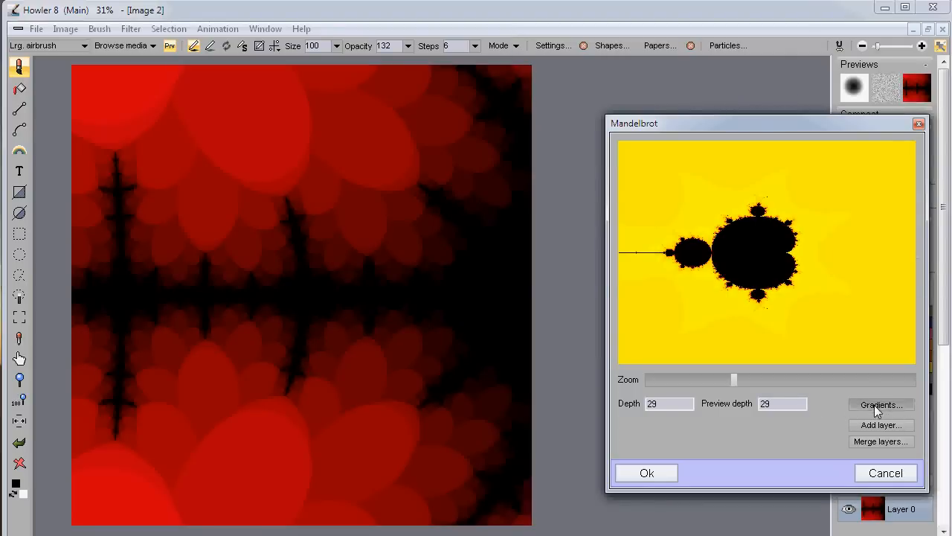
- Try the banded blue, white and dark gradient and the plain black-to-white gradient on the fractal
{"action": "left_click", "coordinate": [874, 405]}
{"action": "left_click", "coordinate": [786, 122]}
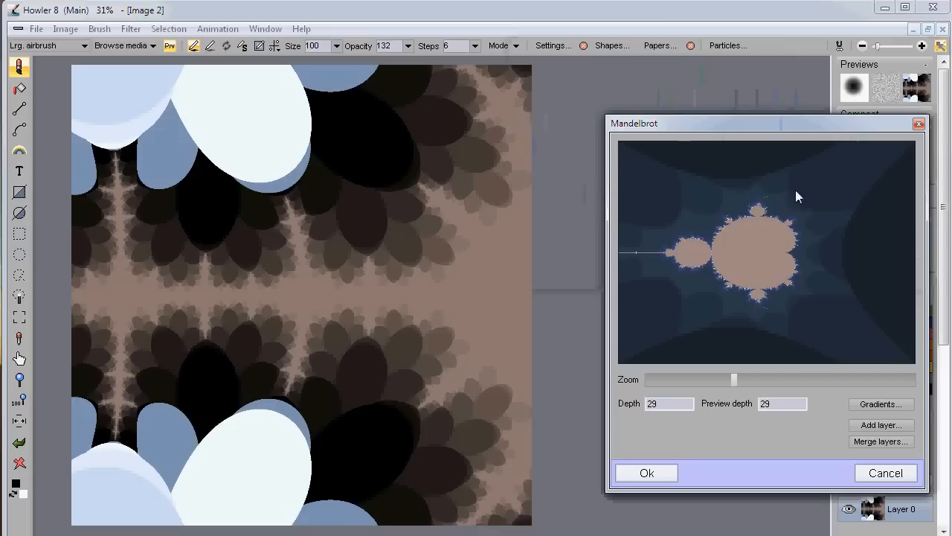
{"action": "left_click", "coordinate": [875, 410]}
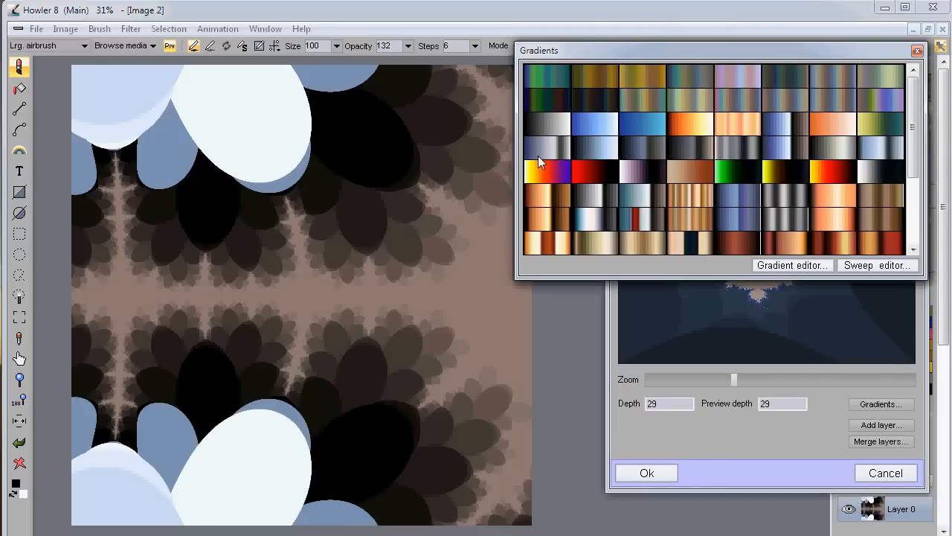
{"action": "left_click", "coordinate": [542, 120]}
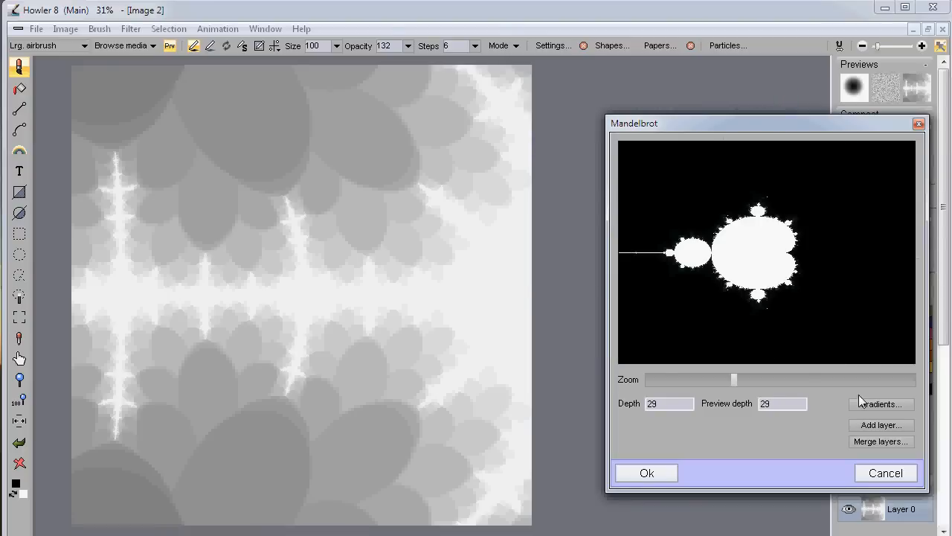
- Recolor the fractal with the black-to-pale-blue gradient, and replace it with the beige banded gradient
{"action": "left_click", "coordinate": [876, 402]}
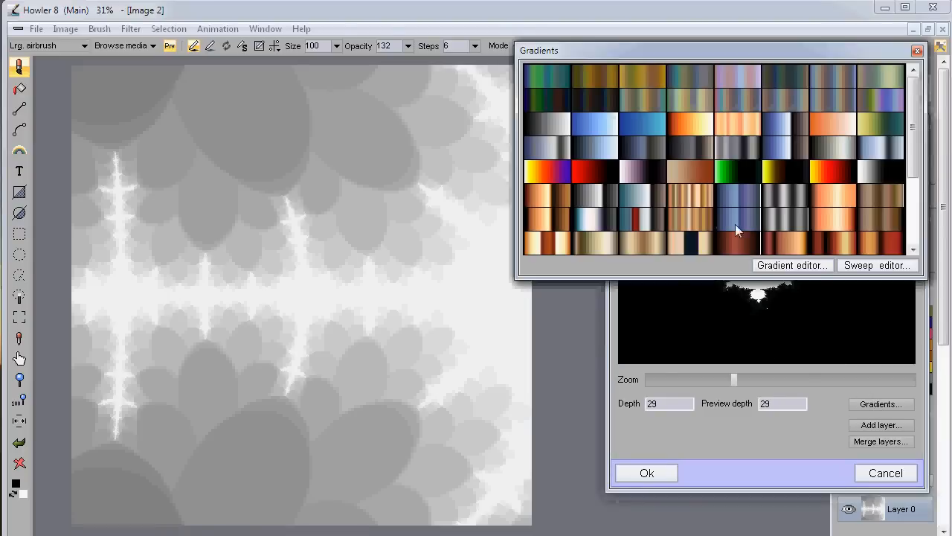
{"action": "left_click", "coordinate": [599, 146]}
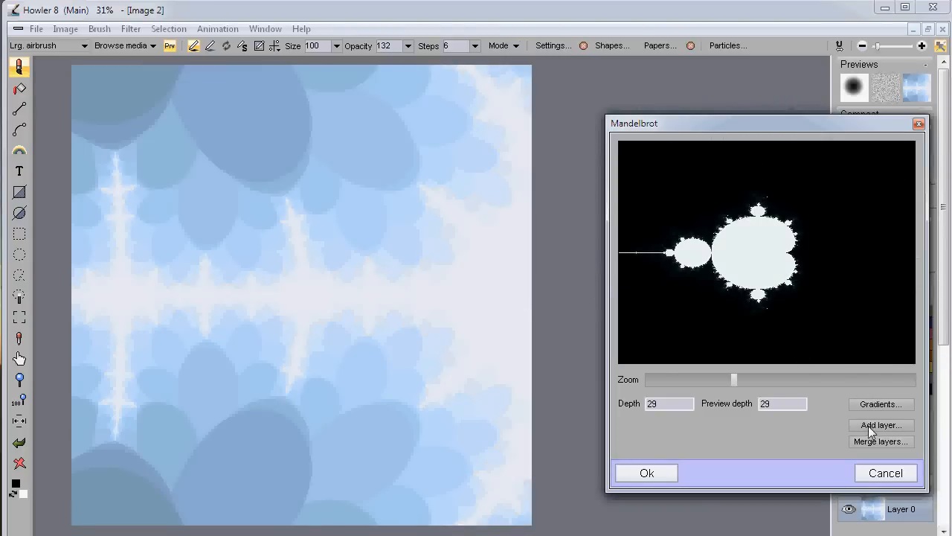
{"action": "left_click", "coordinate": [865, 404]}
{"action": "left_click", "coordinate": [641, 247]}
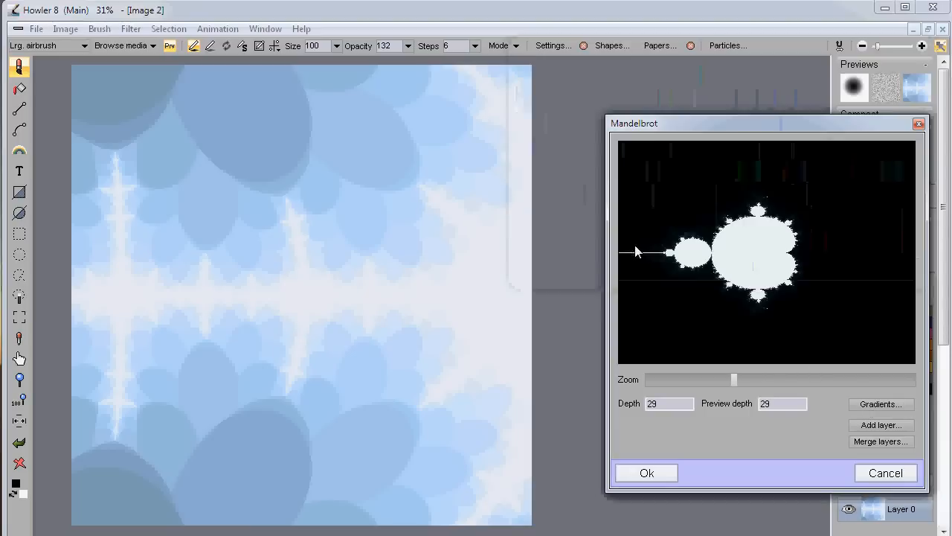
- Try the muted multicolored gradient in blue, teal and orange tones on the fractal
{"action": "left_click", "coordinate": [881, 405]}
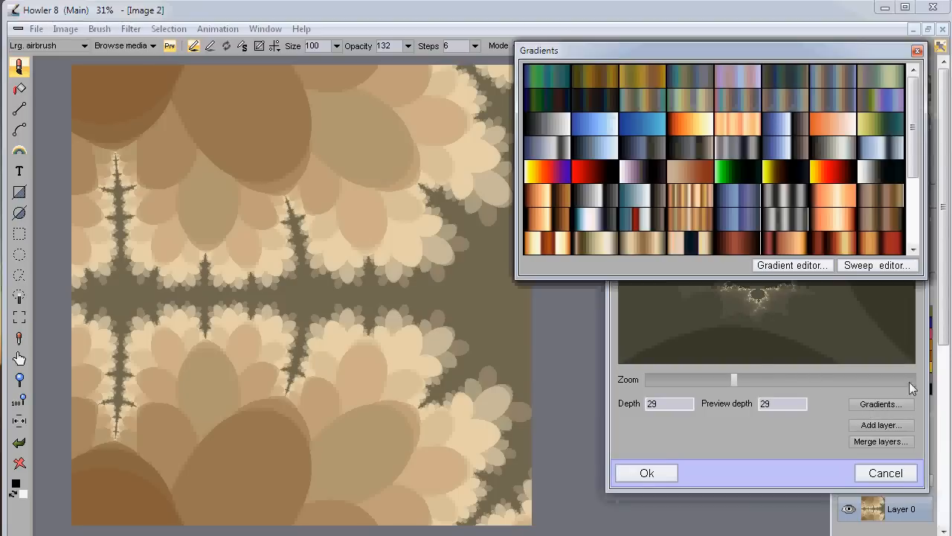
{"action": "left_click", "coordinate": [852, 78]}
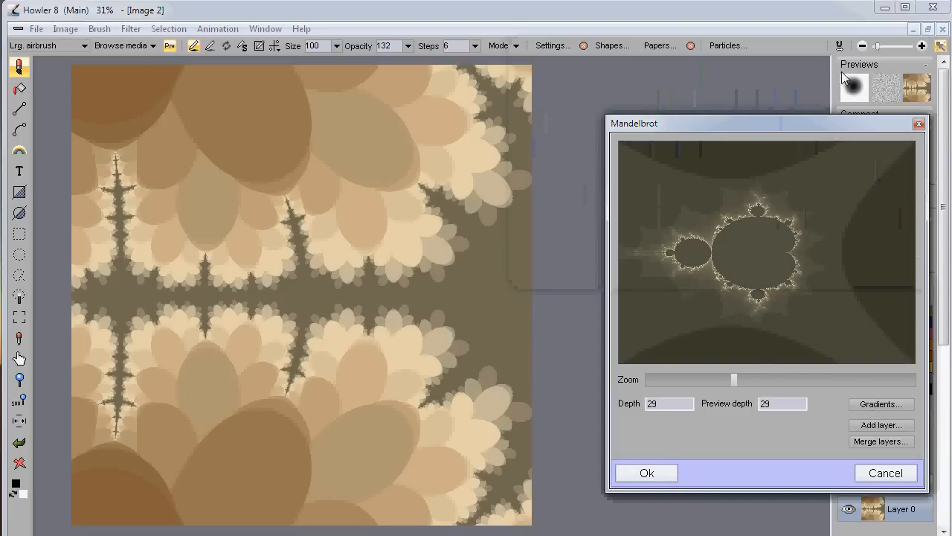
{"action": "left_click", "coordinate": [901, 401]}
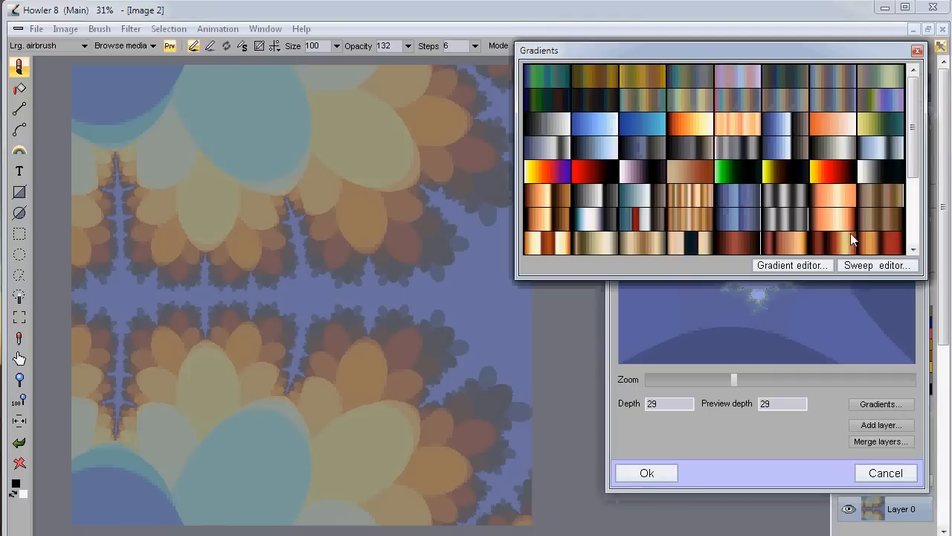
{"action": "left_click", "coordinate": [914, 219]}
{"action": "left_click", "coordinate": [660, 234]}
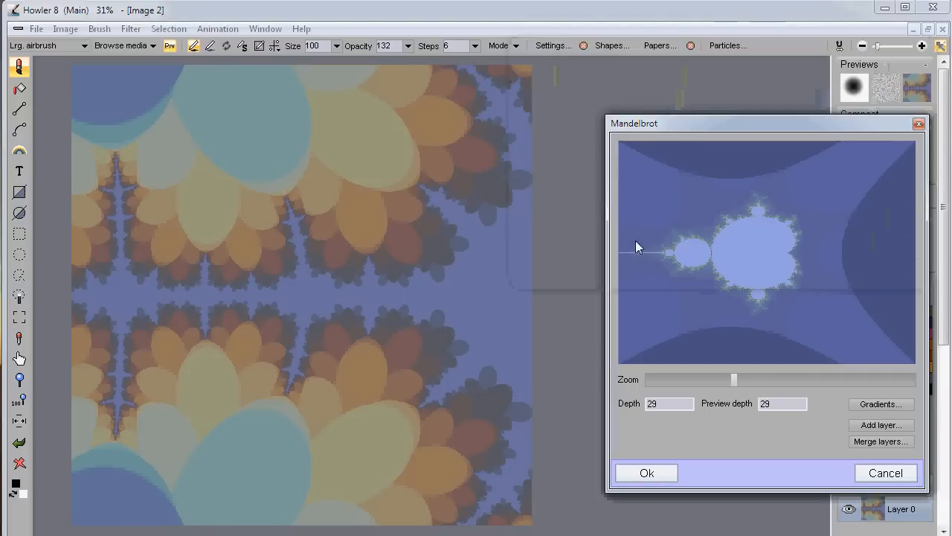
- Recolor the fractal with a plain black-and-white gradient
{"action": "left_click", "coordinate": [885, 403]}
{"action": "left_click", "coordinate": [593, 235]}
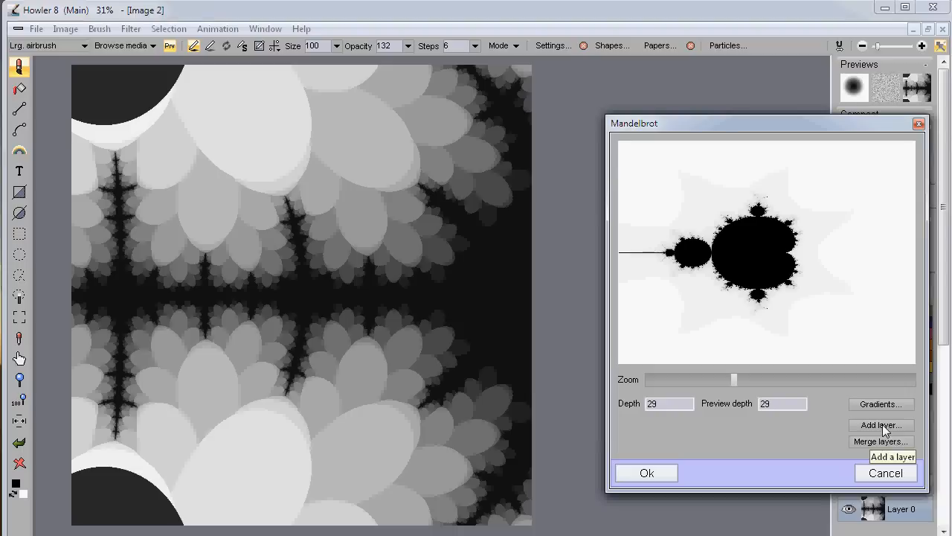
- Move the Mandelbrot dialog off the side panels and bring the expanded Layers panel fully into view
{"action": "left_click_drag", "start_coordinate": [808, 122], "coordinate": [674, 87]}
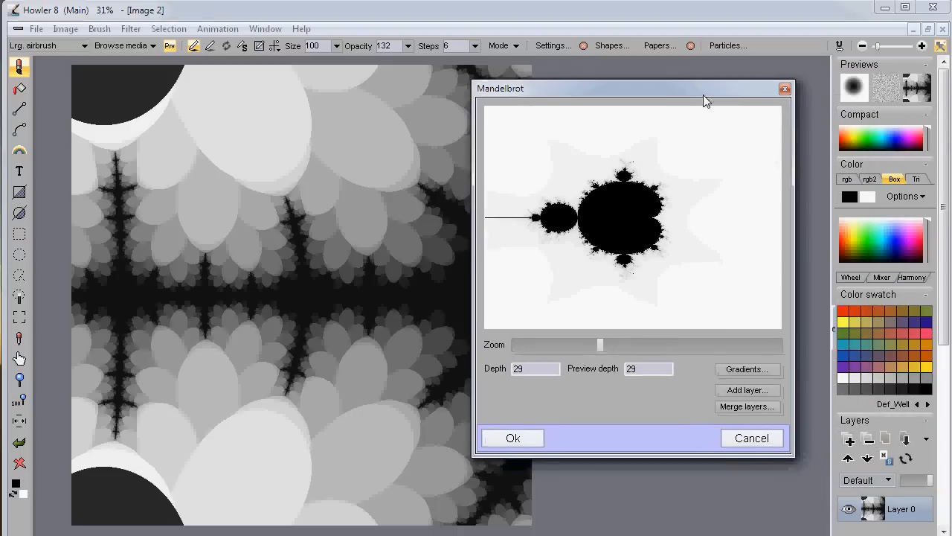
{"action": "scroll", "coordinate": [945, 316], "scroll_direction": "down", "scroll_amount": 5}
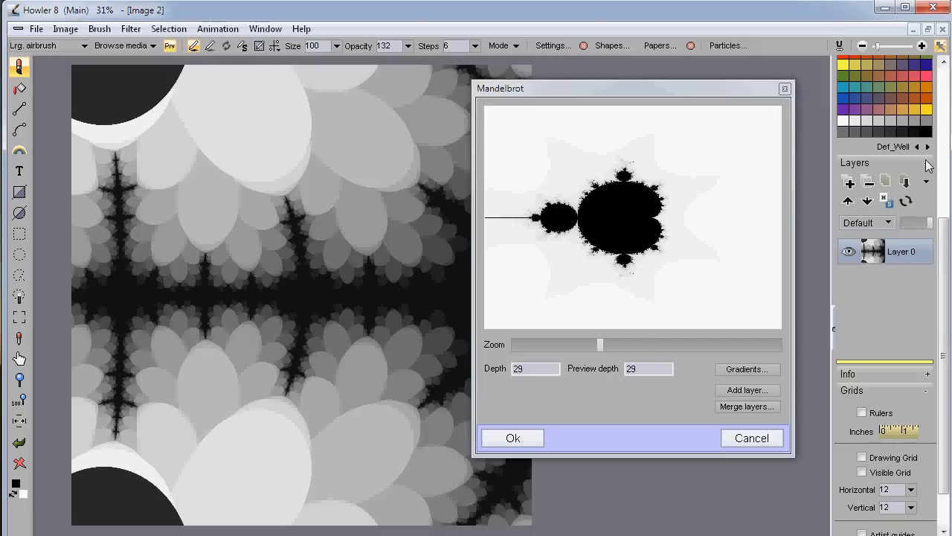
{"action": "left_click", "coordinate": [881, 161]}
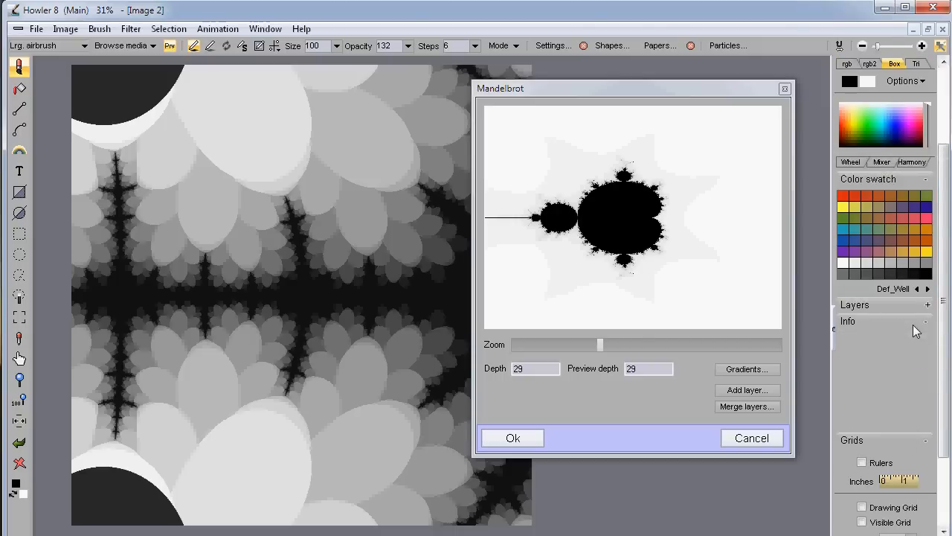
{"action": "left_click", "coordinate": [879, 305]}
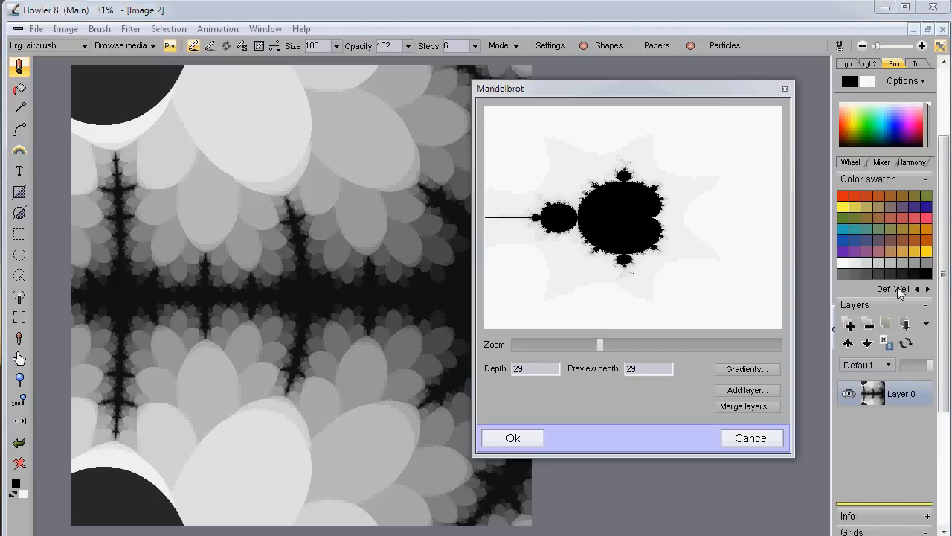
{"action": "scroll", "coordinate": [879, 327], "scroll_direction": "down", "scroll_amount": 3}
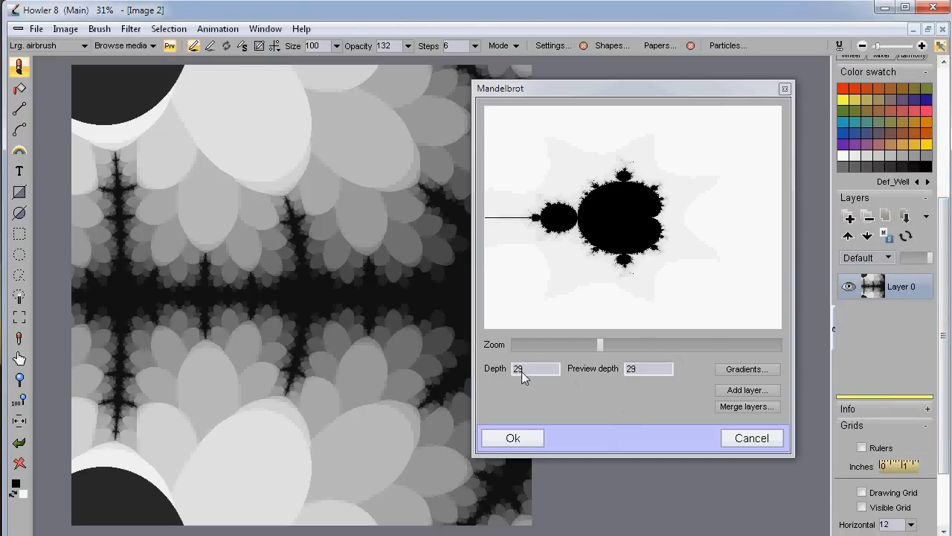
- Add a second fractal layer in Screen mode and lower its opacity so the base fractal shows through
{"action": "left_click", "coordinate": [731, 390]}
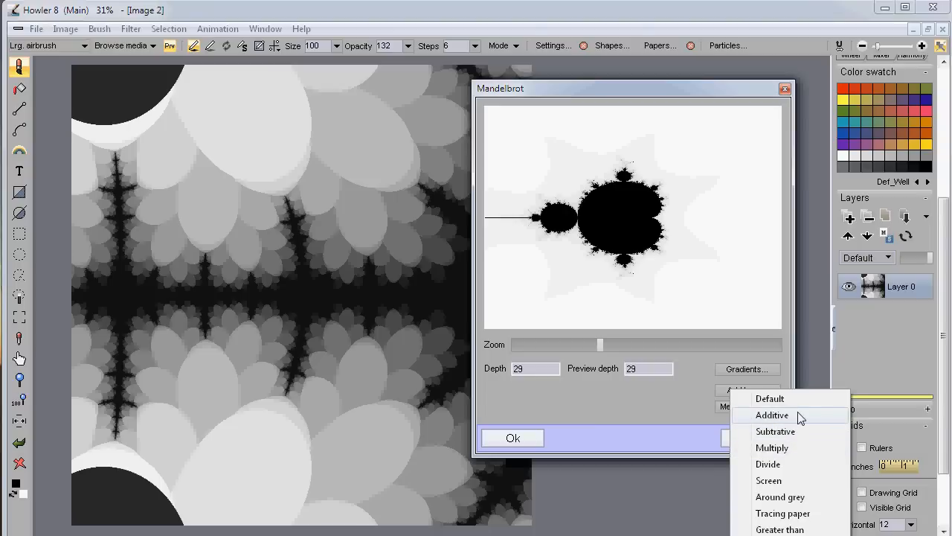
{"action": "left_click", "coordinate": [774, 480]}
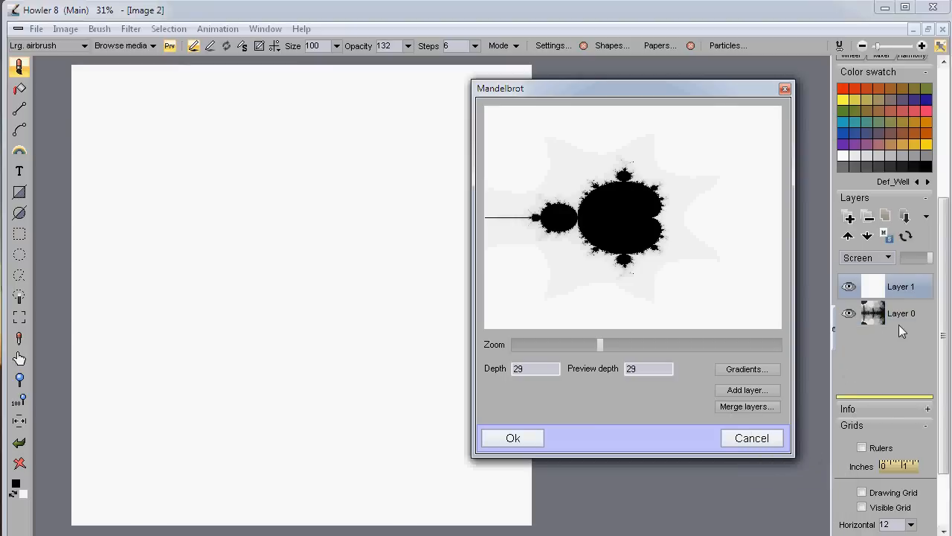
{"action": "left_click_drag", "start_coordinate": [929, 260], "coordinate": [911, 255]}
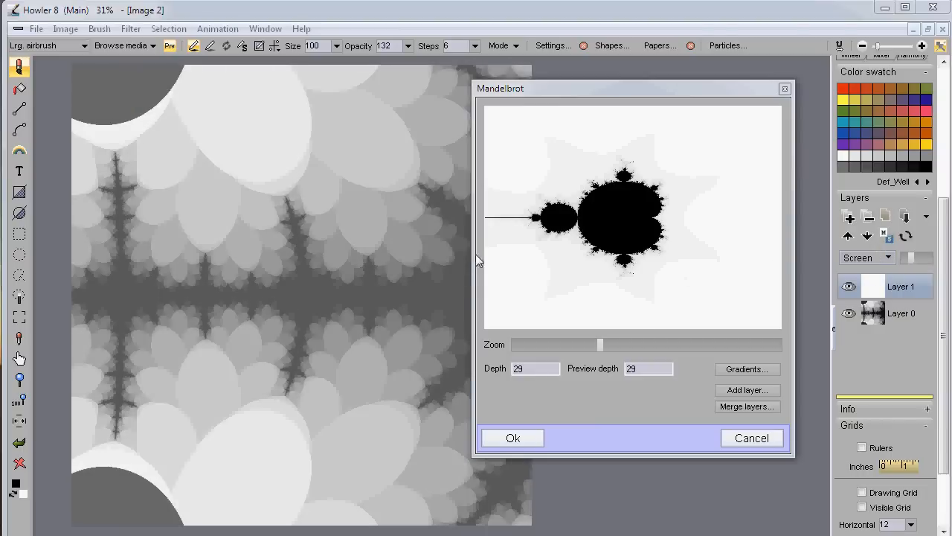
- Reduce the new layer's fractal zoom and set both the depth and the preview depth to 55
{"action": "left_click_drag", "start_coordinate": [602, 341], "coordinate": [561, 351]}
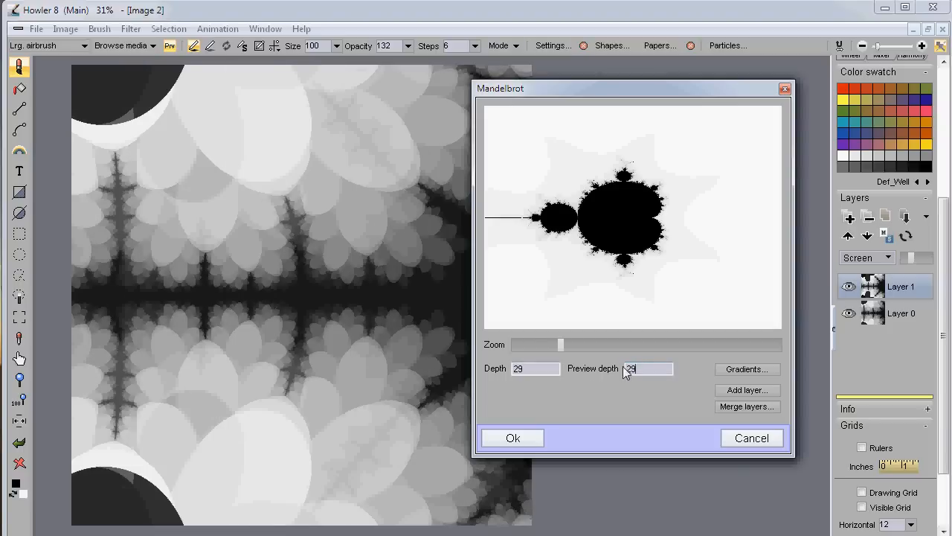
{"action": "type", "text": "55"}
{"action": "key", "text": "shift+Tab"}
{"action": "type", "text": "55"}
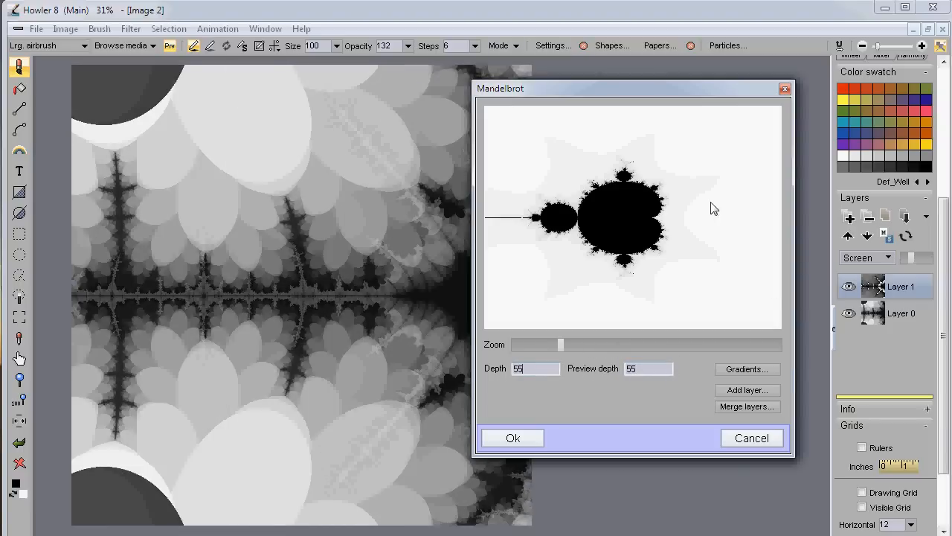
- Raise the zoom of Layer 1's fractal and bring the layer back to full opacity
{"action": "left_click_drag", "start_coordinate": [602, 106], "coordinate": [717, 100]}
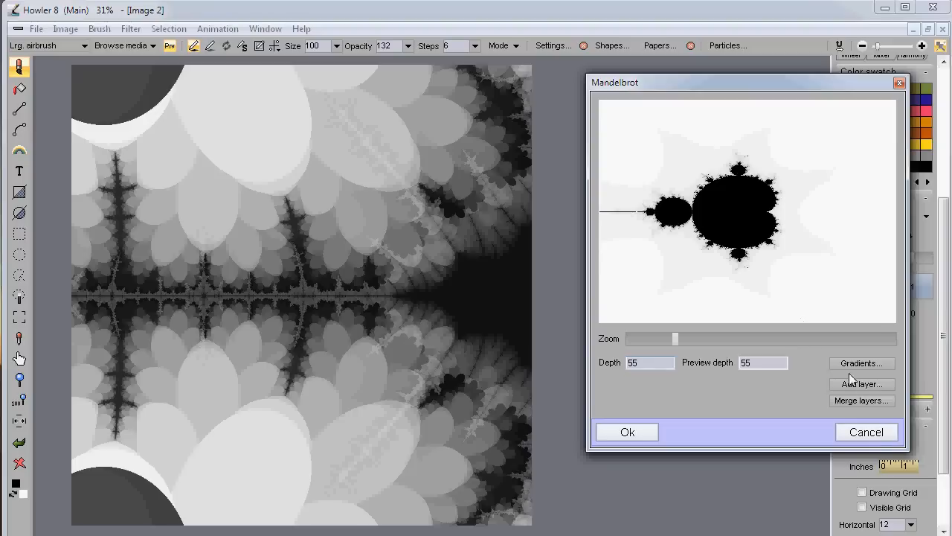
{"action": "mouse_move", "coordinate": [675, 339]}
{"action": "left_mouse_down"}
{"action": "mouse_move", "coordinate": [747, 342]}
{"action": "mouse_move", "coordinate": [632, 340]}
{"action": "mouse_move", "coordinate": [692, 337]}
{"action": "mouse_move", "coordinate": [685, 339]}
{"action": "left_mouse_up"}
{"action": "left_click_drag", "start_coordinate": [757, 84], "coordinate": [671, 76]}
{"action": "left_click_drag", "start_coordinate": [911, 258], "coordinate": [948, 259]}
{"action": "left_click_drag", "start_coordinate": [599, 330], "coordinate": [621, 336]}
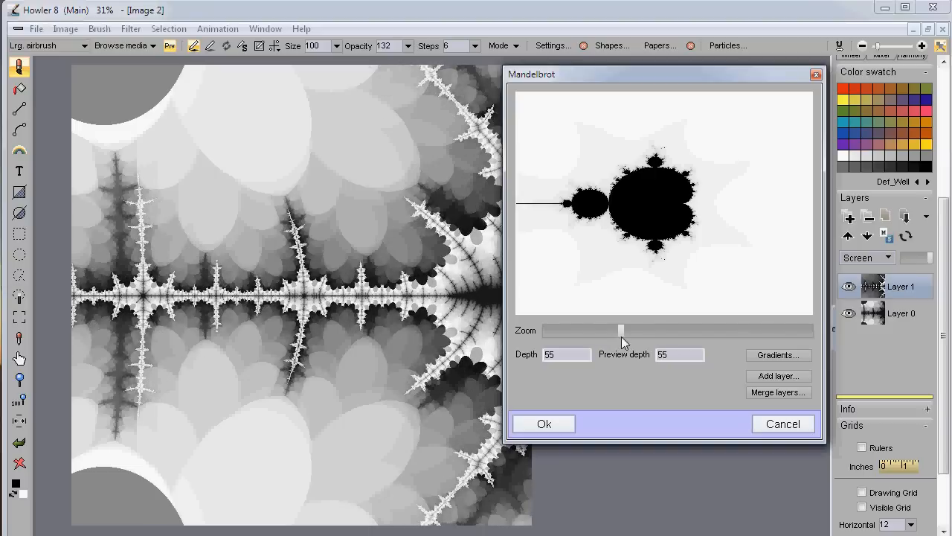
- Recenter Layer 1's fractal on the upper edge of the small bulb and move the dialog clear of the image
{"action": "left_click", "coordinate": [578, 197]}
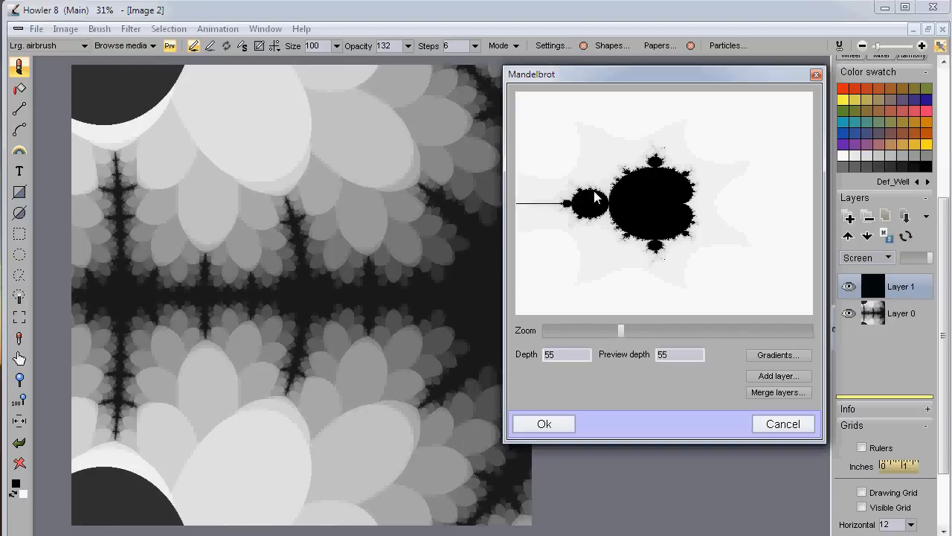
{"action": "left_click", "coordinate": [590, 192]}
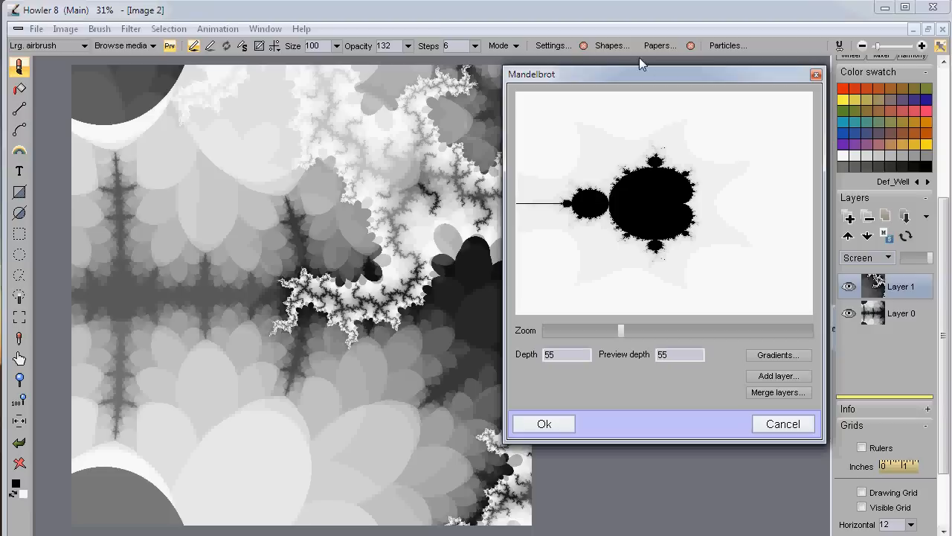
{"action": "left_click_drag", "start_coordinate": [617, 79], "coordinate": [661, 74]}
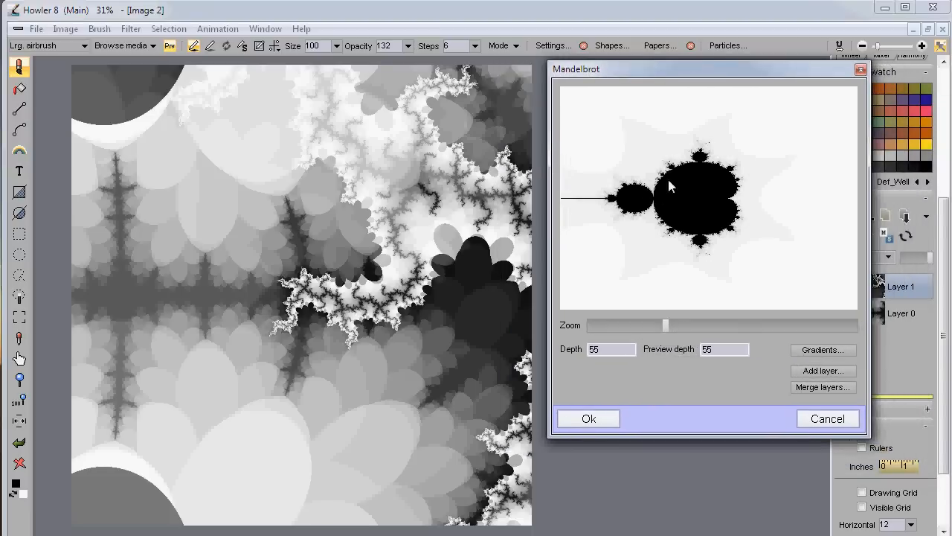
- Try the brown-orange-yellow gradient and the red-to-blue gradient on Layer 1's fractal
{"action": "left_click", "coordinate": [823, 350]}
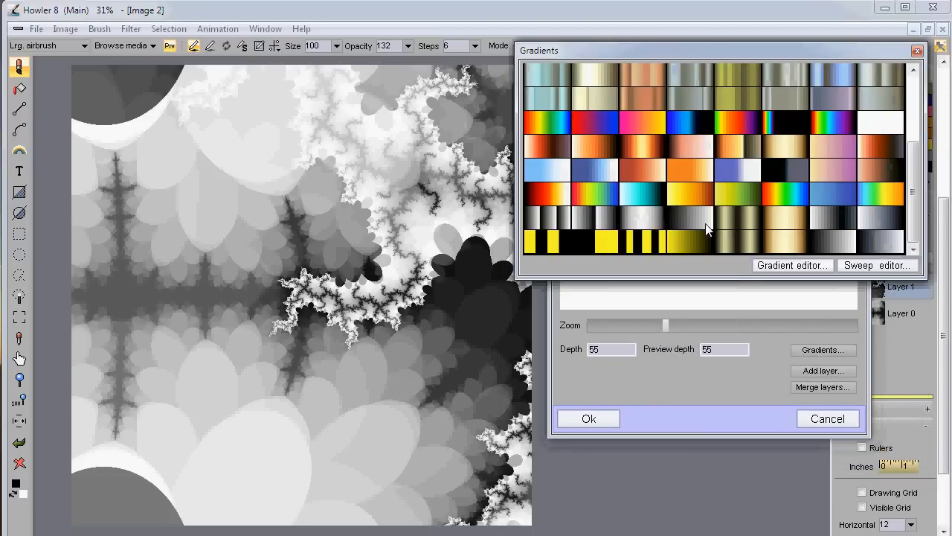
{"action": "left_click", "coordinate": [642, 147]}
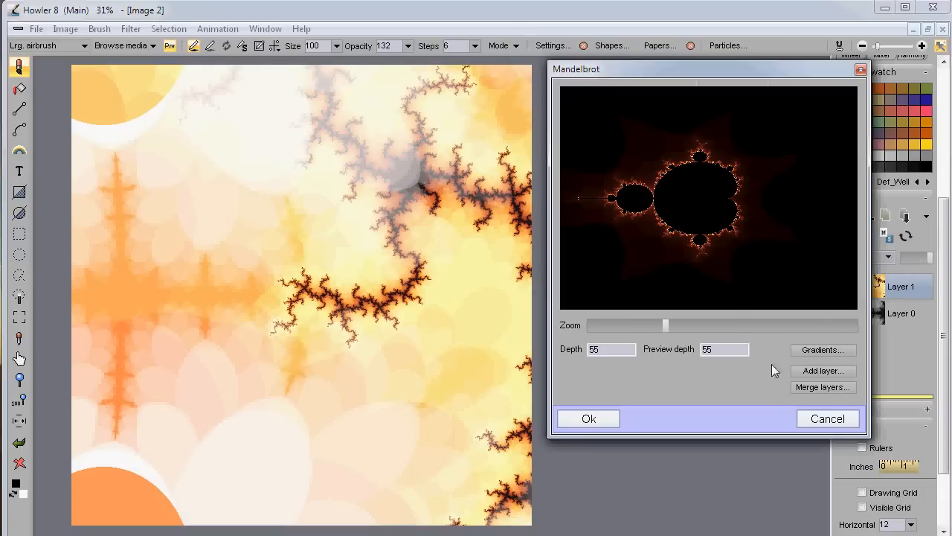
{"action": "left_click", "coordinate": [822, 354]}
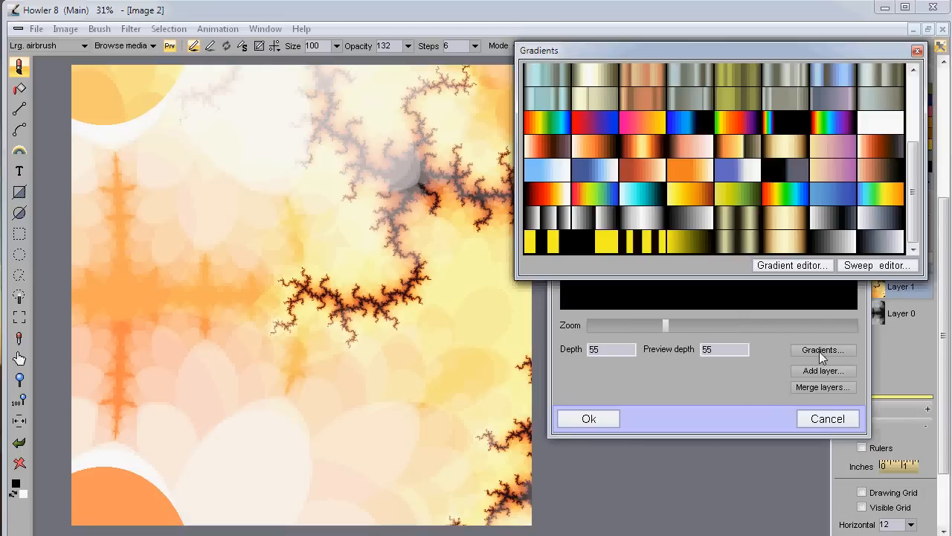
{"action": "left_click", "coordinate": [602, 119]}
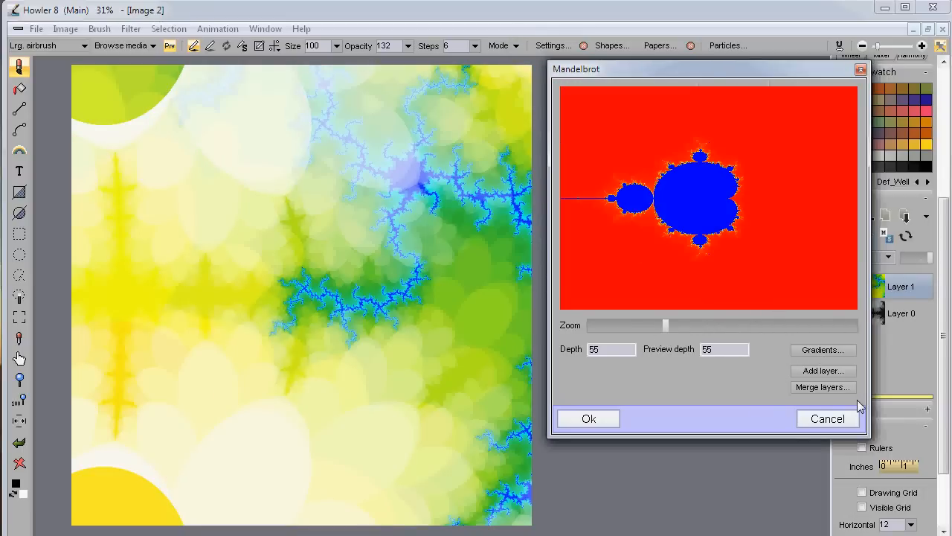
- Apply the banded blue-and-brown gradient to Layer 1 and set both the depth and the preview depth to 123
{"action": "left_click", "coordinate": [822, 352]}
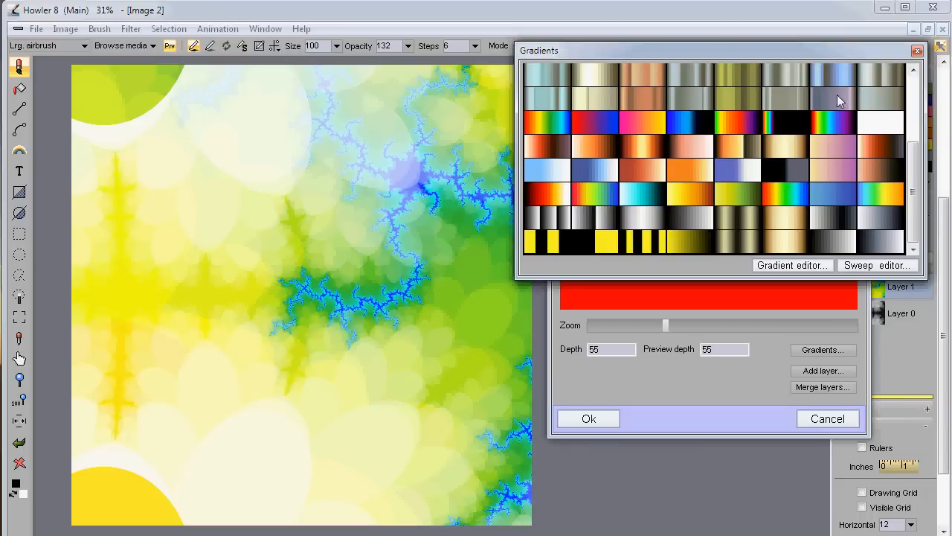
{"action": "left_click", "coordinate": [842, 75]}
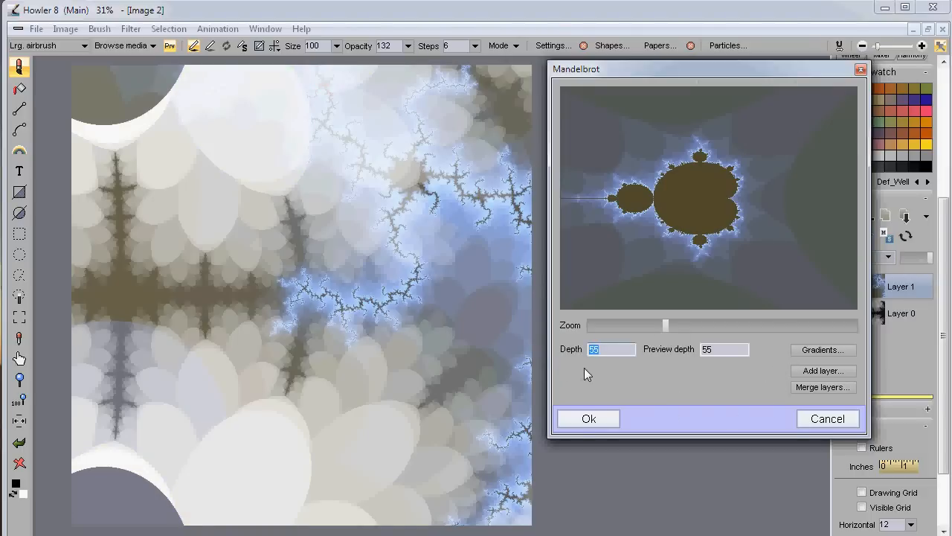
{"action": "type", "text": "123"}
{"action": "double_click", "coordinate": [720, 353]}
{"action": "type", "text": "123"}
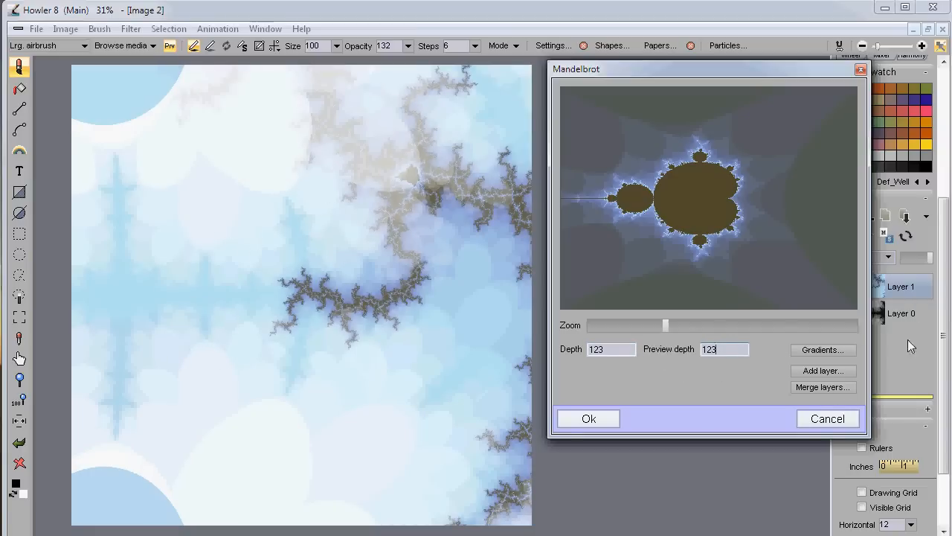
- Flip the banded blue gradient horizontally in the gradient sweep editor and close the editor
{"action": "left_click", "coordinate": [822, 349]}
{"action": "left_click", "coordinate": [876, 265]}
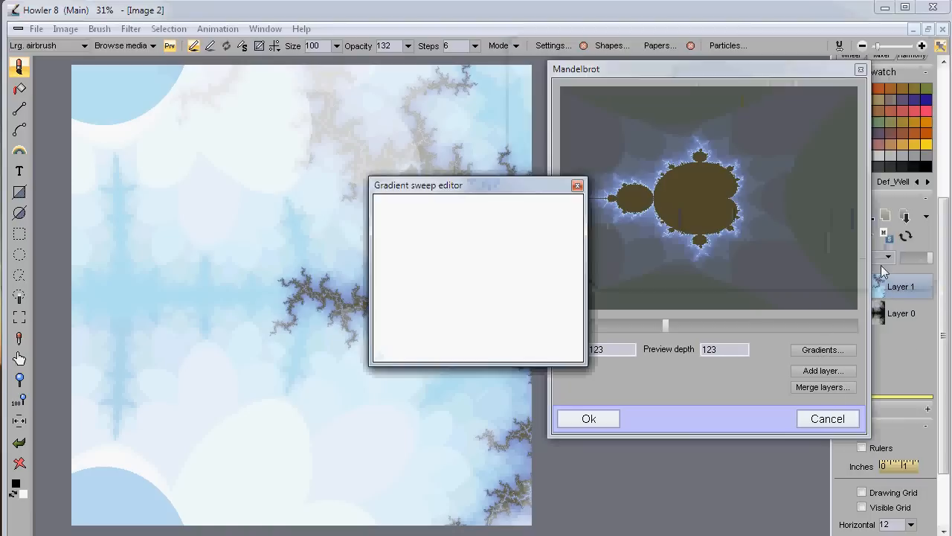
{"action": "left_click_drag", "start_coordinate": [480, 187], "coordinate": [645, 322]}
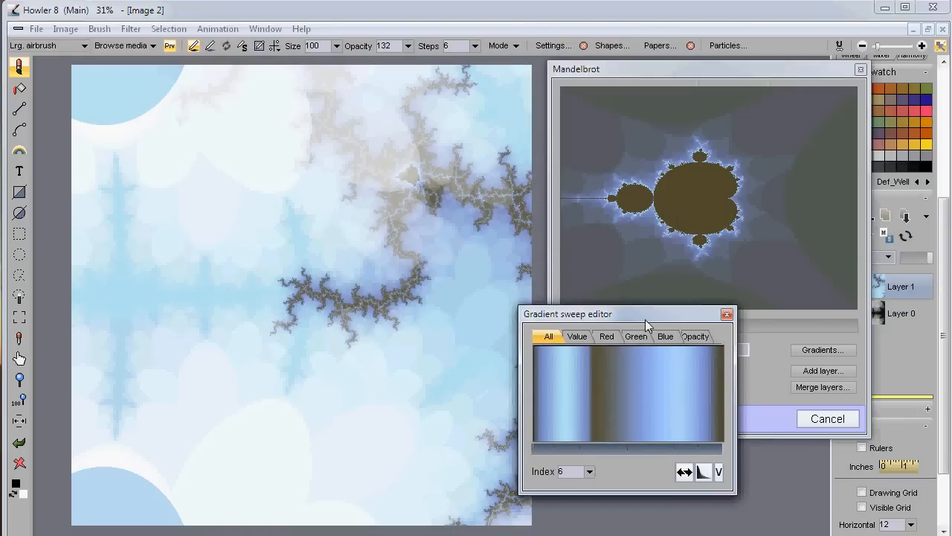
{"action": "left_click", "coordinate": [685, 474]}
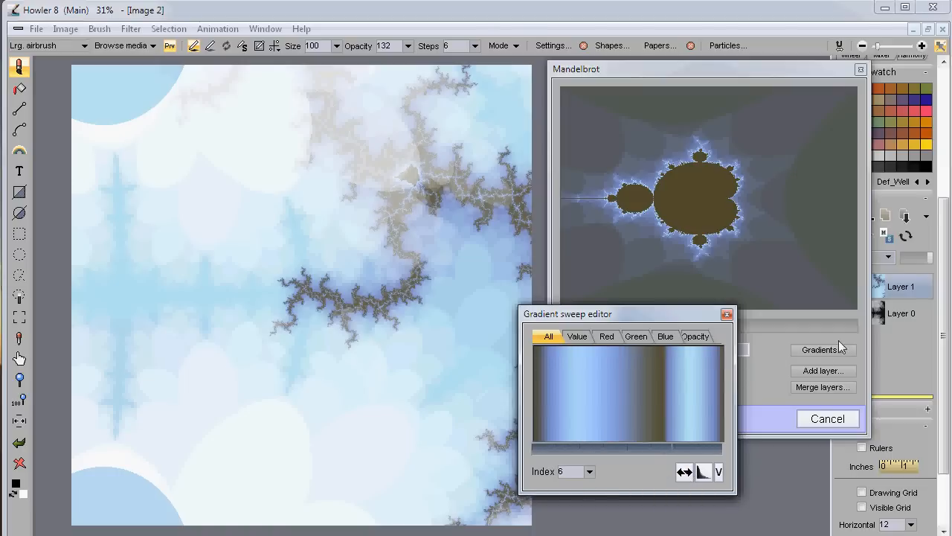
{"action": "left_click", "coordinate": [726, 314]}
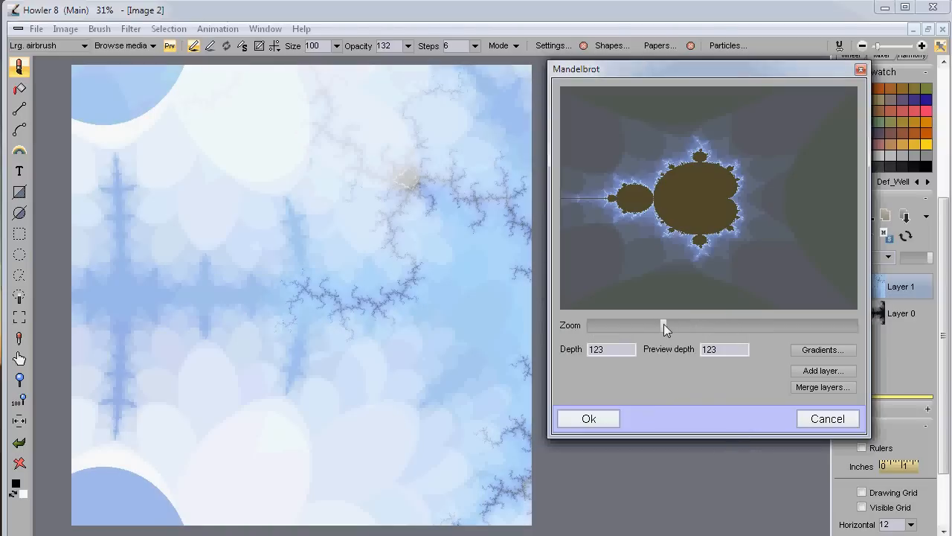
- Reduce the fractal's zoom slightly and recolor Layer 1 with the blue-gray black-and-white gradient
{"action": "left_click_drag", "start_coordinate": [664, 324], "coordinate": [659, 325]}
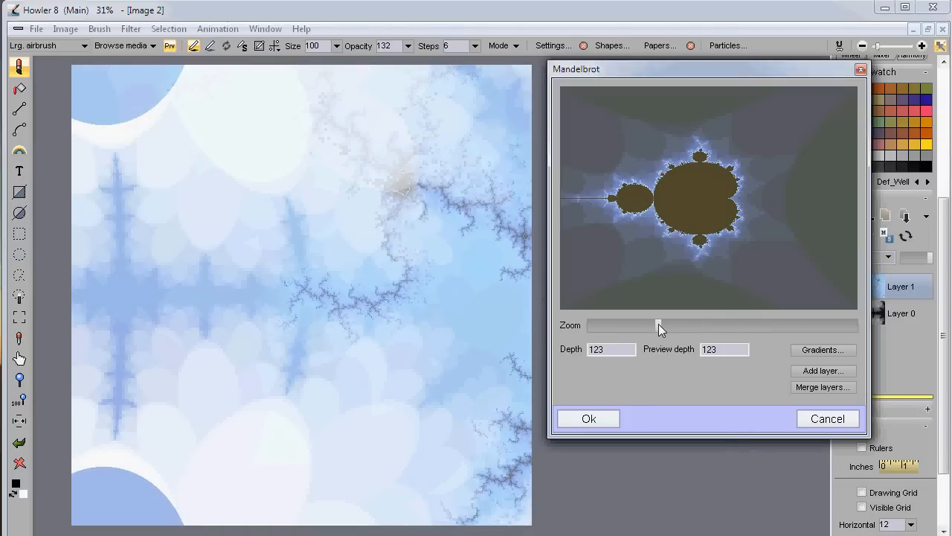
{"action": "left_click", "coordinate": [829, 352]}
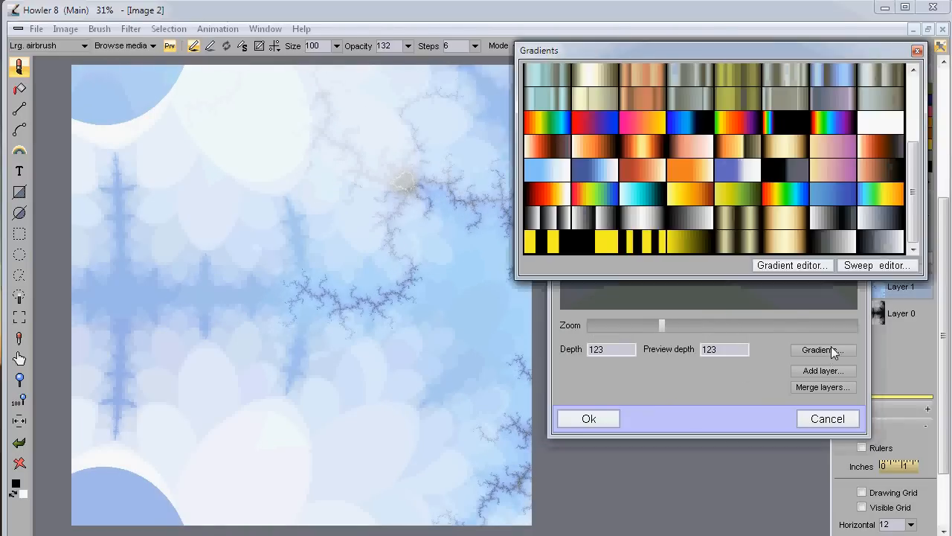
{"action": "left_click", "coordinate": [868, 220]}
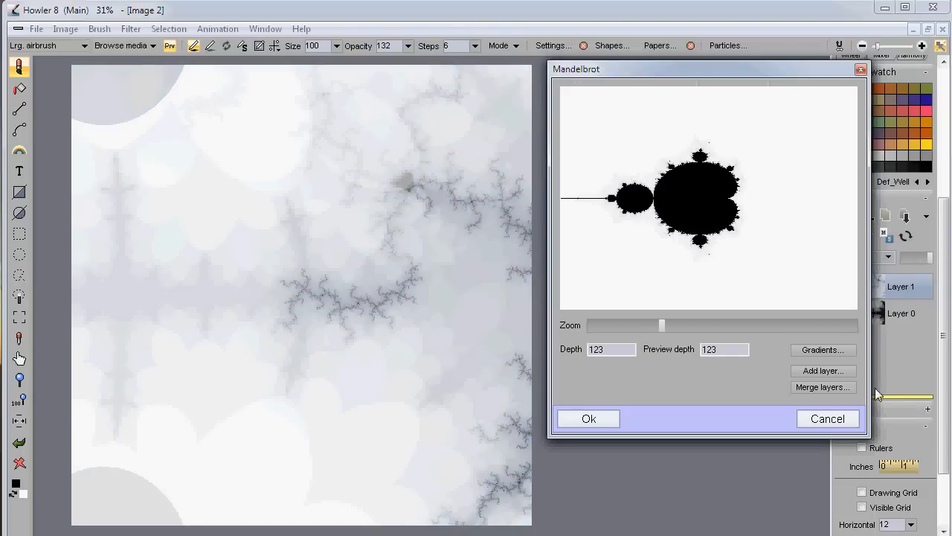
- Recolor Layer 1's fractal with the black-to-white gradient and reduce the fractal's zoom
{"action": "left_click", "coordinate": [838, 350]}
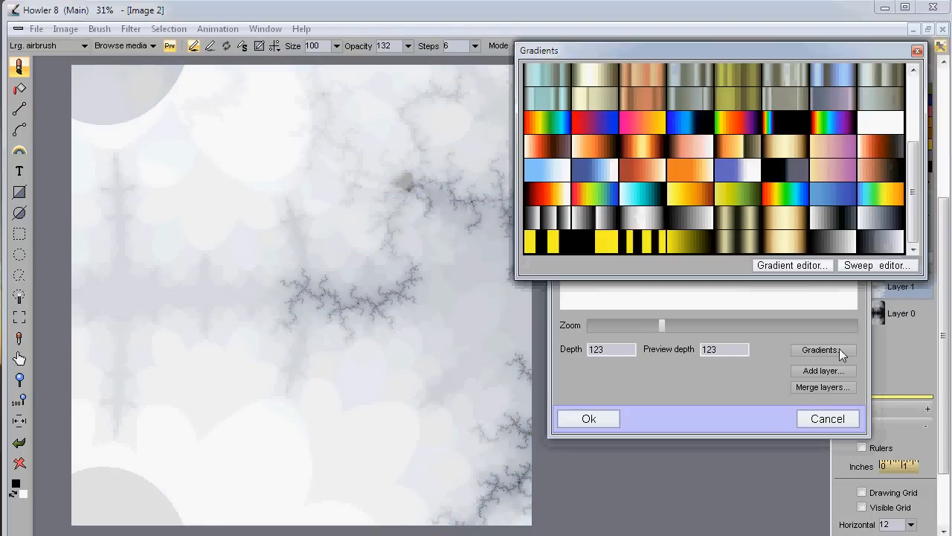
{"action": "left_click", "coordinate": [824, 244]}
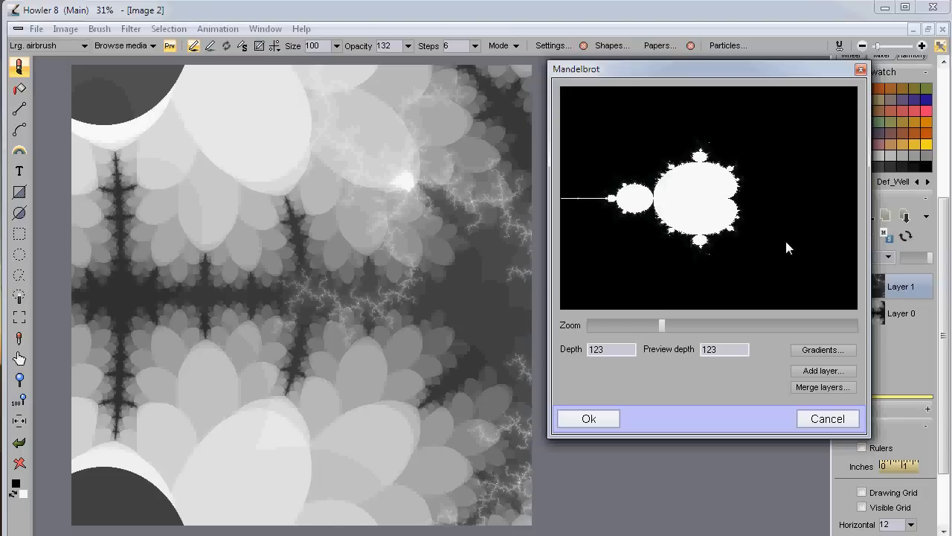
{"action": "left_click_drag", "start_coordinate": [661, 325], "coordinate": [630, 325]}
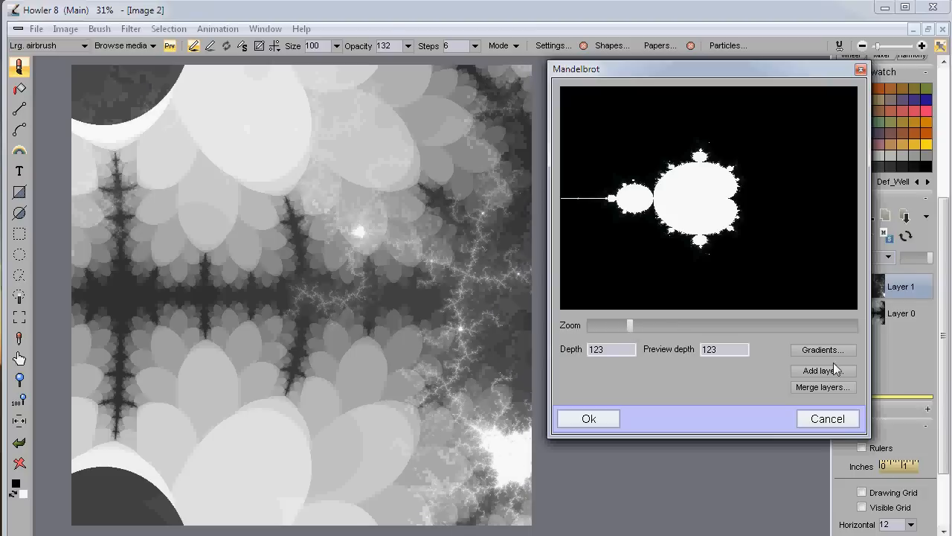
- Try the Additive and Hard light blend modes on Layer 1
{"action": "left_click_drag", "start_coordinate": [792, 68], "coordinate": [744, 38]}
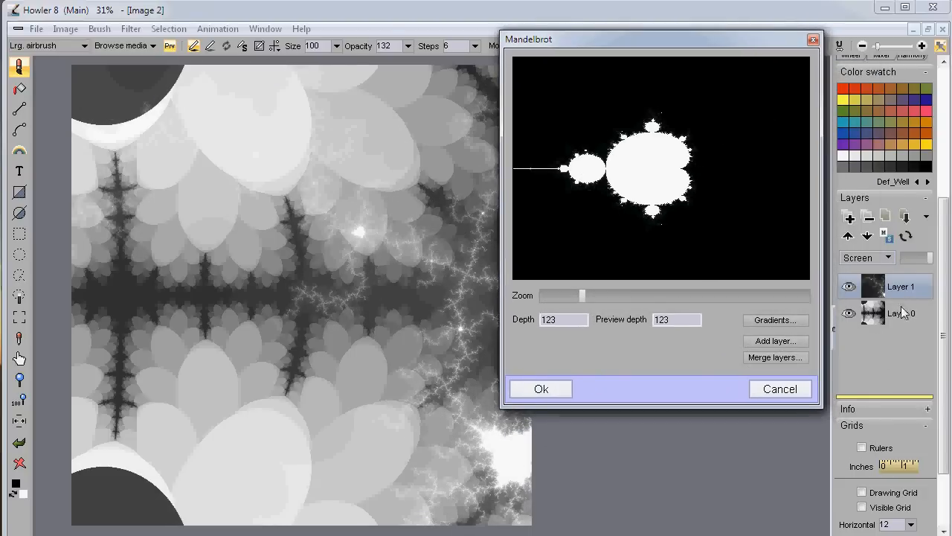
{"action": "left_click", "coordinate": [879, 259]}
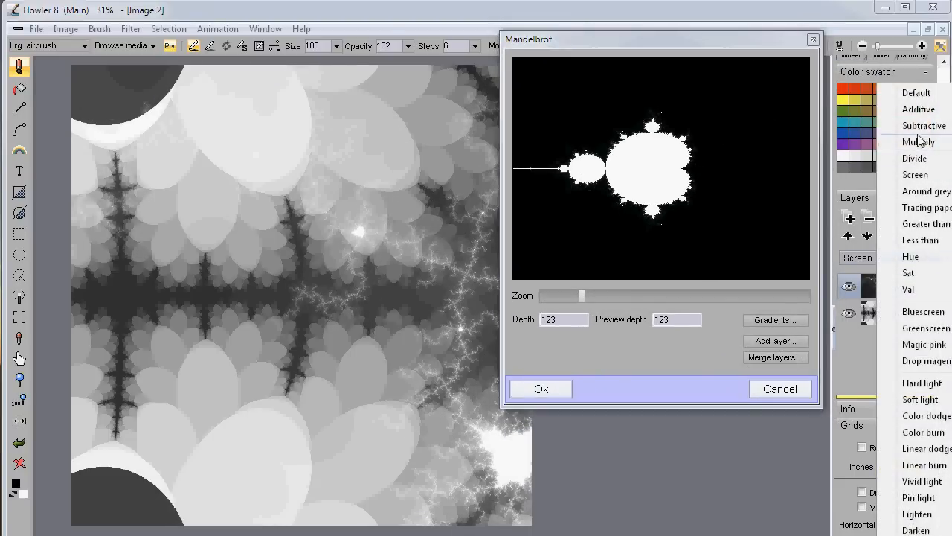
{"action": "left_click", "coordinate": [922, 110]}
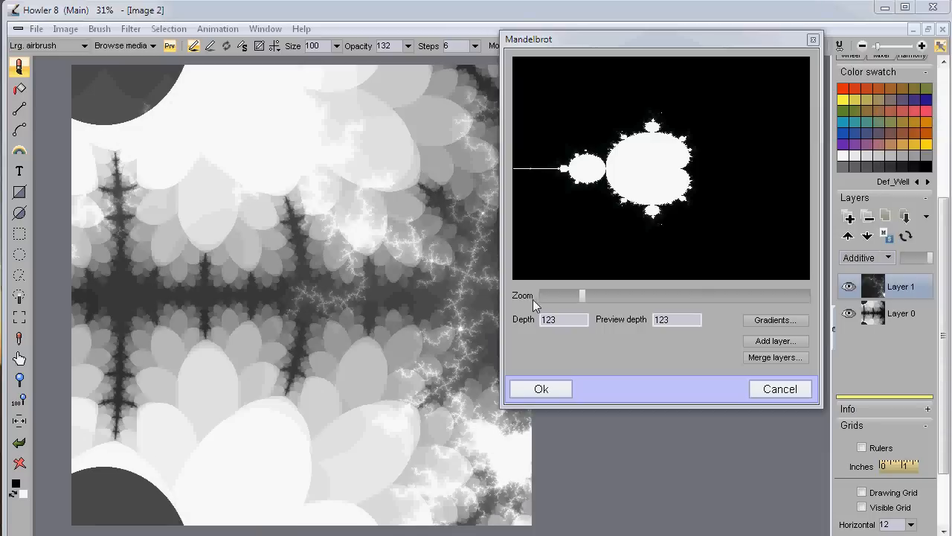
{"action": "left_click", "coordinate": [877, 260]}
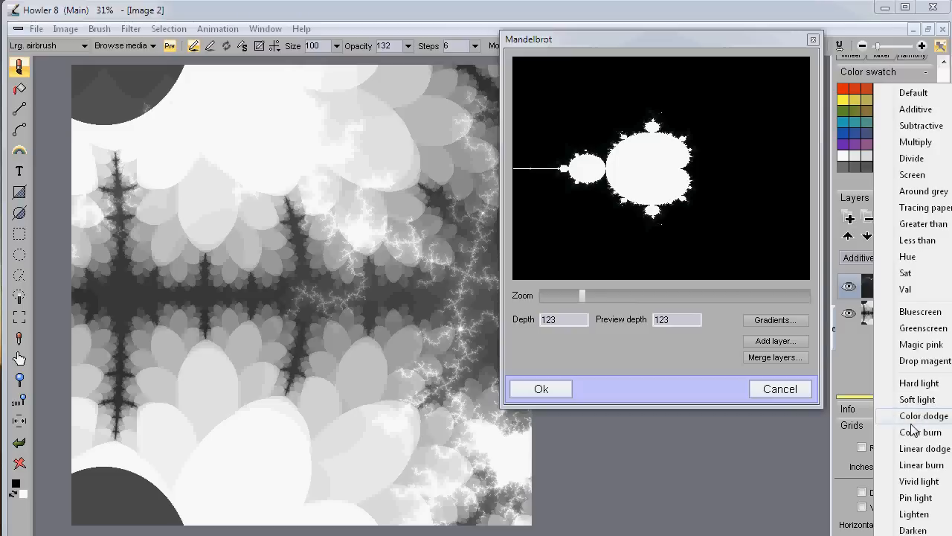
{"action": "left_click", "coordinate": [919, 382]}
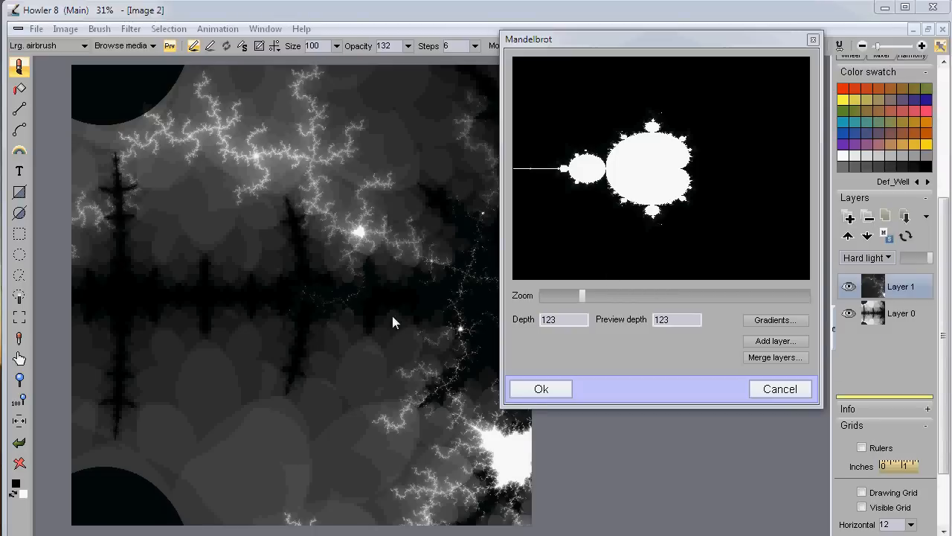
- Reposition Layer 1's fractal view to the upper edge of the smaller round bulb, keeping the layer at full opacity
{"action": "mouse_move", "coordinate": [932, 256]}
{"action": "left_mouse_down"}
{"action": "mouse_move", "coordinate": [915, 258]}
{"action": "mouse_move", "coordinate": [938, 270]}
{"action": "left_mouse_up"}
{"action": "left_click", "coordinate": [609, 180]}
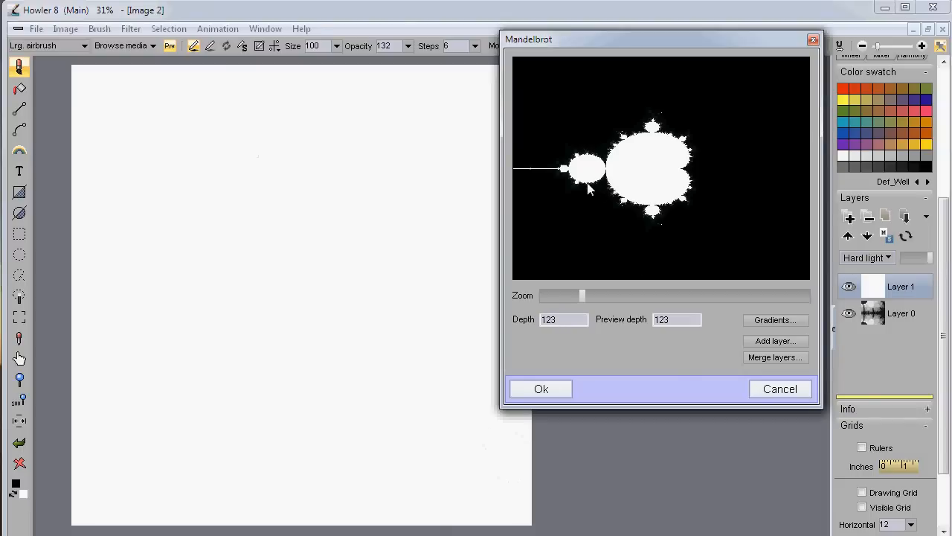
{"action": "left_click_drag", "start_coordinate": [596, 157], "coordinate": [588, 151]}
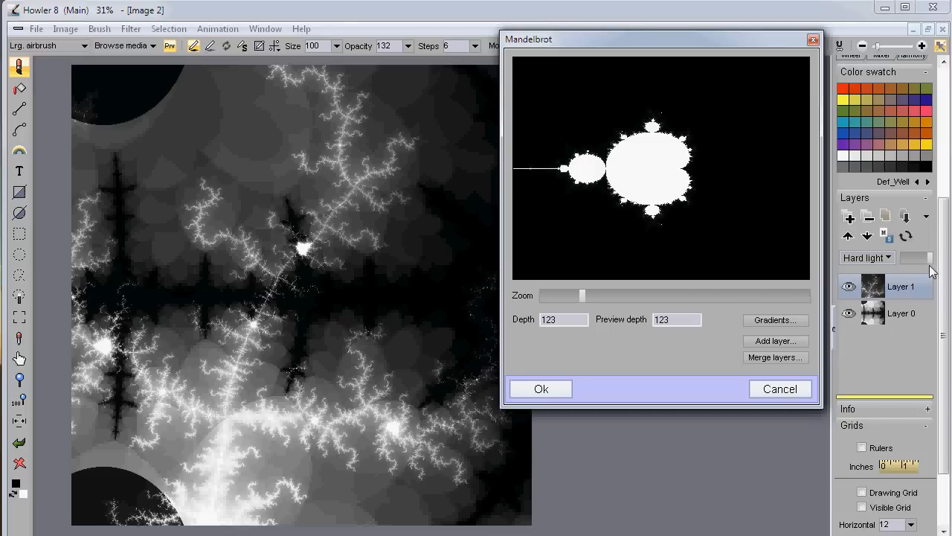
{"action": "mouse_move", "coordinate": [930, 262]}
{"action": "left_mouse_down"}
{"action": "mouse_move", "coordinate": [914, 263]}
{"action": "mouse_move", "coordinate": [935, 265]}
{"action": "left_mouse_up"}
- Try the Screen, Subtractive and Multiply blend modes on Layer 1
{"action": "left_click", "coordinate": [871, 257]}
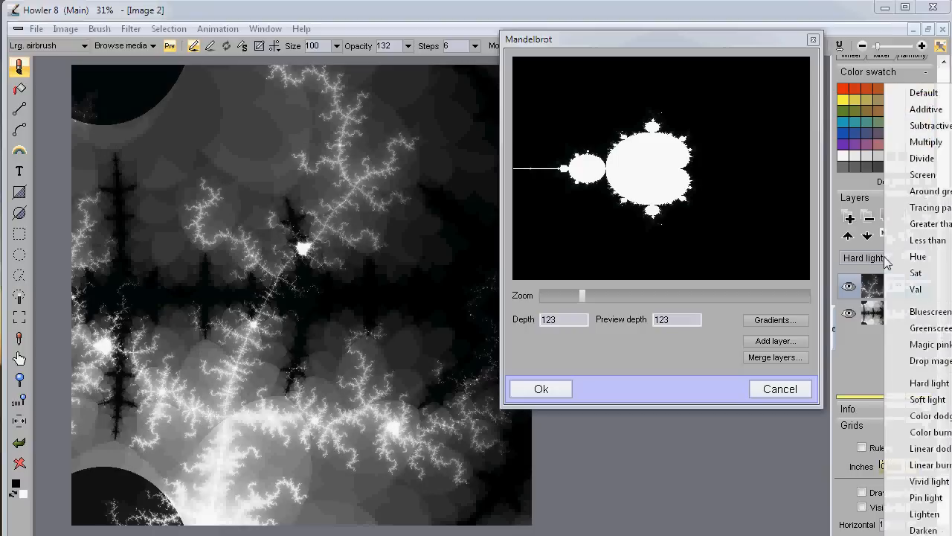
{"action": "left_click", "coordinate": [939, 175]}
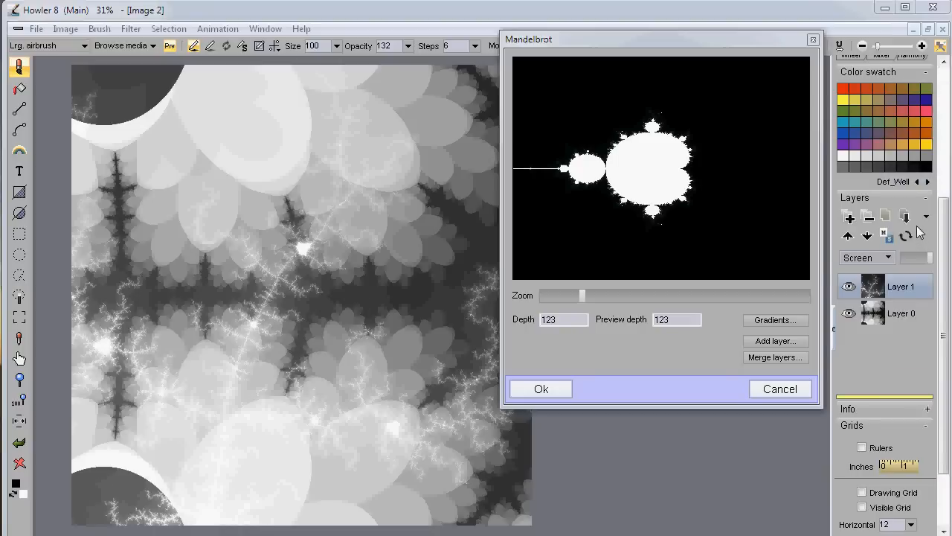
{"action": "left_click", "coordinate": [880, 260]}
{"action": "left_click", "coordinate": [897, 124]}
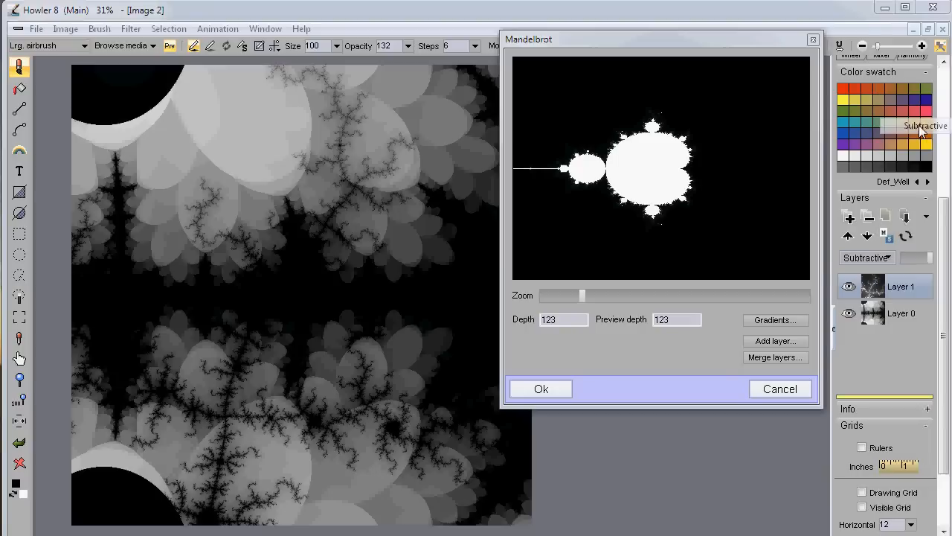
{"action": "left_click", "coordinate": [869, 257]}
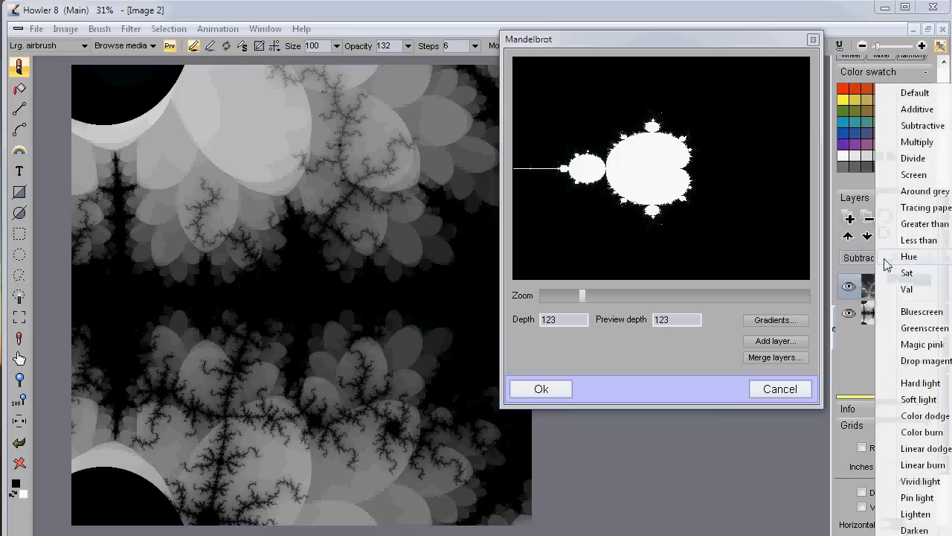
{"action": "left_click", "coordinate": [918, 143]}
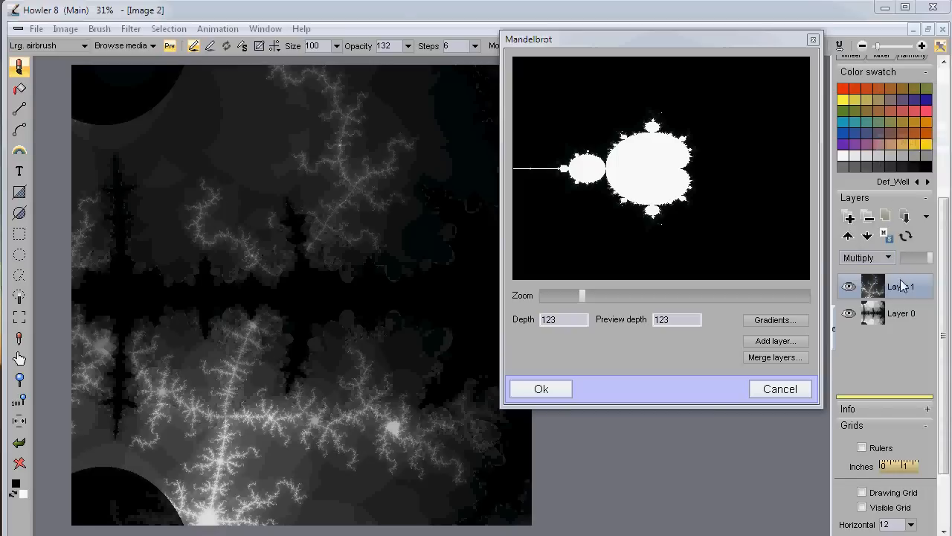
- Compare the Additive and Soft light blend modes on Layer 1
{"action": "left_click", "coordinate": [875, 260]}
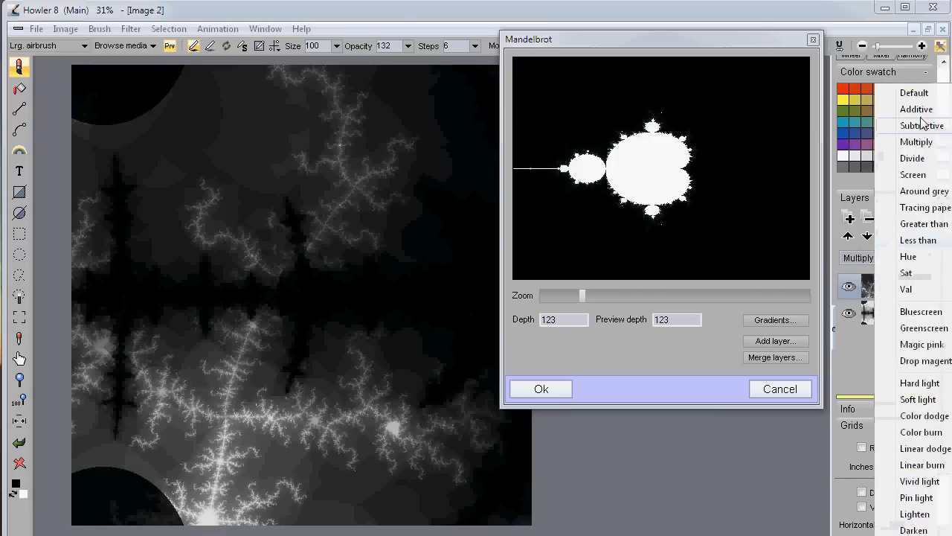
{"action": "left_click", "coordinate": [901, 109]}
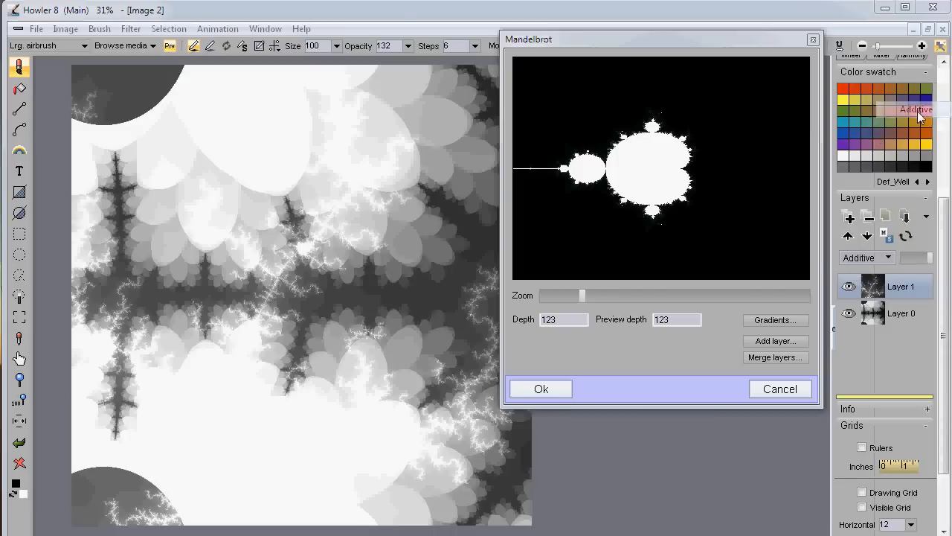
{"action": "left_click", "coordinate": [891, 259]}
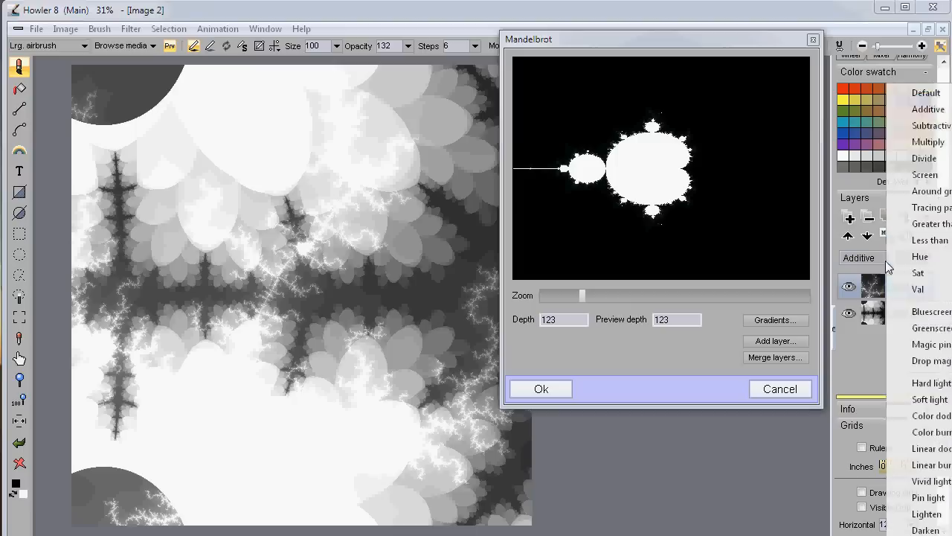
{"action": "left_click", "coordinate": [922, 399]}
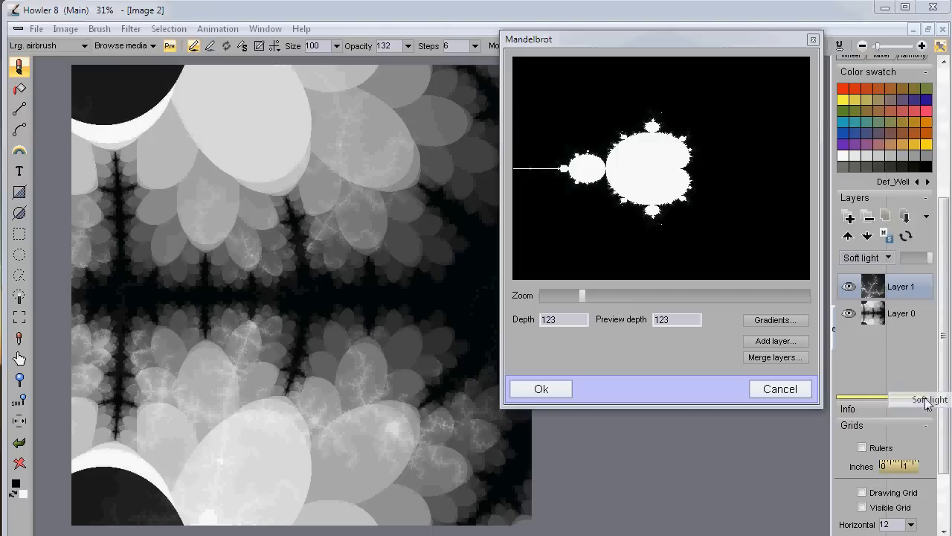
- Blend Layer 1 in Tracing paper mode and lower its opacity to about two thirds
{"action": "left_click", "coordinate": [885, 258]}
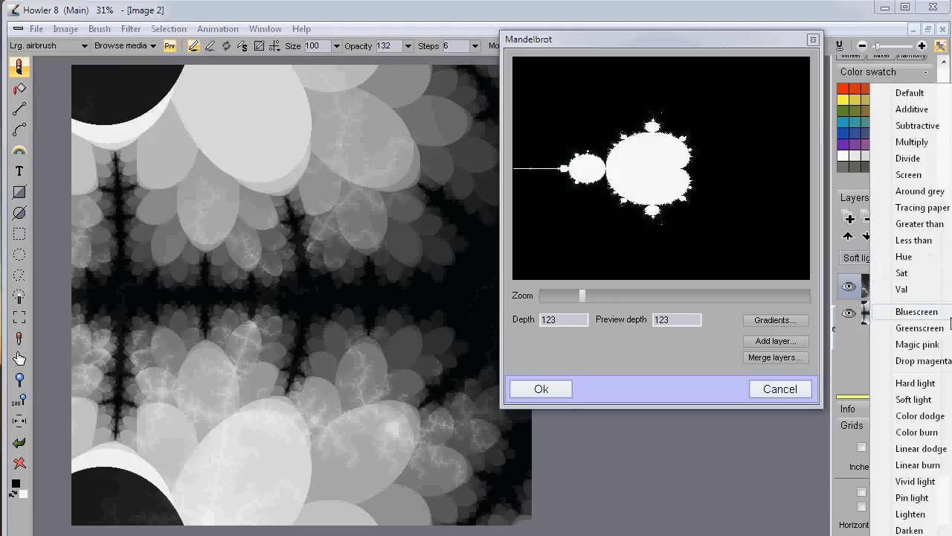
{"action": "left_click", "coordinate": [920, 208]}
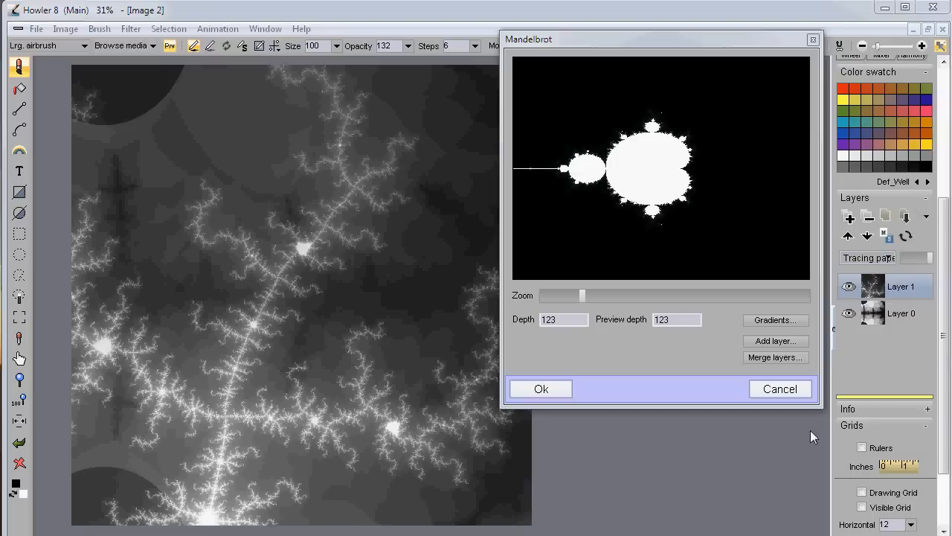
{"action": "mouse_move", "coordinate": [931, 258]}
{"action": "left_mouse_down"}
{"action": "mouse_move", "coordinate": [910, 263]}
{"action": "mouse_move", "coordinate": [921, 263]}
{"action": "left_mouse_up"}
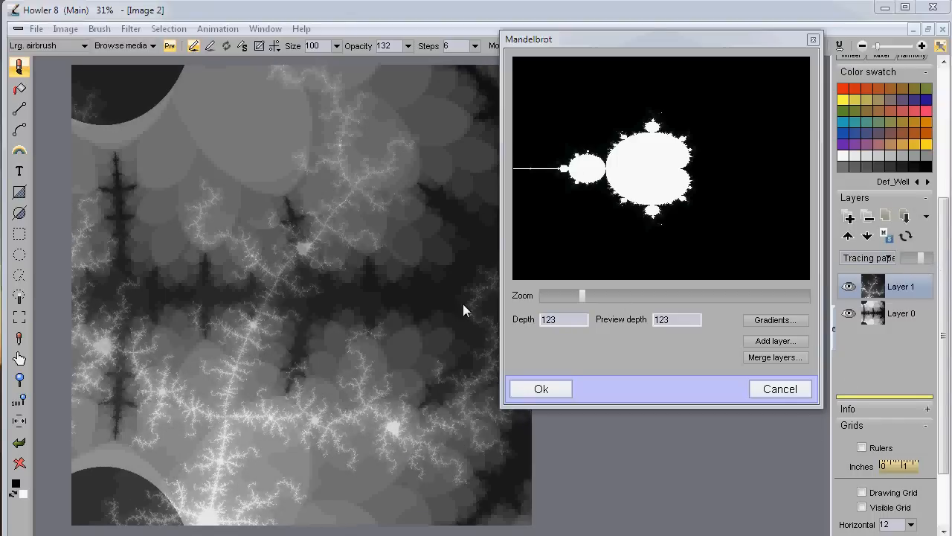
- Increase the fractal's zoom, set the depth and preview depth to 77, and pick a new view point beside the main body
{"action": "left_click_drag", "start_coordinate": [586, 287], "coordinate": [713, 308]}
{"action": "left_click", "coordinate": [563, 322]}
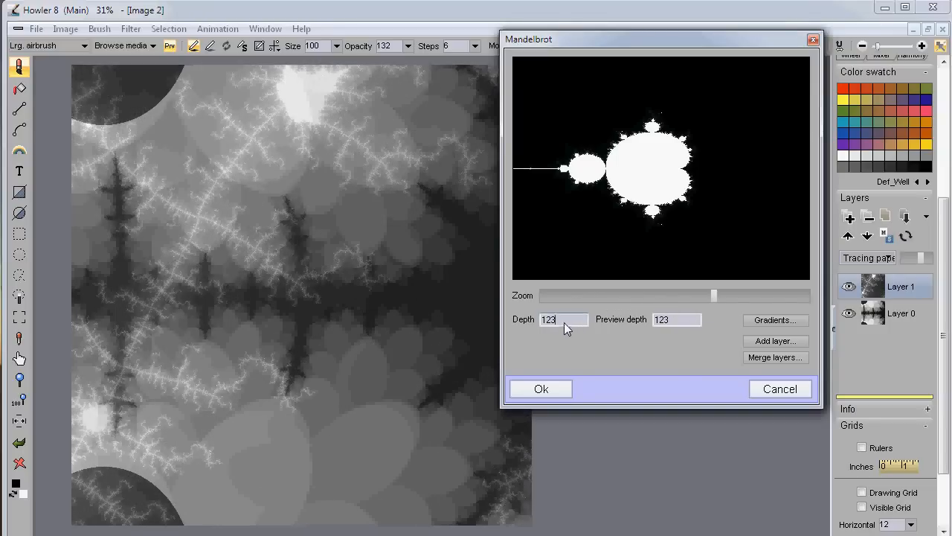
{"action": "type", "text": "77"}
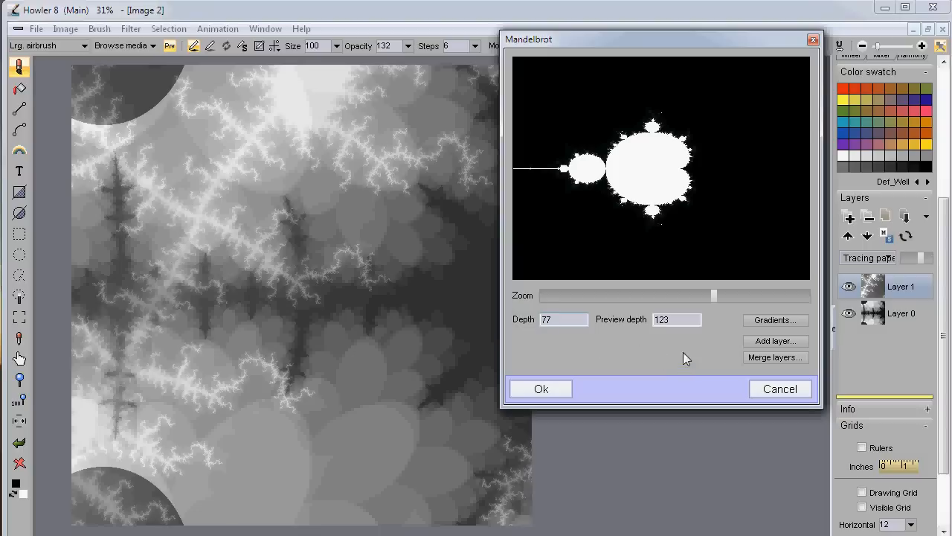
{"action": "left_click_drag", "start_coordinate": [682, 320], "coordinate": [644, 314]}
{"action": "type", "text": "77"}
{"action": "left_click", "coordinate": [616, 195]}
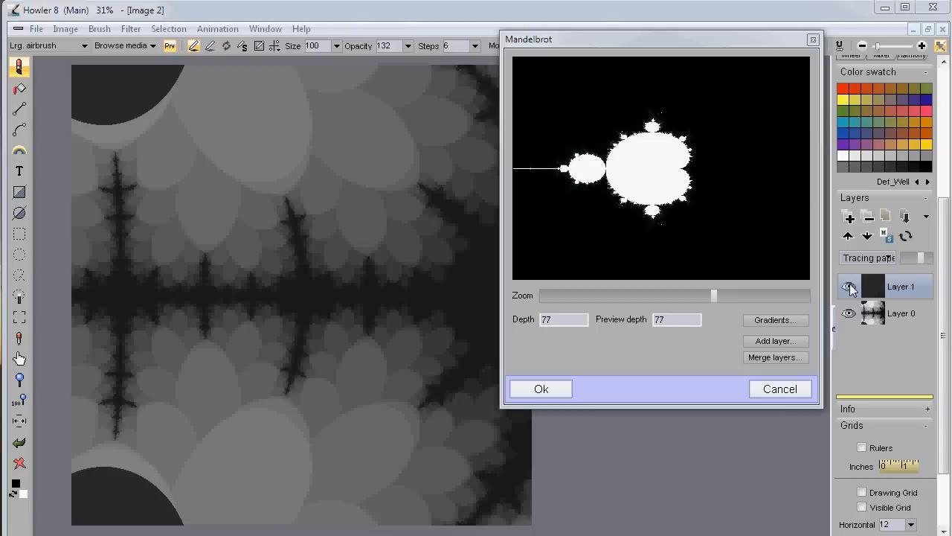
- Delete Layer 1 and accept the Mandelbrot render with only Layer 0
{"action": "left_click", "coordinate": [868, 218]}
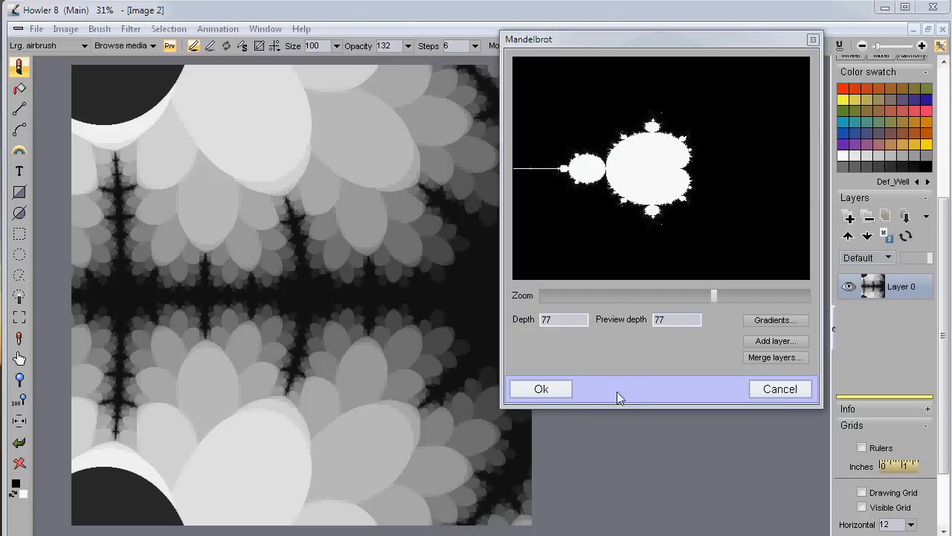
{"action": "left_click", "coordinate": [543, 391]}
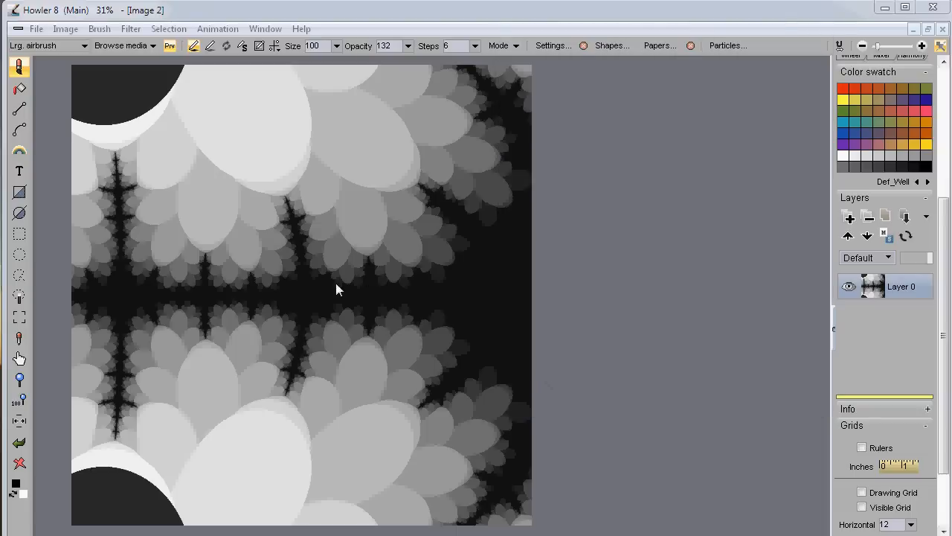
- Paint a short white test stroke across the upper middle of the fractal and undo it
{"action": "left_click_drag", "start_coordinate": [275, 206], "coordinate": [411, 216]}
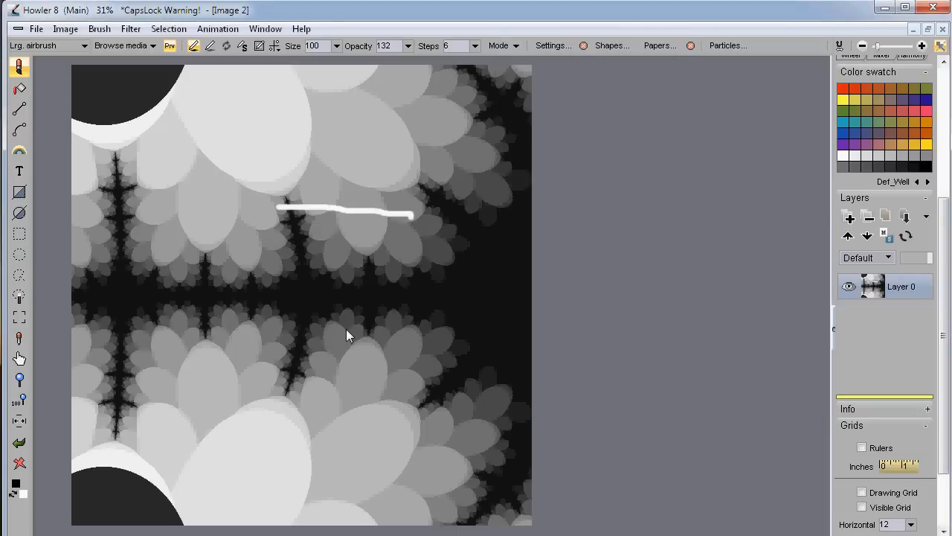
{"action": "key", "text": "Caps_Lock"}
{"action": "key", "text": "ctrl+z"}
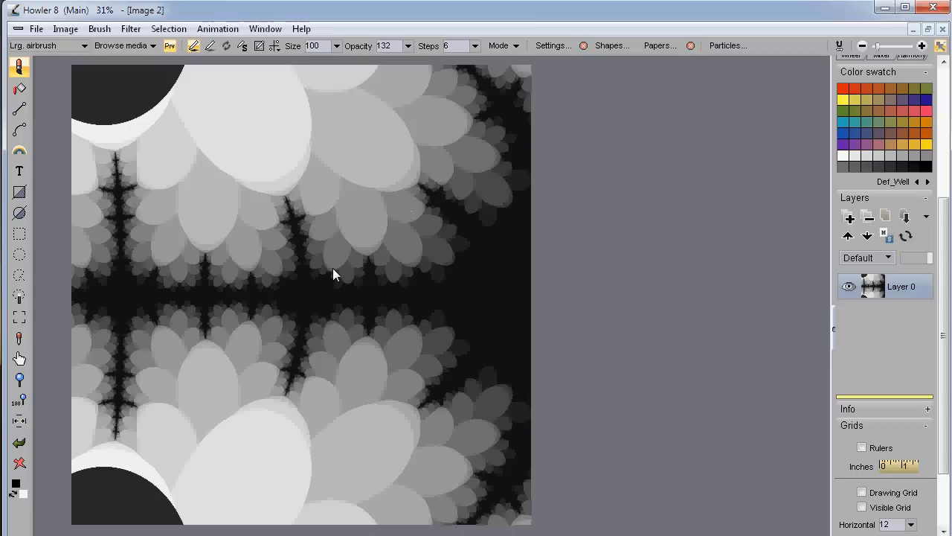
- Store a copy of the current image and place its thumbnail window beside the canvas, just below Layer 0
{"action": "left_click", "coordinate": [65, 29]}
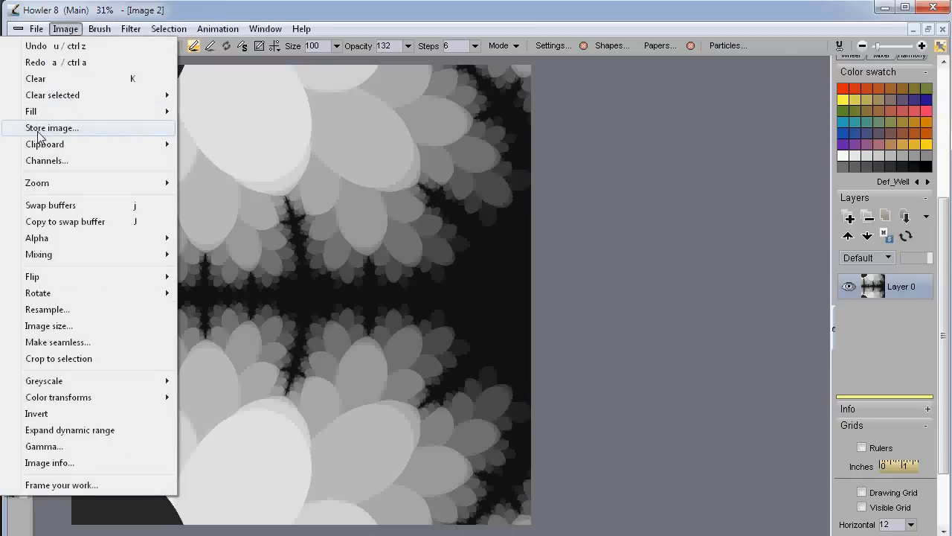
{"action": "left_click", "coordinate": [63, 130]}
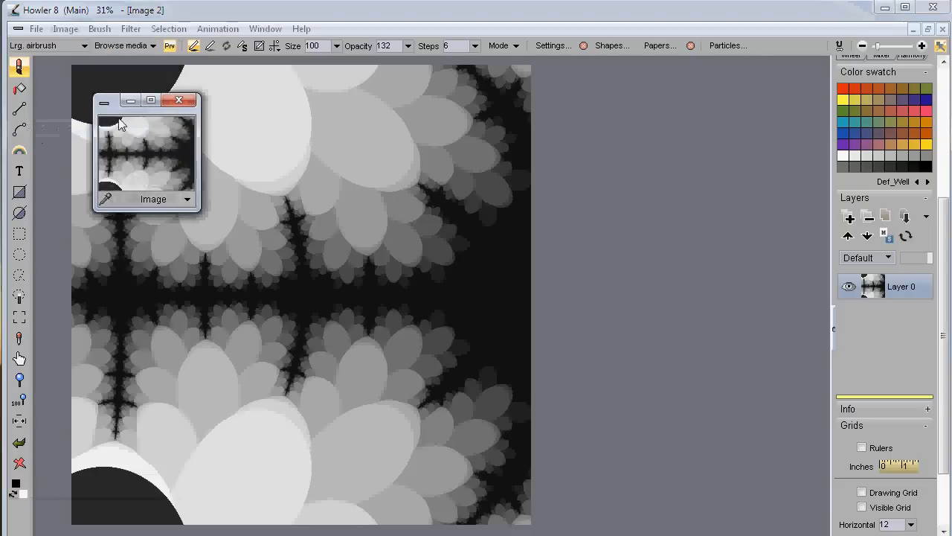
{"action": "left_click_drag", "start_coordinate": [111, 107], "coordinate": [896, 365]}
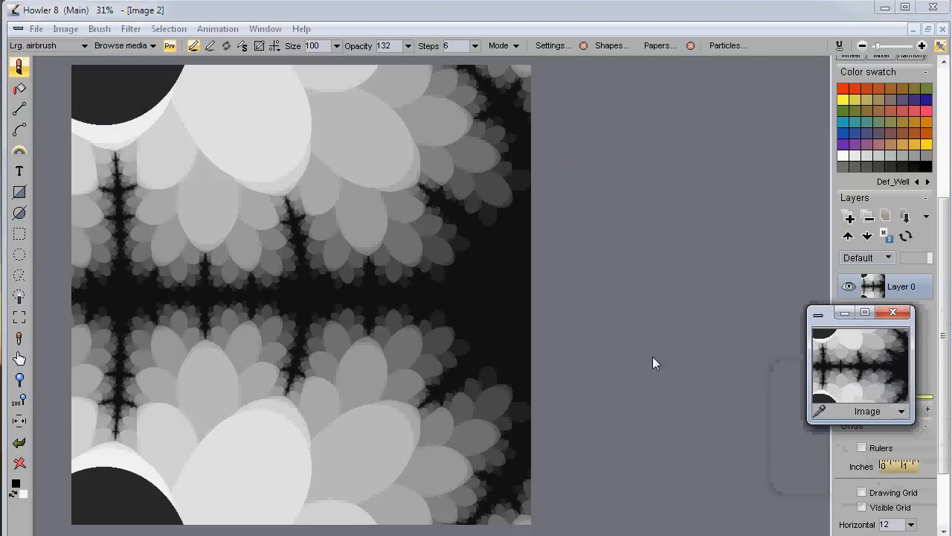
- Scribble black and white strokes over the fractal, restore the canvas from the stored image, and move its thumbnail up over the layer list
{"action": "mouse_move", "coordinate": [356, 228]}
{"action": "left_mouse_down"}
{"action": "mouse_move", "coordinate": [241, 263]}
{"action": "mouse_move", "coordinate": [174, 342]}
{"action": "mouse_move", "coordinate": [403, 262]}
{"action": "left_mouse_up"}
{"action": "mouse_move", "coordinate": [320, 243]}
{"action": "left_mouse_down"}
{"action": "mouse_move", "coordinate": [360, 243]}
{"action": "mouse_move", "coordinate": [403, 117]}
{"action": "mouse_move", "coordinate": [449, 436]}
{"action": "mouse_move", "coordinate": [361, 370]}
{"action": "left_mouse_up"}
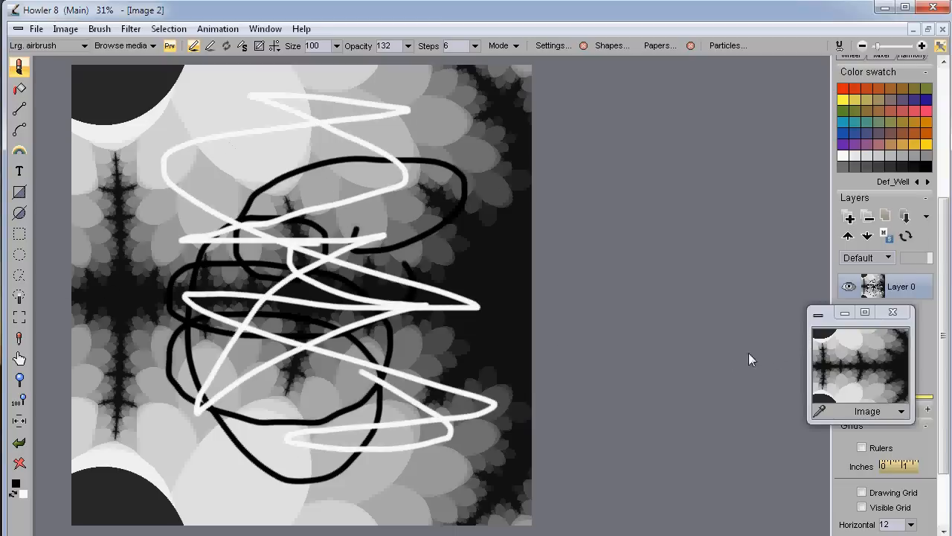
{"action": "left_click", "coordinate": [855, 348]}
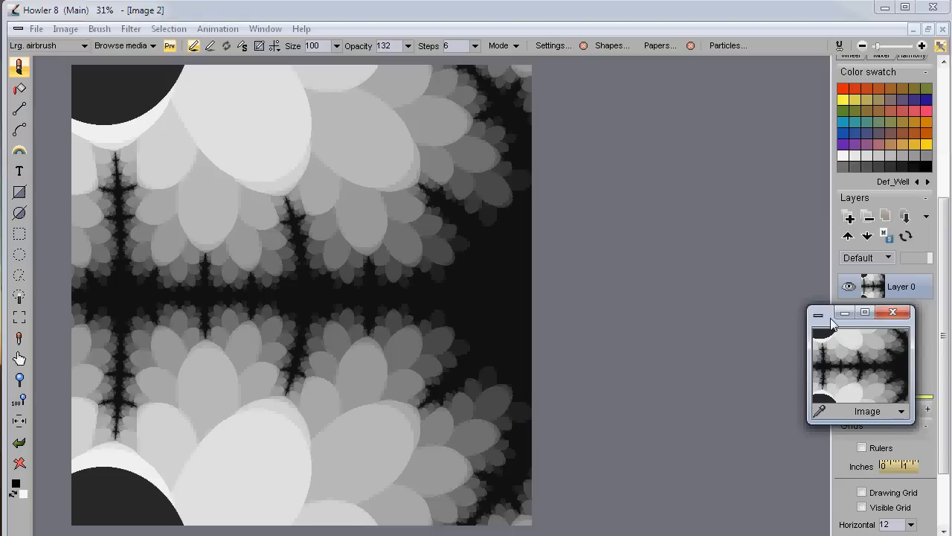
{"action": "left_click_drag", "start_coordinate": [832, 313], "coordinate": [838, 225]}
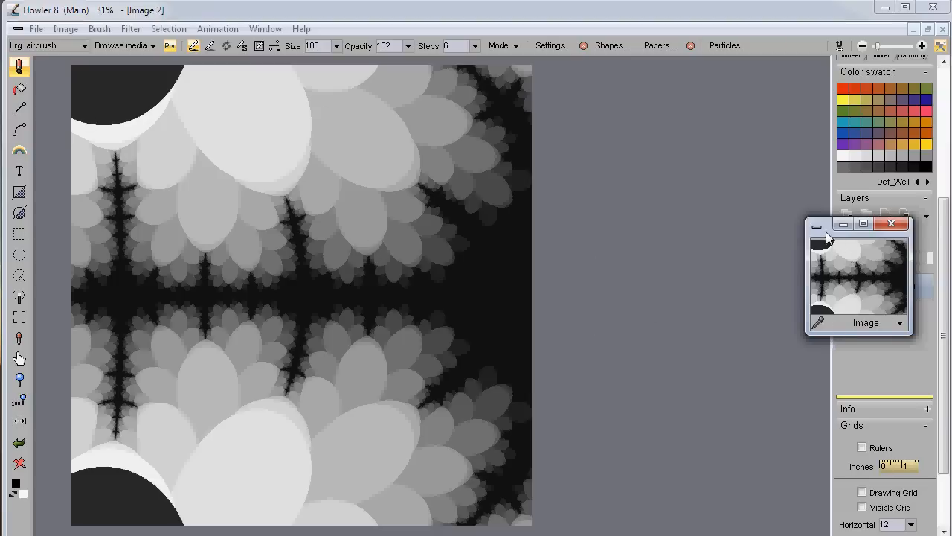
- Move the stored image's thumbnail window into the empty area beside the canvas and review its paste, channel and Emergency save options
{"action": "left_click", "coordinate": [900, 322]}
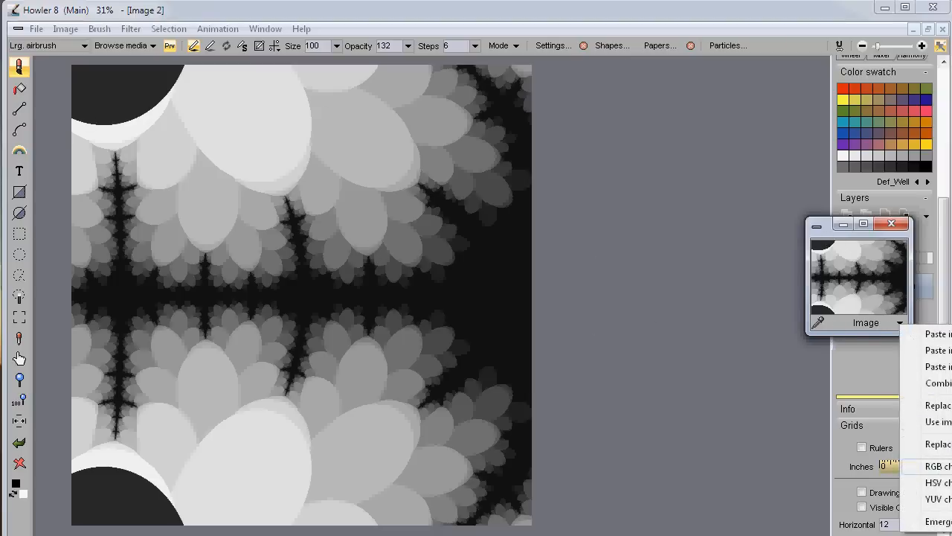
{"action": "left_click", "coordinate": [829, 232]}
{"action": "left_click_drag", "start_coordinate": [829, 232], "coordinate": [593, 110]}
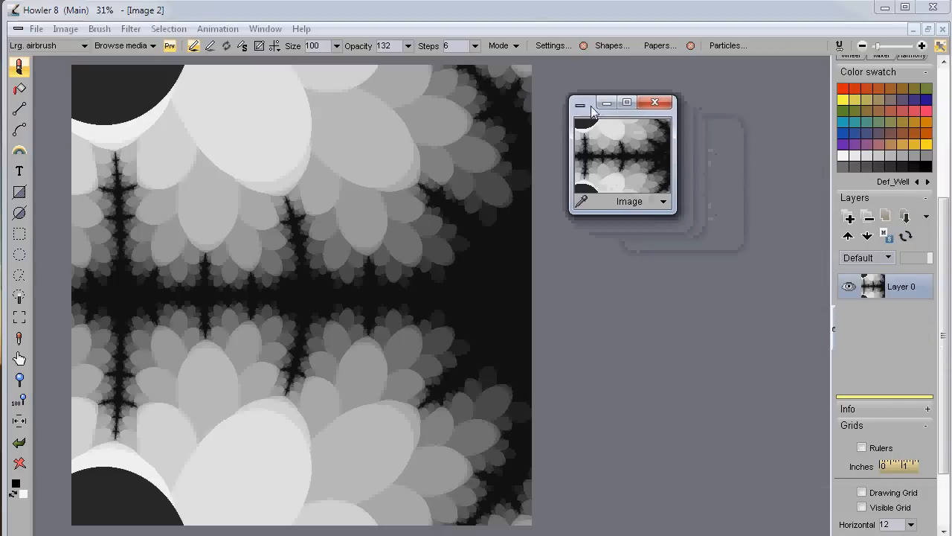
{"action": "left_click", "coordinate": [662, 201]}
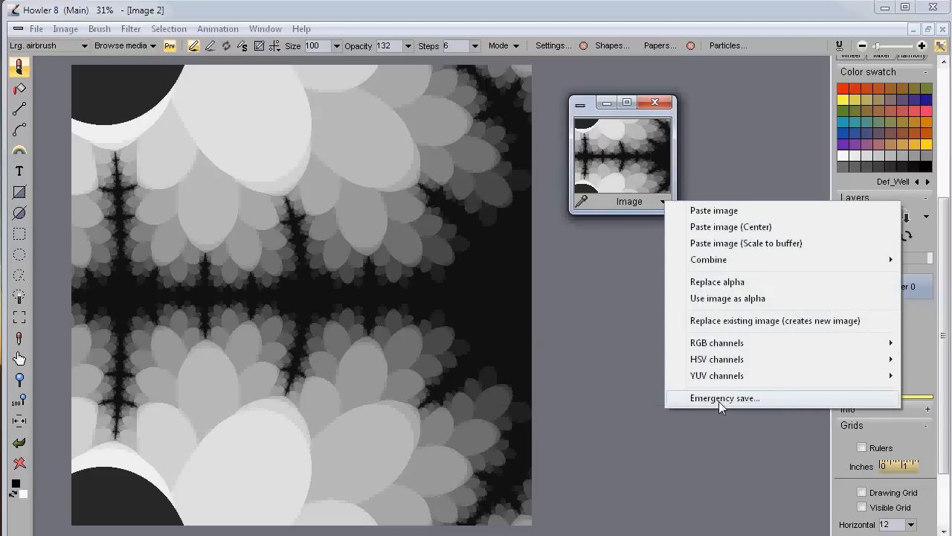
{"action": "left_click", "coordinate": [592, 119]}
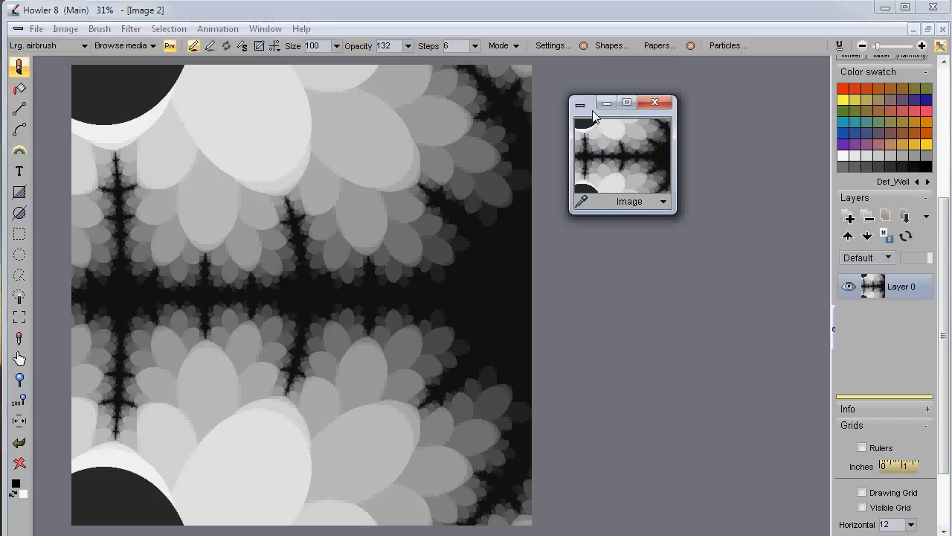
{"action": "left_click", "coordinate": [663, 203]}
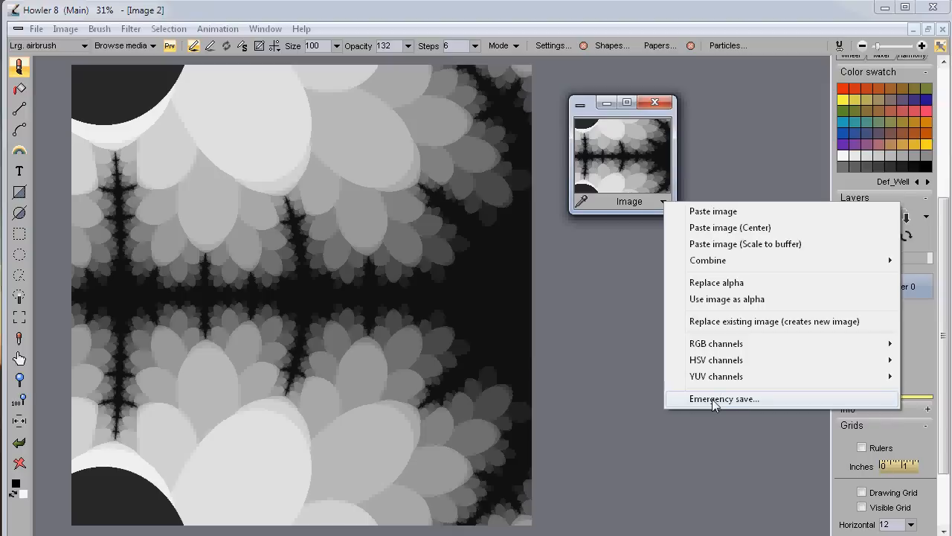
{"action": "left_click", "coordinate": [592, 111]}
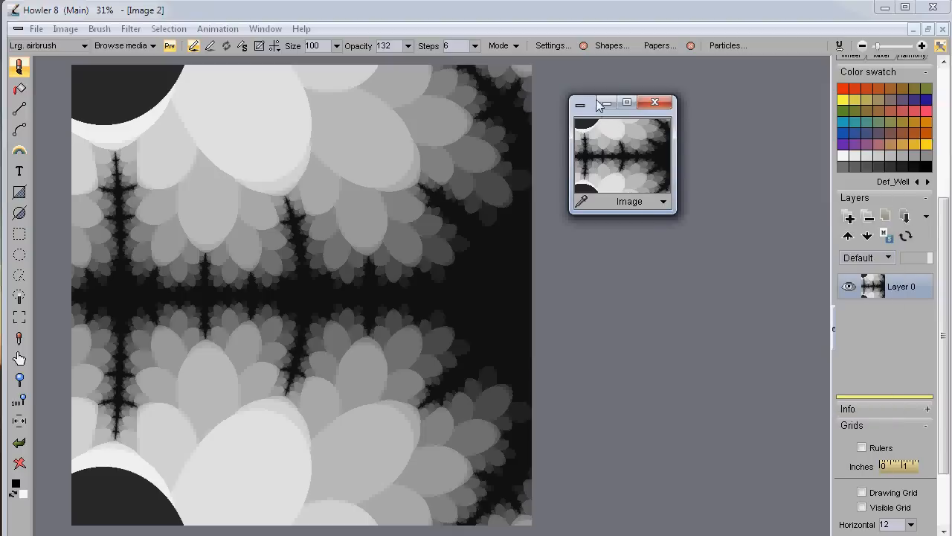
- Turn on colour picking in the stored image's thumbnail, enlarge it over the canvas, and sample several greys from it
{"action": "left_click", "coordinate": [582, 202]}
{"action": "left_click_drag", "start_coordinate": [645, 176], "coordinate": [829, 363]}
{"action": "left_click_drag", "start_coordinate": [687, 107], "coordinate": [184, 246]}
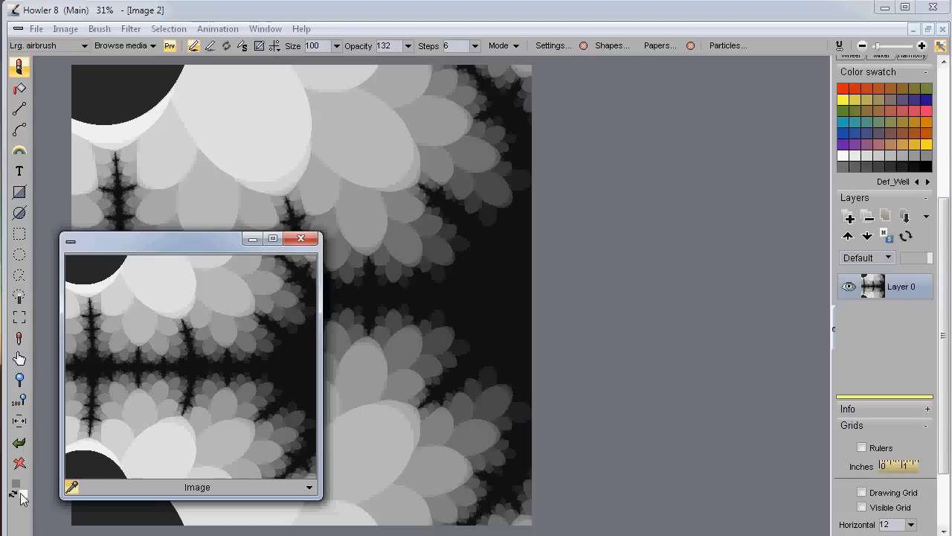
{"action": "left_click_drag", "start_coordinate": [165, 422], "coordinate": [270, 433]}
{"action": "left_click_drag", "start_coordinate": [92, 288], "coordinate": [163, 383]}
{"action": "left_click_drag", "start_coordinate": [107, 233], "coordinate": [104, 313]}
{"action": "left_click_drag", "start_coordinate": [58, 360], "coordinate": [120, 363]}
- Shrink the stored image's thumbnail, turn off its colour picking, and place it just below Layer 0
{"action": "left_click_drag", "start_coordinate": [181, 325], "coordinate": [746, 338]}
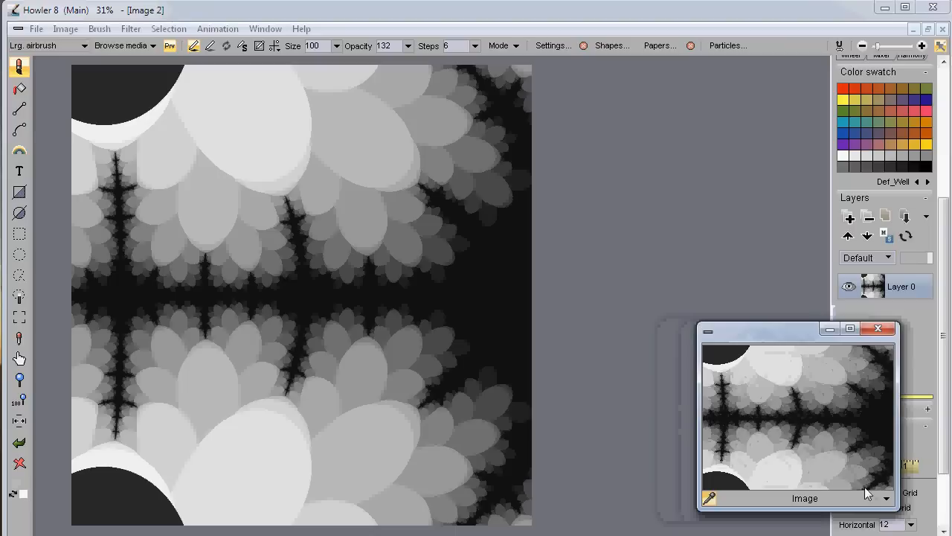
{"action": "left_click_drag", "start_coordinate": [899, 515], "coordinate": [831, 457]}
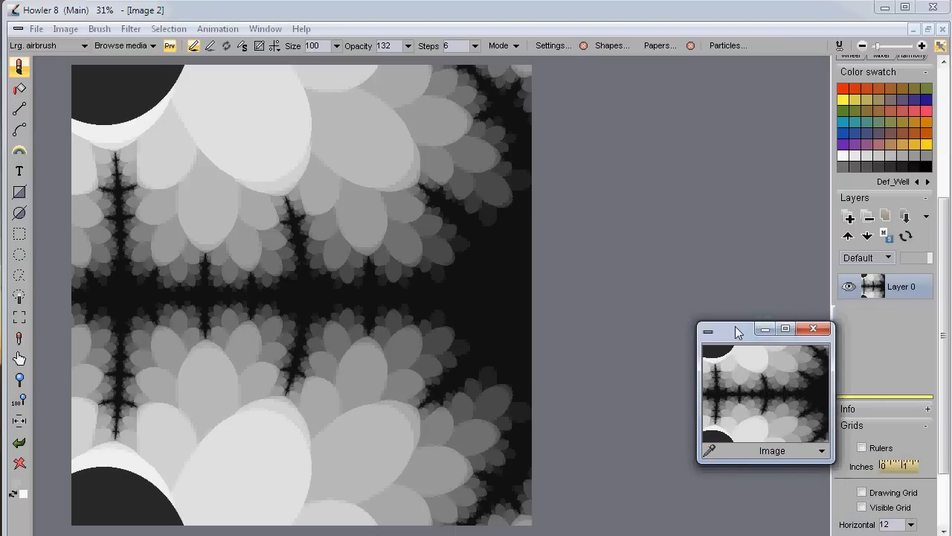
{"action": "left_click_drag", "start_coordinate": [737, 326], "coordinate": [826, 328]}
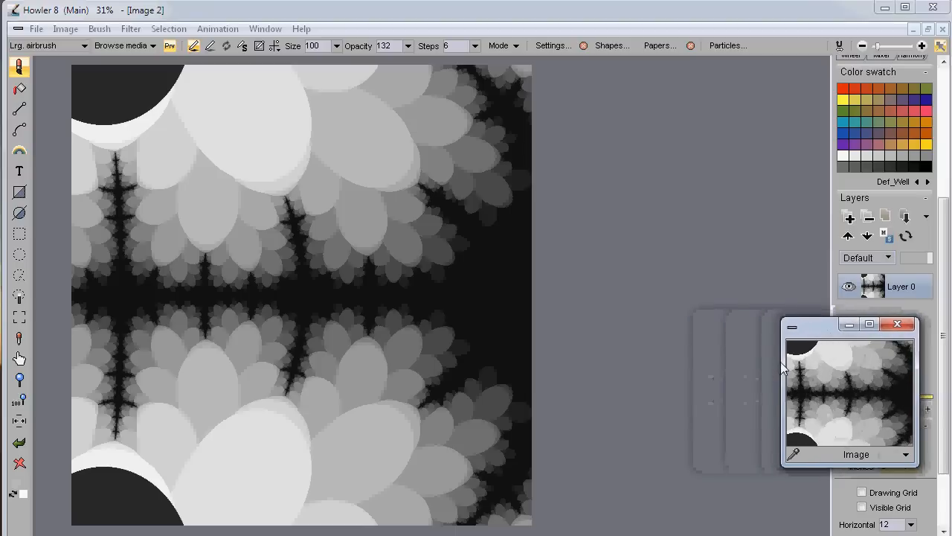
- Try to store the current brush as an image
{"action": "left_click", "coordinate": [62, 30]}
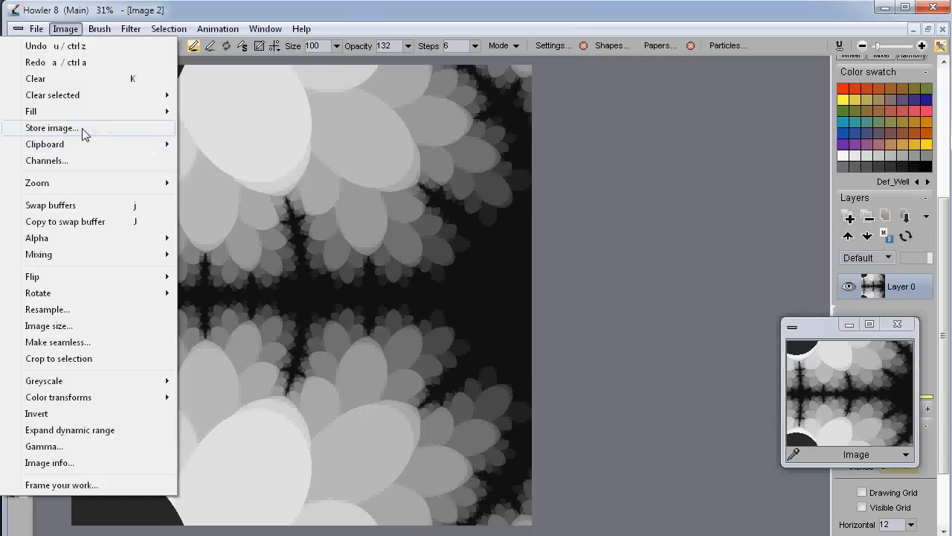
{"action": "mouse_move", "coordinate": [105, 35]}
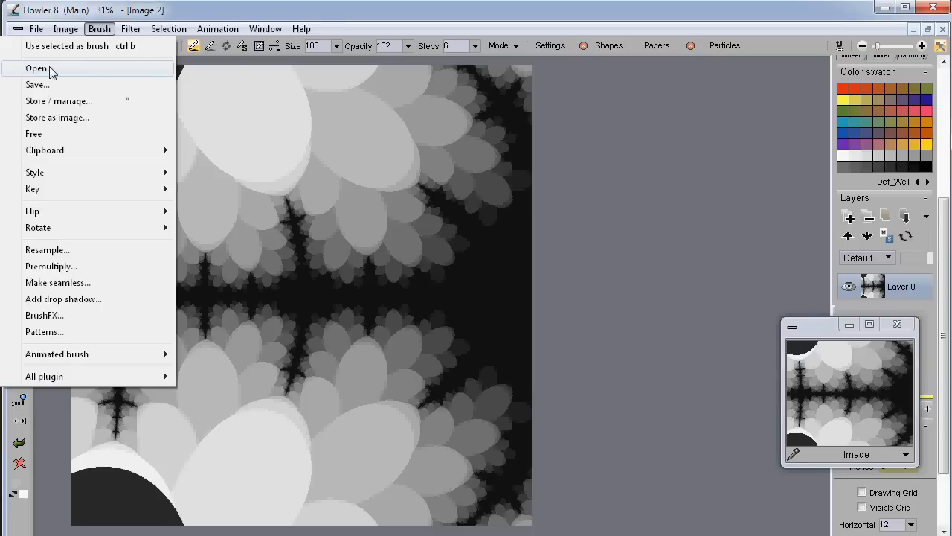
{"action": "left_click", "coordinate": [103, 29]}
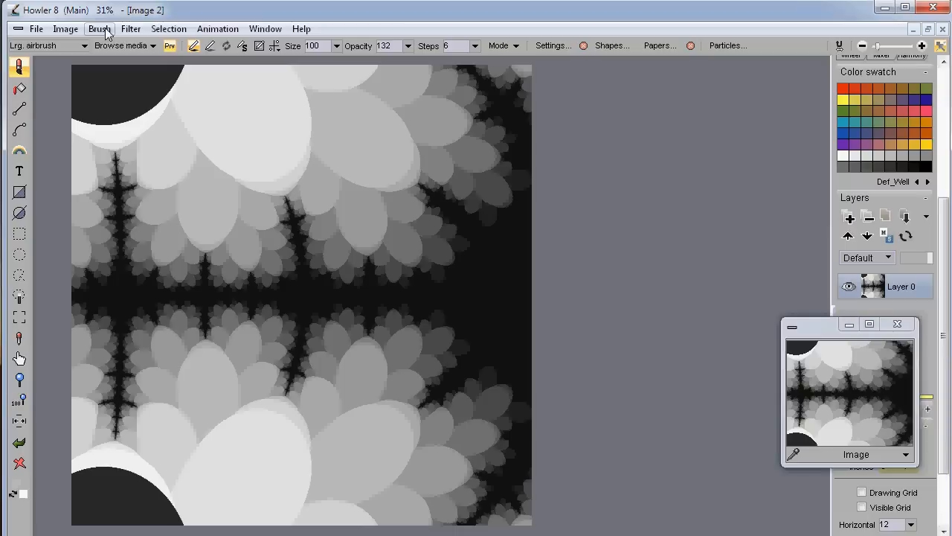
{"action": "left_click", "coordinate": [104, 30]}
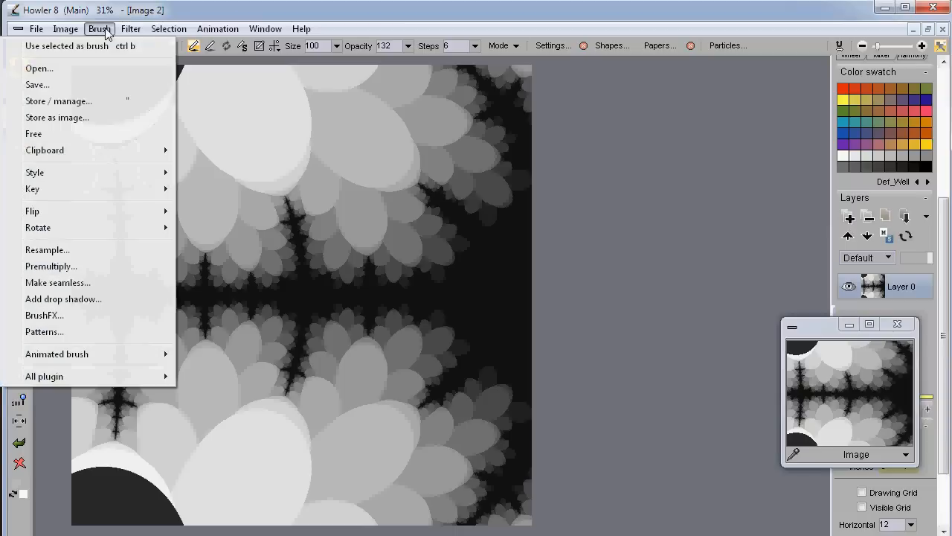
{"action": "left_click", "coordinate": [64, 119]}
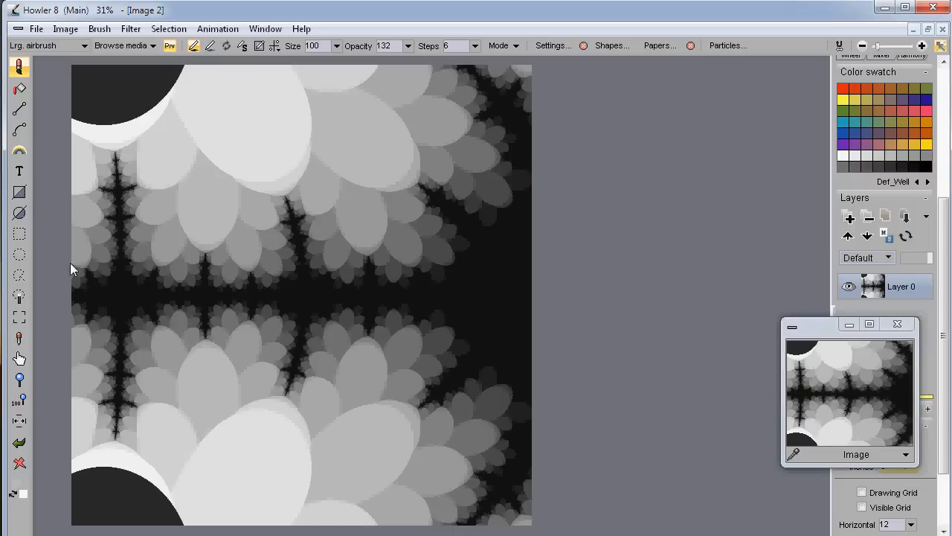
- Capture a rectangular area from the upper middle of the fractal as a custom brush and set its opacity to 255
{"action": "left_click", "coordinate": [19, 320]}
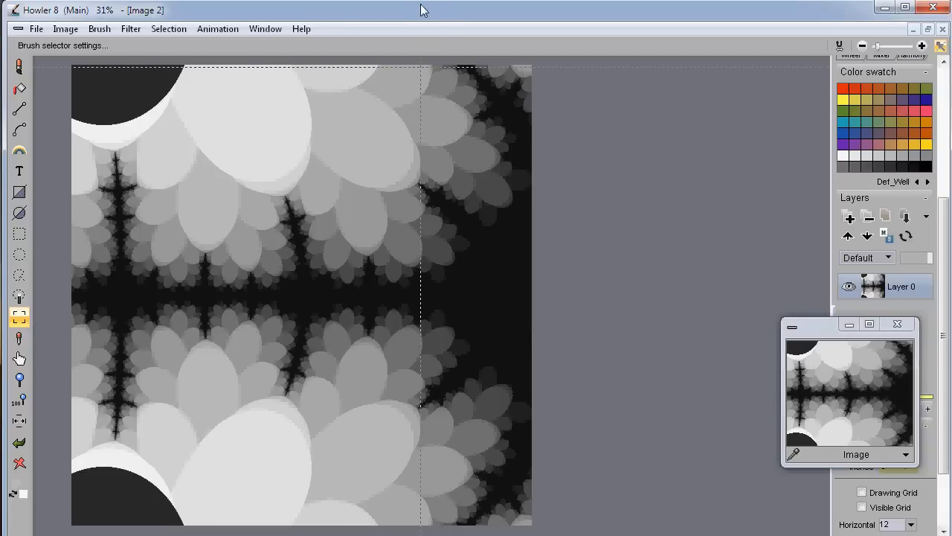
{"action": "left_click", "coordinate": [19, 69]}
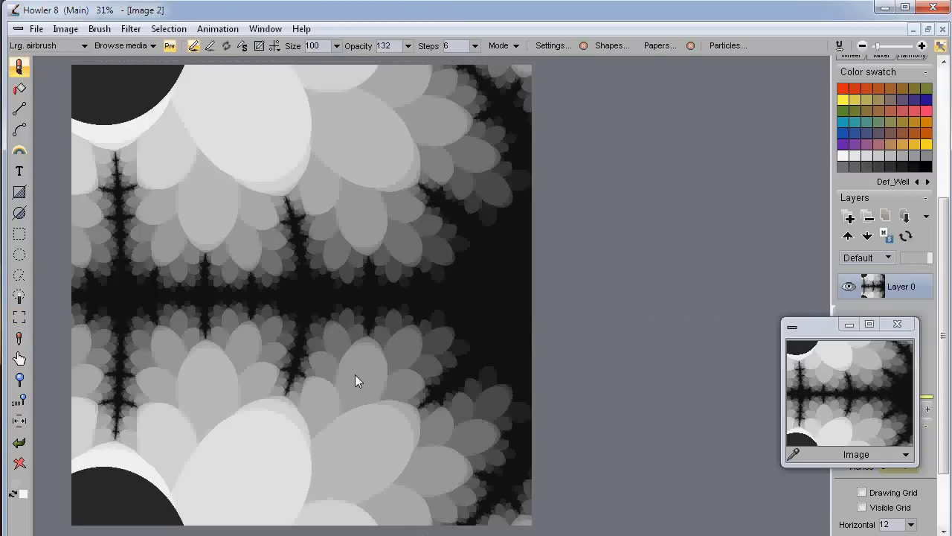
{"action": "key", "text": "b"}
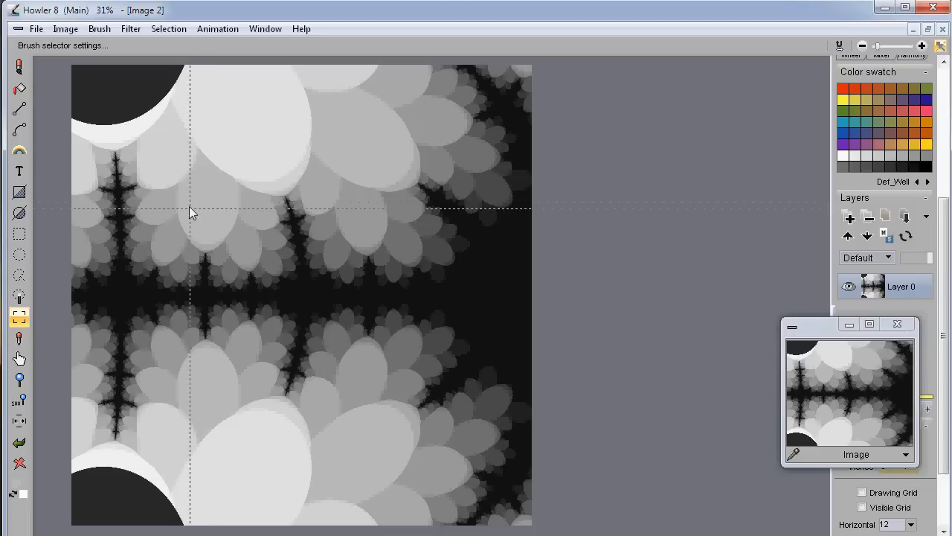
{"action": "left_click_drag", "start_coordinate": [172, 121], "coordinate": [207, 217]}
{"action": "left_click_drag", "start_coordinate": [468, 375], "coordinate": [399, 333]}
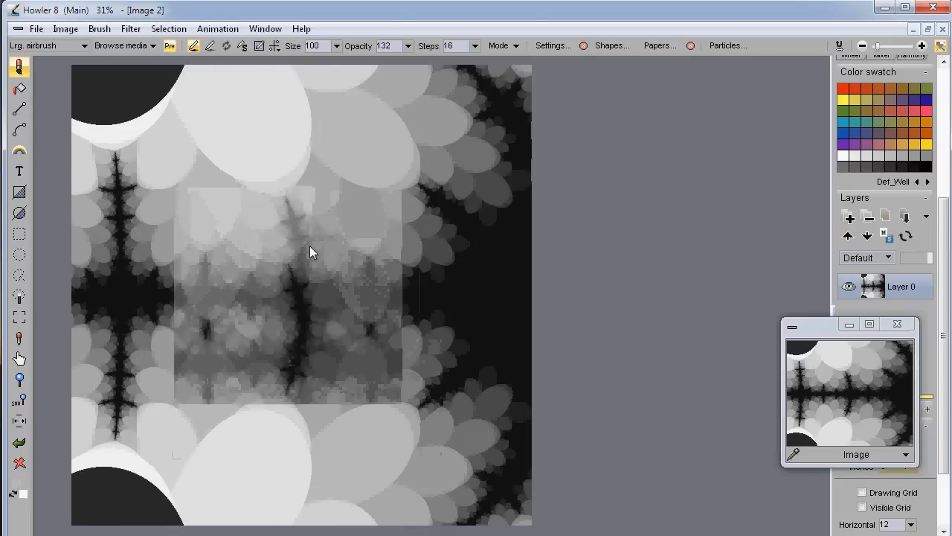
{"action": "left_click", "coordinate": [182, 296]}
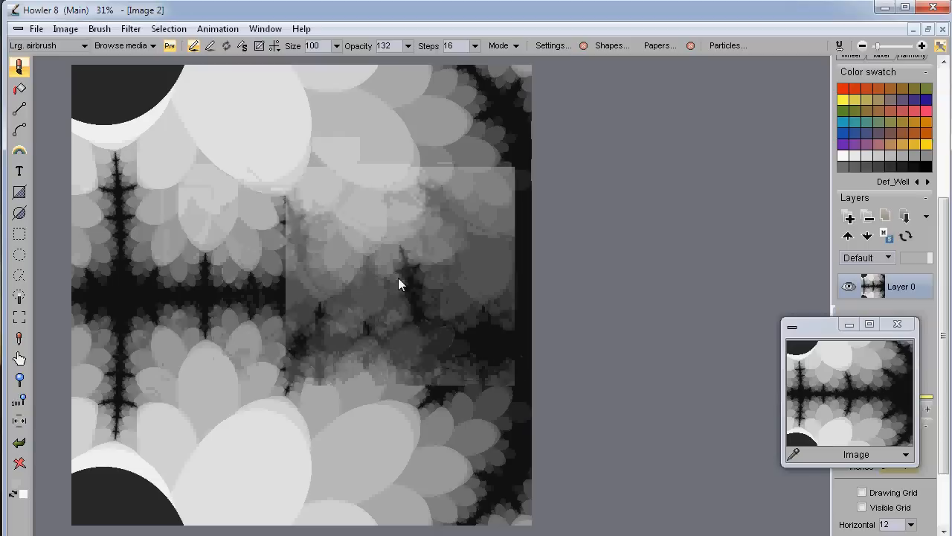
{"action": "left_click", "coordinate": [409, 45]}
{"action": "left_click_drag", "start_coordinate": [370, 64], "coordinate": [407, 66]}
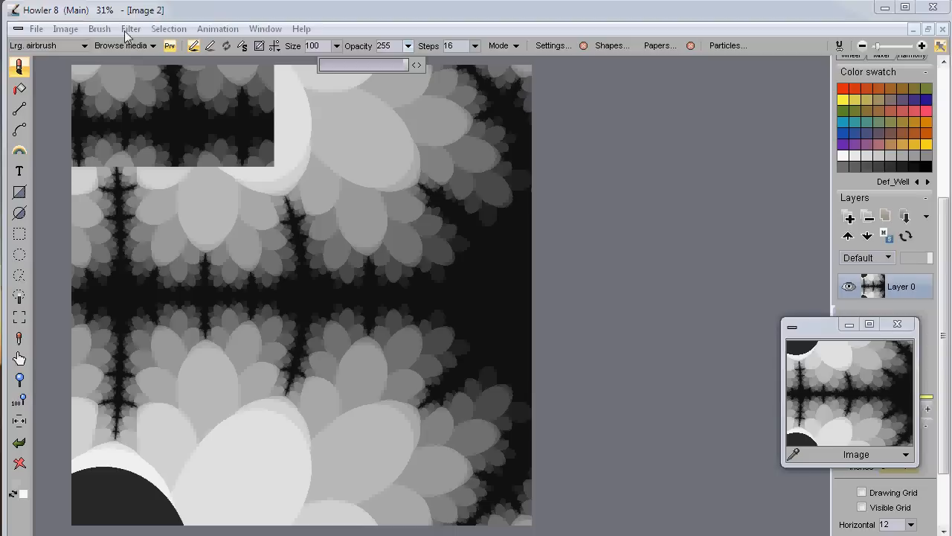
- Open the brush store/manage window and place it in the empty area beside the canvas
{"action": "left_click", "coordinate": [99, 29]}
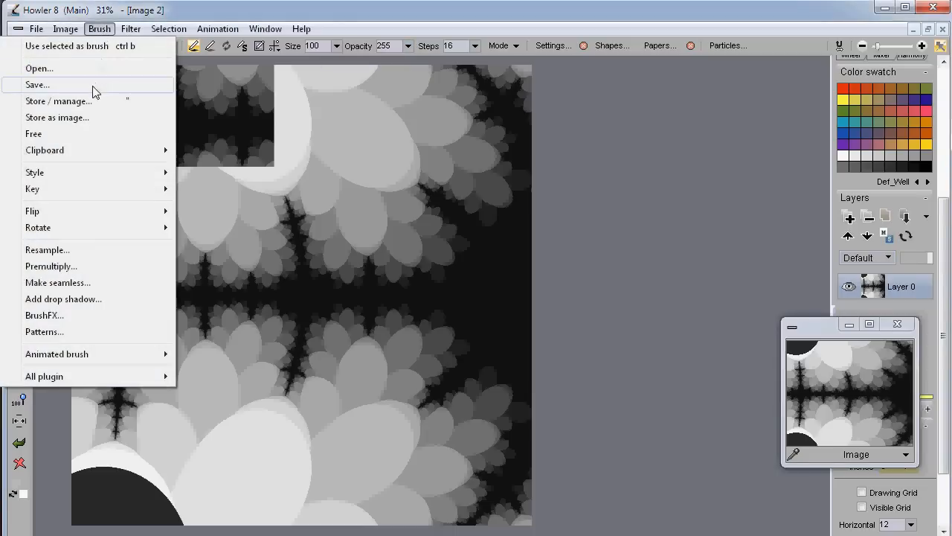
{"action": "left_click", "coordinate": [75, 102]}
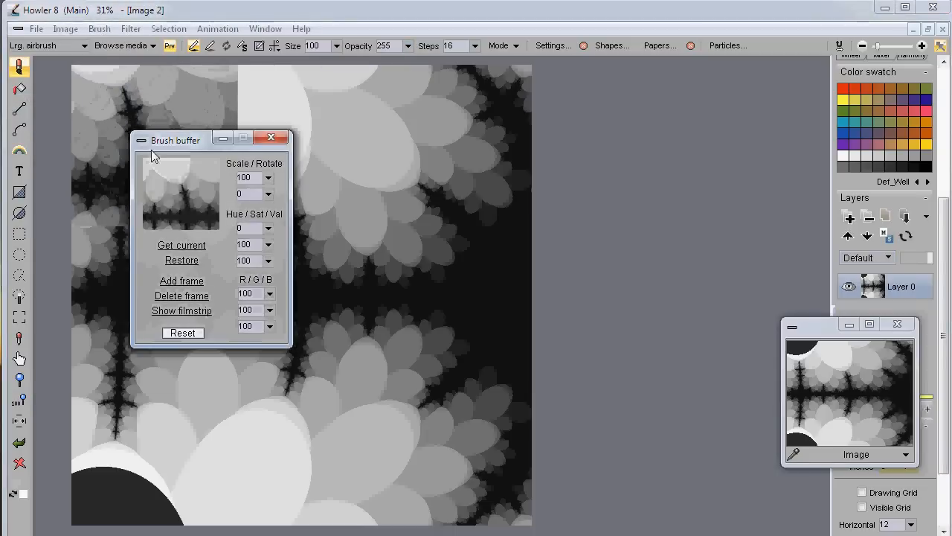
{"action": "mouse_move", "coordinate": [217, 140]}
{"action": "left_mouse_down"}
{"action": "mouse_move", "coordinate": [538, 130]}
{"action": "mouse_move", "coordinate": [752, 95]}
{"action": "left_mouse_up"}
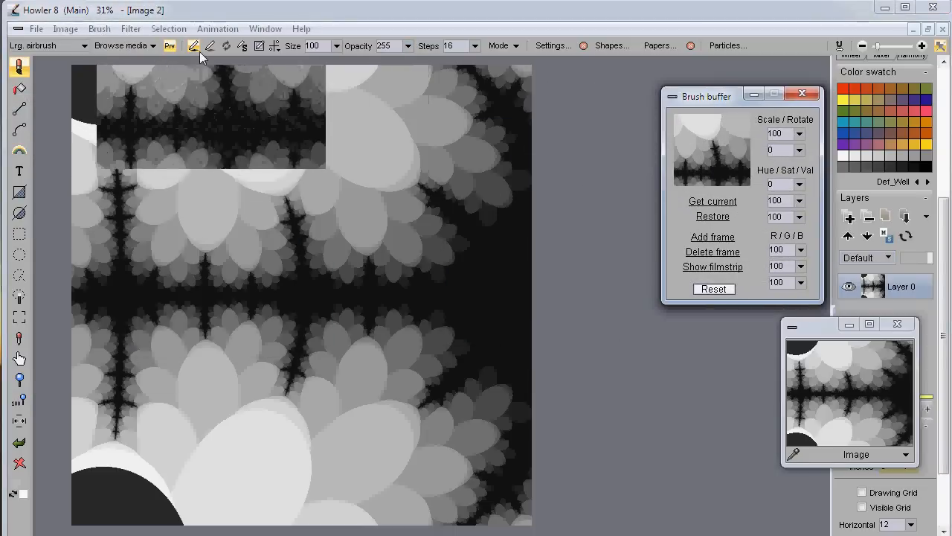
- Store the custom brush as an image, place its thumbnail below the Brush buffer window, and shrink the other thumbnail to match
{"action": "left_click", "coordinate": [101, 30]}
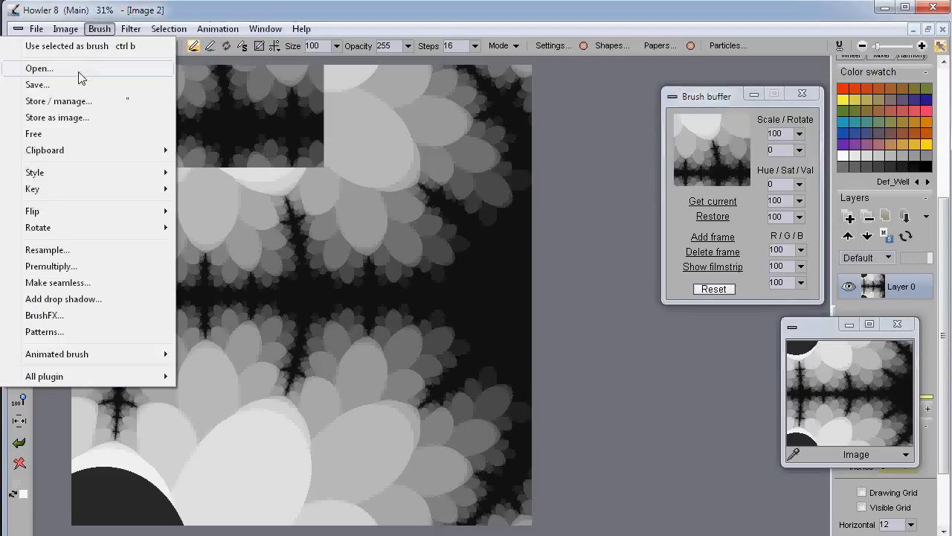
{"action": "left_click", "coordinate": [69, 121]}
{"action": "left_click_drag", "start_coordinate": [172, 164], "coordinate": [686, 333]}
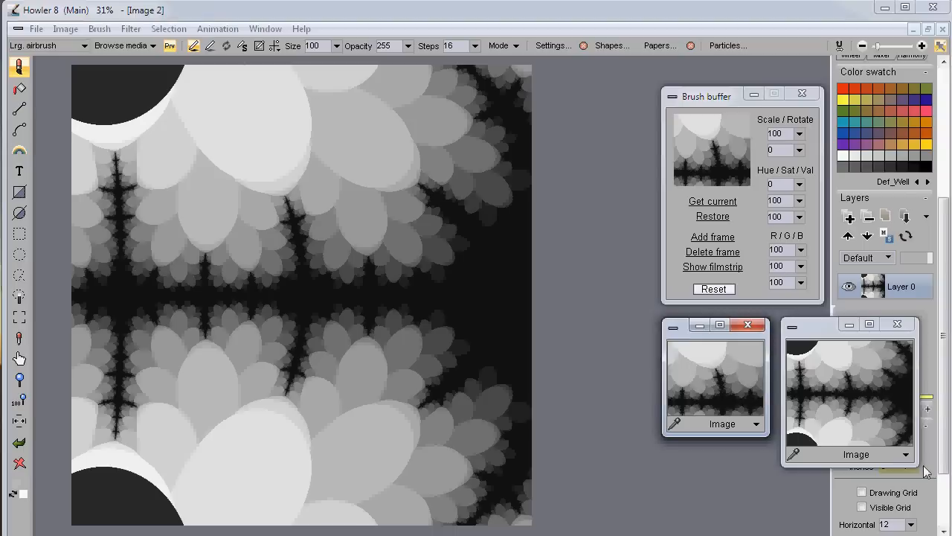
{"action": "left_click_drag", "start_coordinate": [917, 470], "coordinate": [884, 436]}
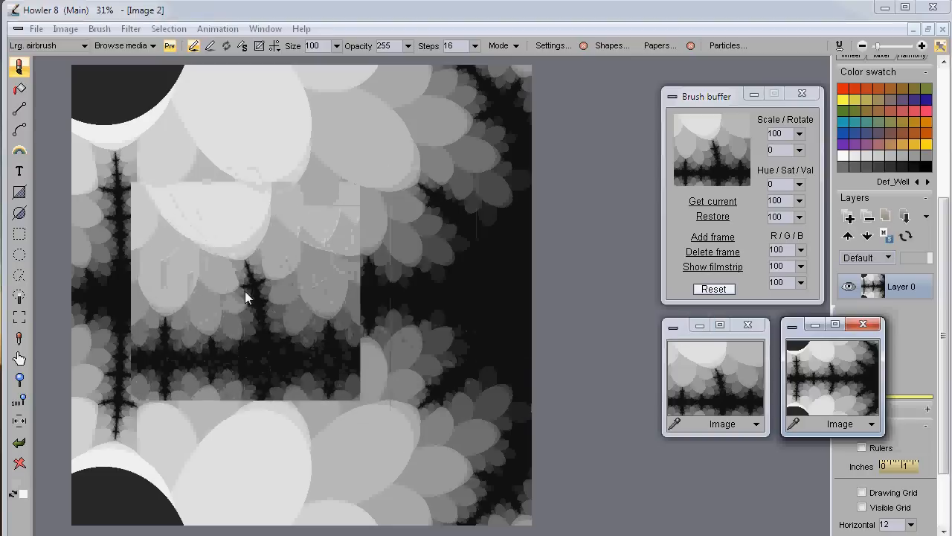
- Point out the two stored thumbnails and capture a taller area from the middle of the fractal as a new brush
{"action": "left_click", "coordinate": [716, 365]}
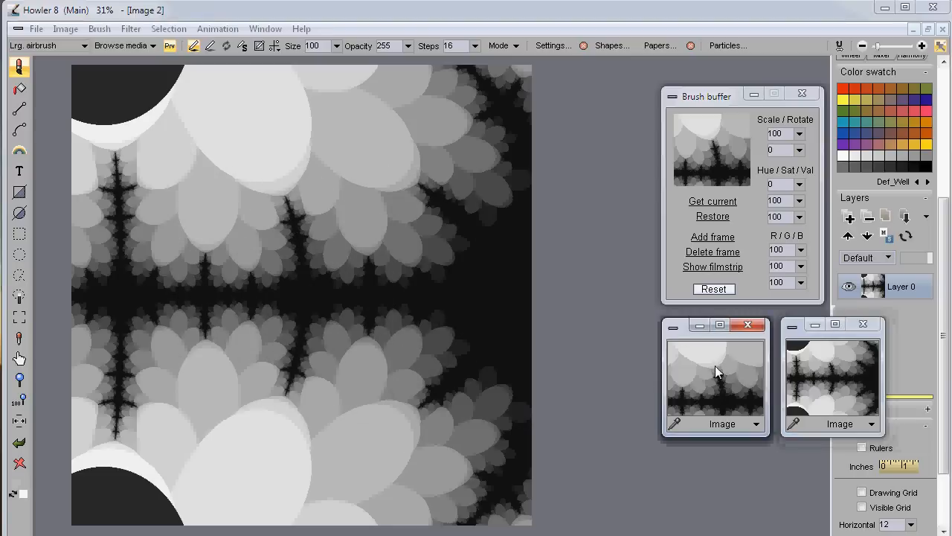
{"action": "left_click", "coordinate": [819, 384]}
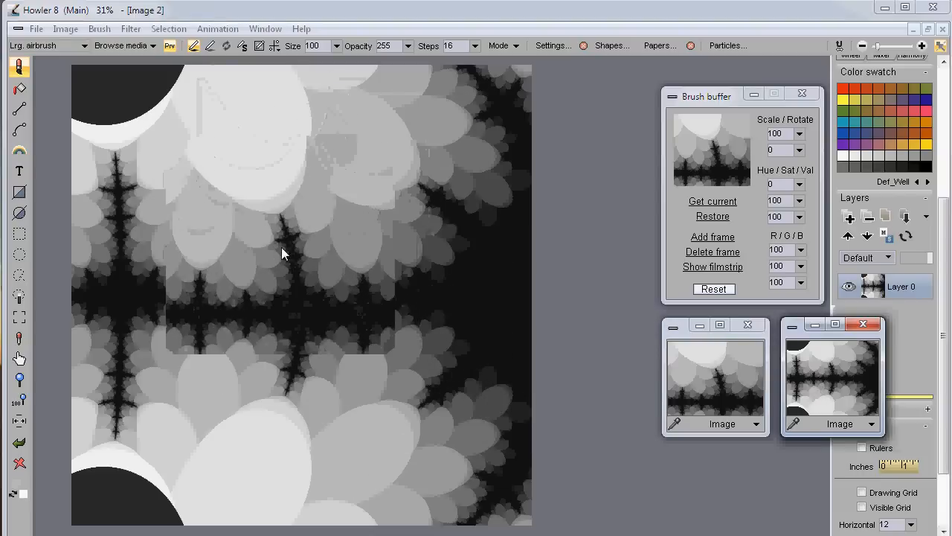
{"action": "left_click", "coordinate": [20, 320]}
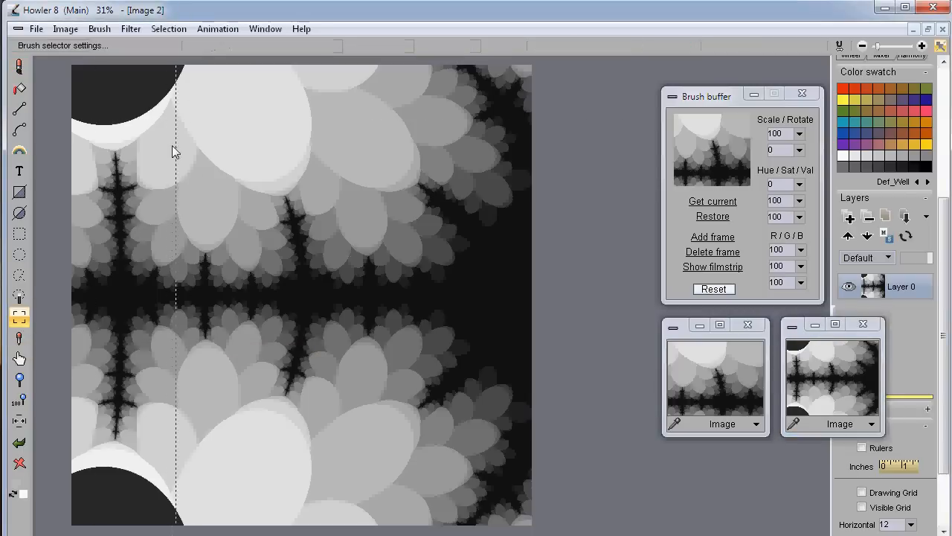
{"action": "left_click_drag", "start_coordinate": [390, 499], "coordinate": [393, 491]}
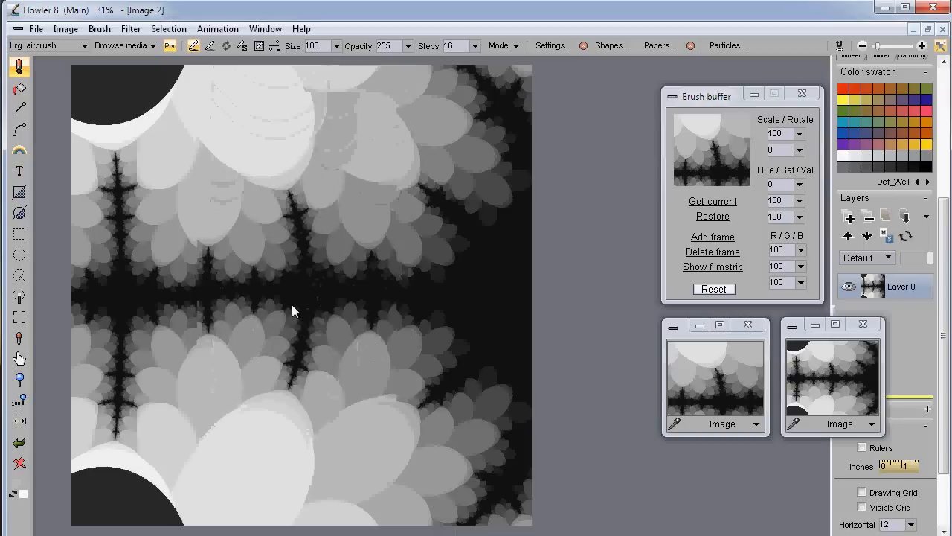
- In the brush selector key settings, key out the light petals as transparent, raising High pass and keeping Low clip at its minimum
{"action": "right_click", "coordinate": [20, 319]}
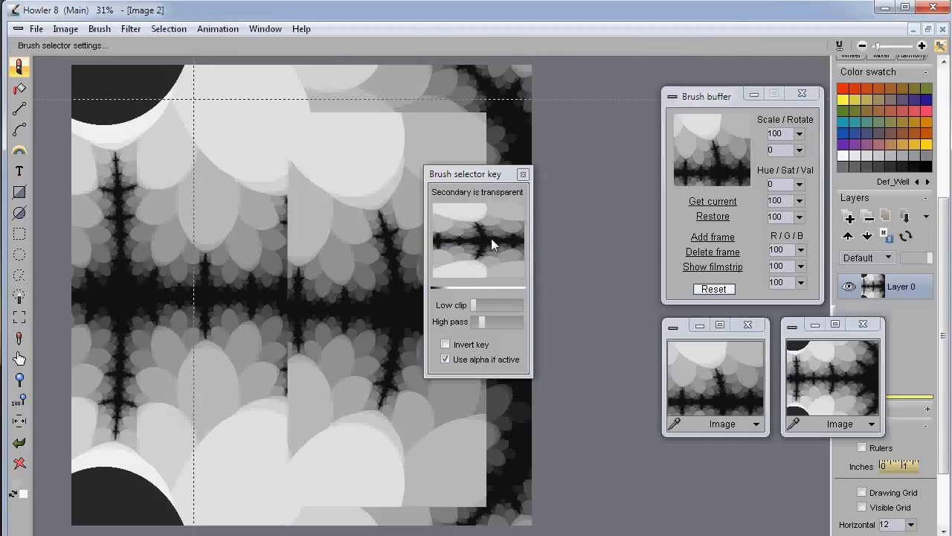
{"action": "mouse_move", "coordinate": [453, 213]}
{"action": "left_mouse_down"}
{"action": "mouse_move", "coordinate": [511, 210]}
{"action": "mouse_move", "coordinate": [512, 232]}
{"action": "mouse_move", "coordinate": [469, 249]}
{"action": "mouse_move", "coordinate": [461, 277]}
{"action": "mouse_move", "coordinate": [512, 267]}
{"action": "mouse_move", "coordinate": [460, 272]}
{"action": "mouse_move", "coordinate": [466, 206]}
{"action": "mouse_move", "coordinate": [465, 216]}
{"action": "mouse_move", "coordinate": [489, 216]}
{"action": "mouse_move", "coordinate": [491, 231]}
{"action": "mouse_move", "coordinate": [467, 213]}
{"action": "left_mouse_up"}
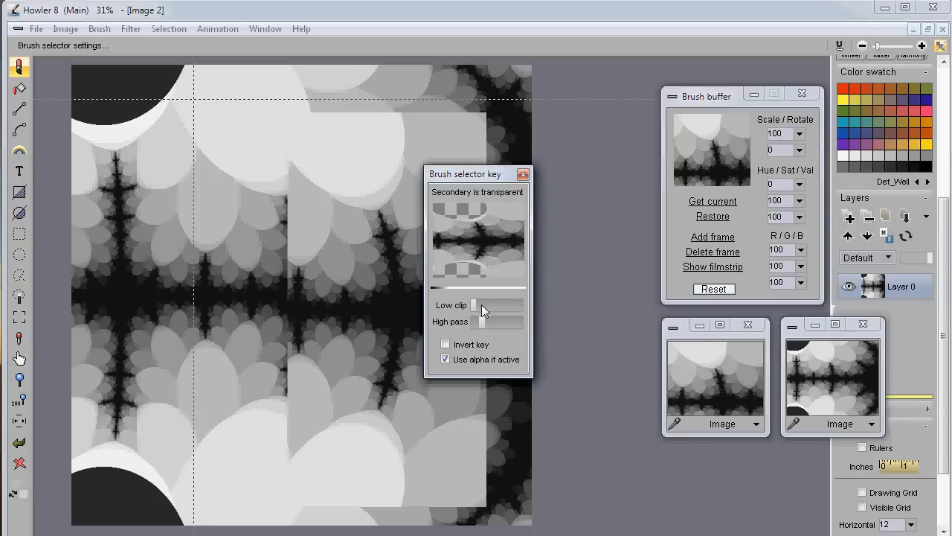
{"action": "mouse_move", "coordinate": [483, 322]}
{"action": "left_mouse_down"}
{"action": "mouse_move", "coordinate": [489, 324]}
{"action": "mouse_move", "coordinate": [495, 306]}
{"action": "mouse_move", "coordinate": [512, 306]}
{"action": "left_mouse_up"}
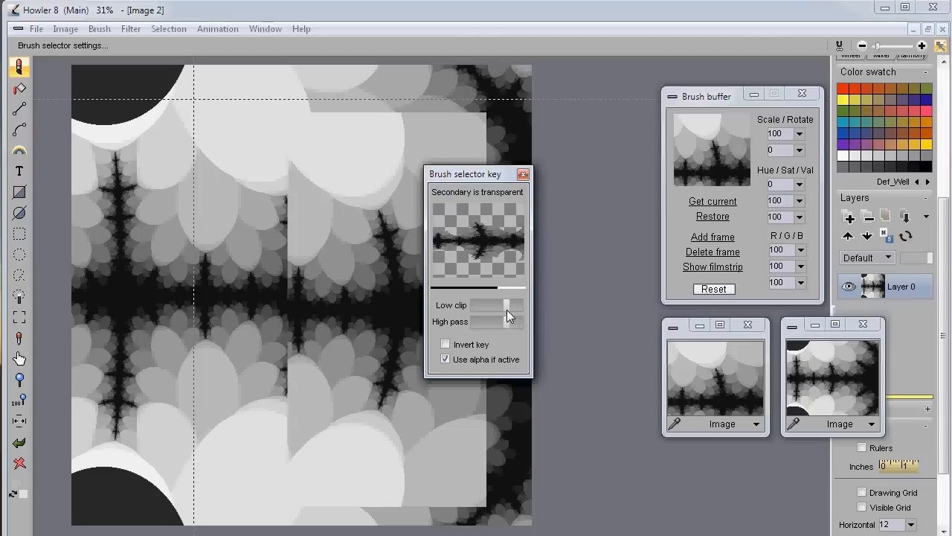
{"action": "left_click", "coordinate": [485, 306]}
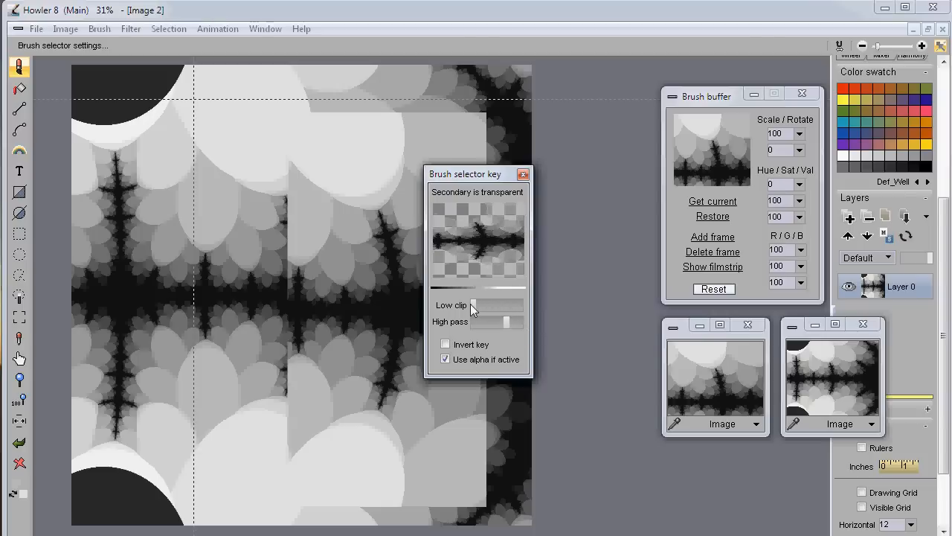
- Raise the brush key's Low clip to about its midpoint and sample the dark branches and the light petals as key colours
{"action": "left_click", "coordinate": [494, 305]}
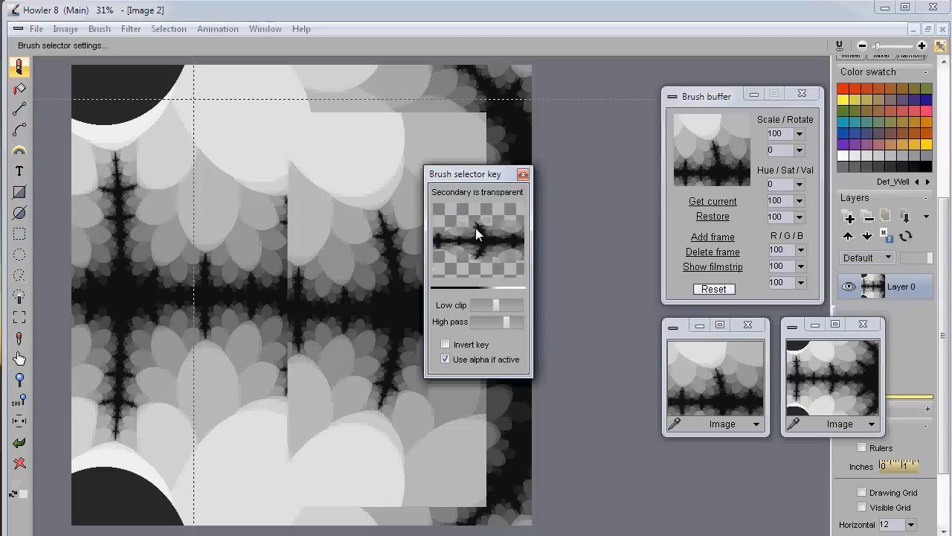
{"action": "left_click", "coordinate": [477, 234]}
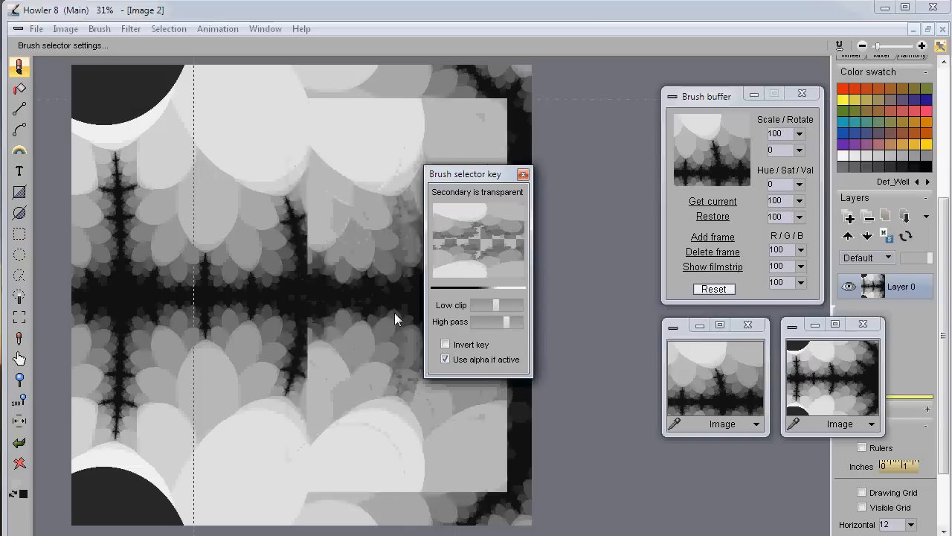
{"action": "left_click", "coordinate": [466, 218]}
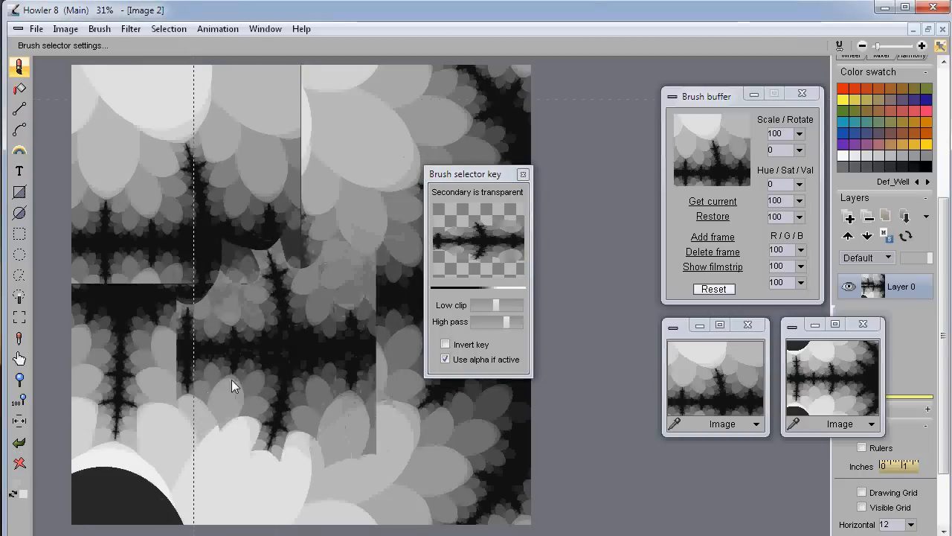
- Switch to the white swap image and sample different petal and branch tones as the brush's transparent key colour
{"action": "key", "text": "j"}
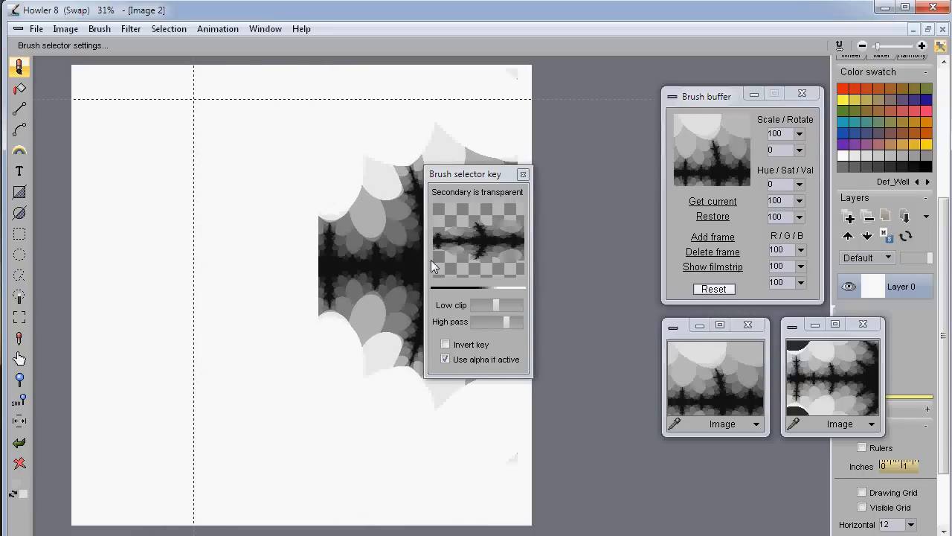
{"action": "left_click", "coordinate": [498, 212]}
{"action": "mouse_move", "coordinate": [502, 228]}
{"action": "left_mouse_down"}
{"action": "mouse_move", "coordinate": [509, 252]}
{"action": "mouse_move", "coordinate": [486, 245]}
{"action": "left_mouse_up"}
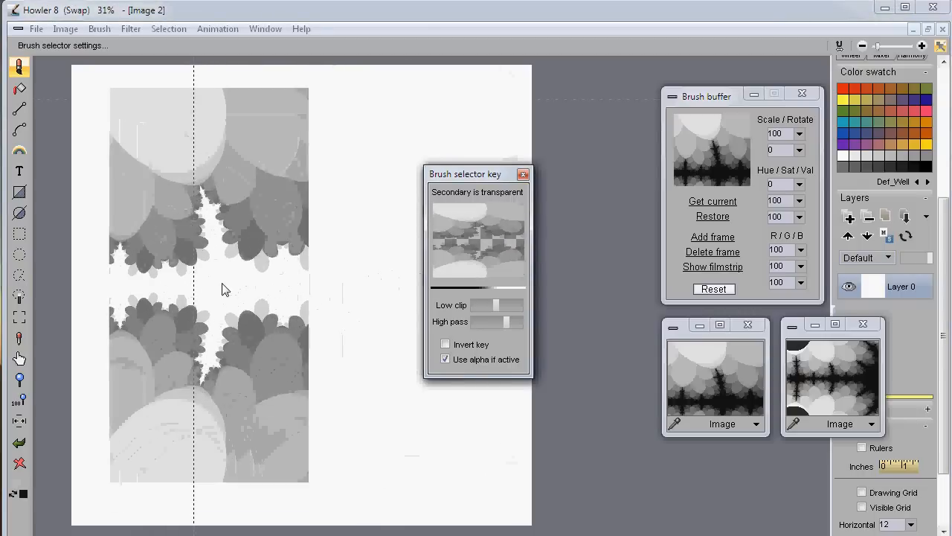
{"action": "left_click", "coordinate": [480, 241]}
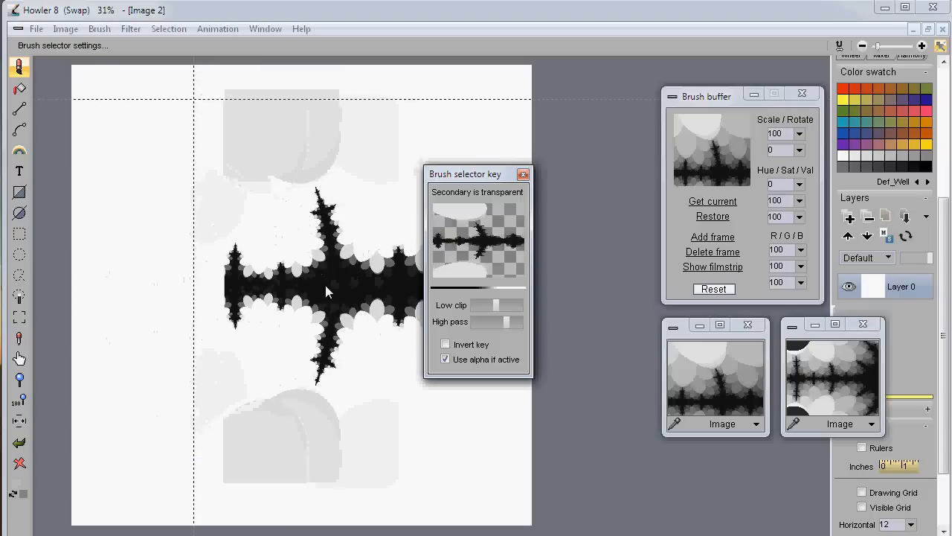
{"action": "left_click", "coordinate": [466, 216]}
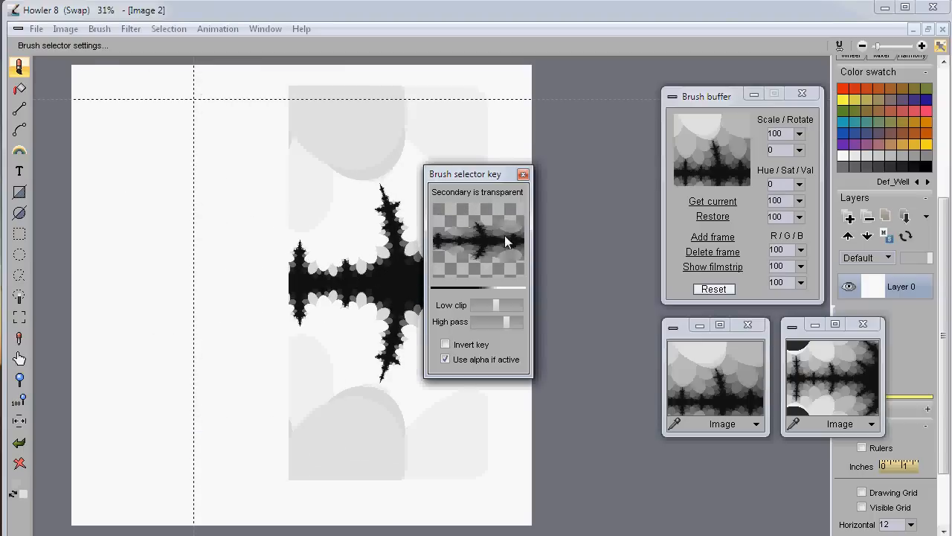
- Lower the brush key's Low clip slightly, raise High pass close to its maximum, and toggle Invert key on and off
{"action": "mouse_move", "coordinate": [502, 303]}
{"action": "left_mouse_down"}
{"action": "mouse_move", "coordinate": [512, 302]}
{"action": "mouse_move", "coordinate": [493, 305]}
{"action": "mouse_move", "coordinate": [514, 320]}
{"action": "mouse_move", "coordinate": [497, 305]}
{"action": "left_mouse_up"}
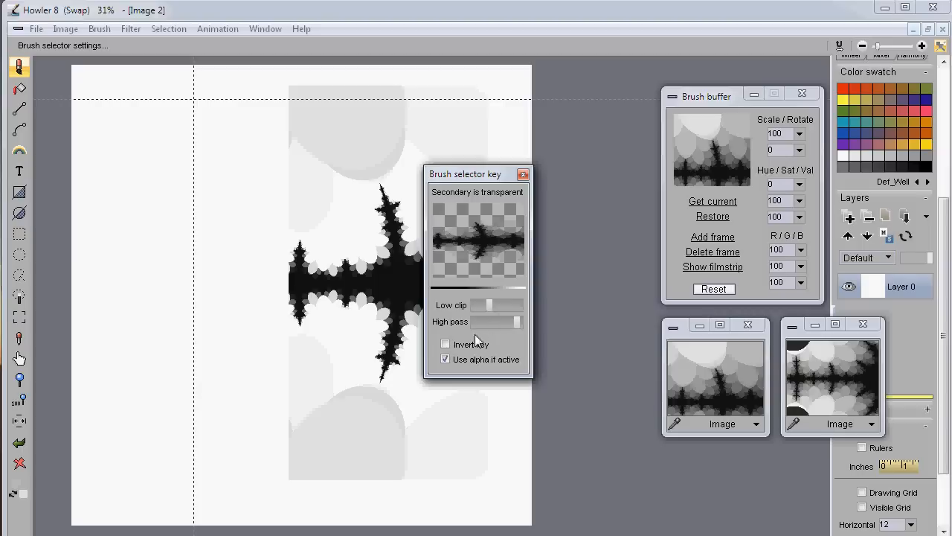
{"action": "left_click", "coordinate": [446, 345]}
{"action": "left_click", "coordinate": [446, 345]}
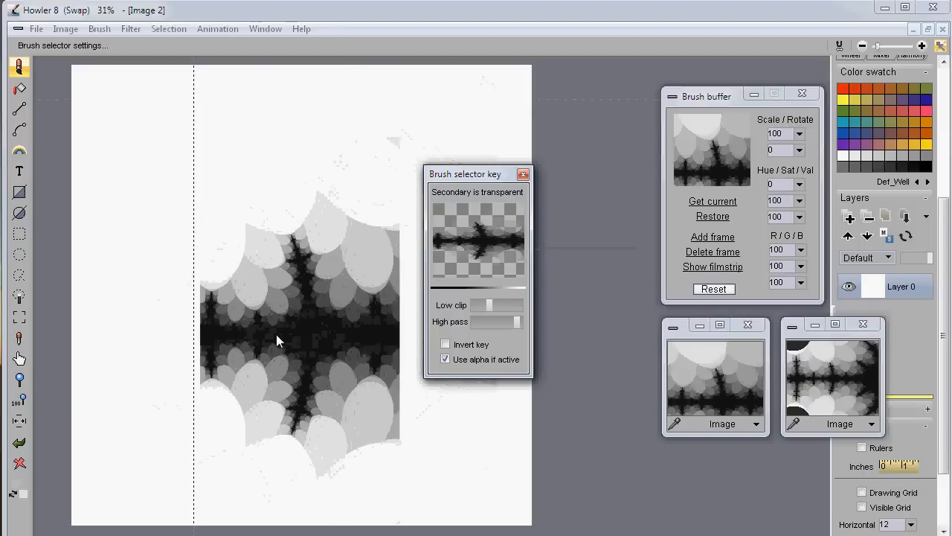
- Stamp the keyed fractal brush near the middle of the white canvas and paint over the stray grey marks with white
{"action": "left_click", "coordinate": [283, 291]}
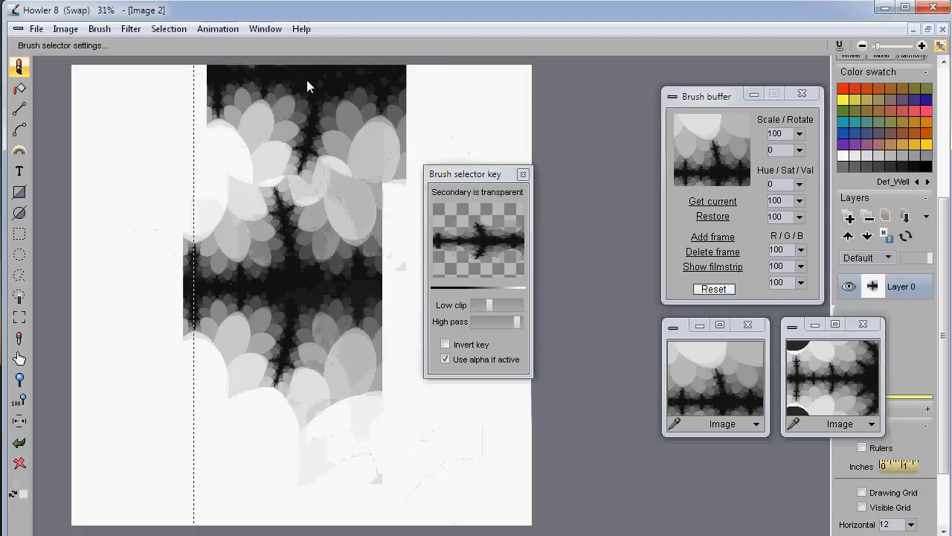
{"action": "left_click", "coordinate": [21, 72]}
{"action": "mouse_move", "coordinate": [45, 79]}
{"action": "left_click", "coordinate": [203, 128]}
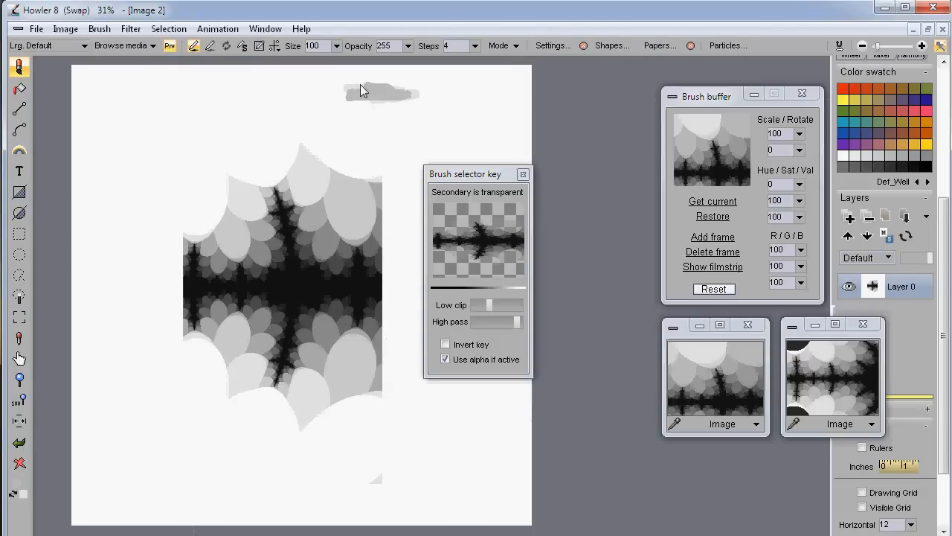
{"action": "left_click", "coordinate": [23, 494]}
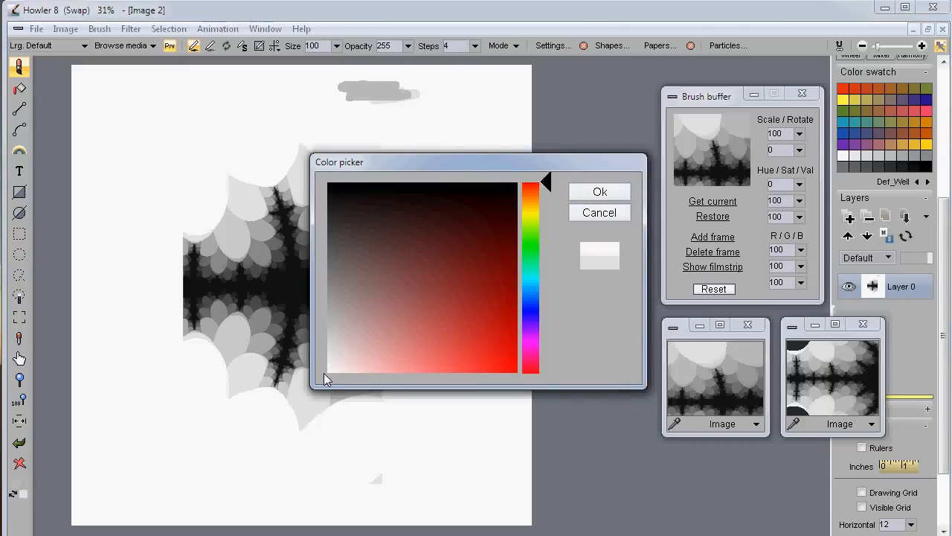
{"action": "left_click", "coordinate": [610, 197]}
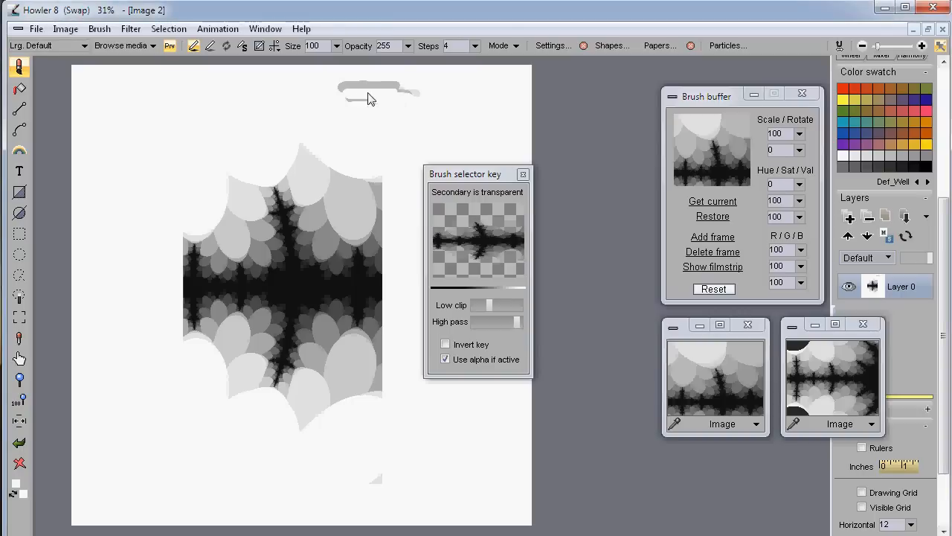
- Select the white background around the stamped fractal with the Magic wand at tolerance 0
{"action": "left_click", "coordinate": [18, 198]}
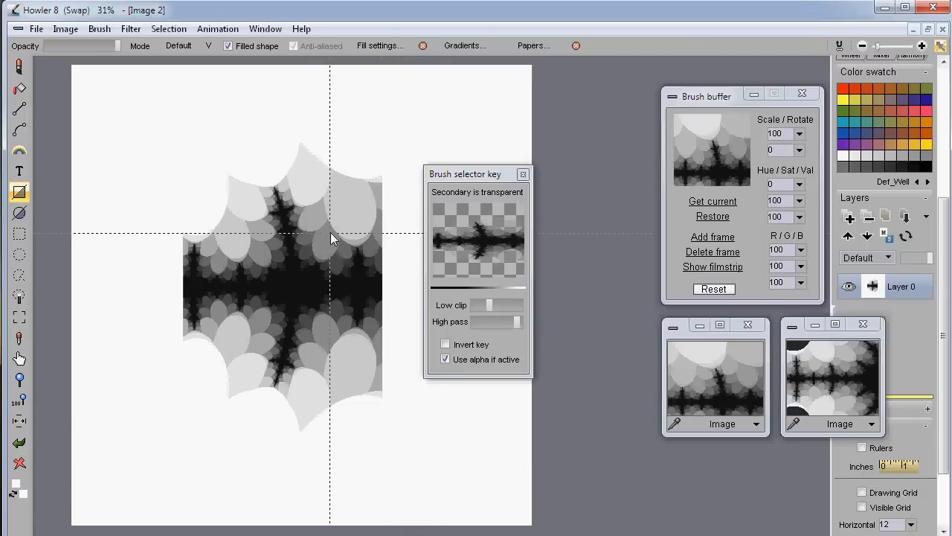
{"action": "left_click", "coordinate": [19, 296]}
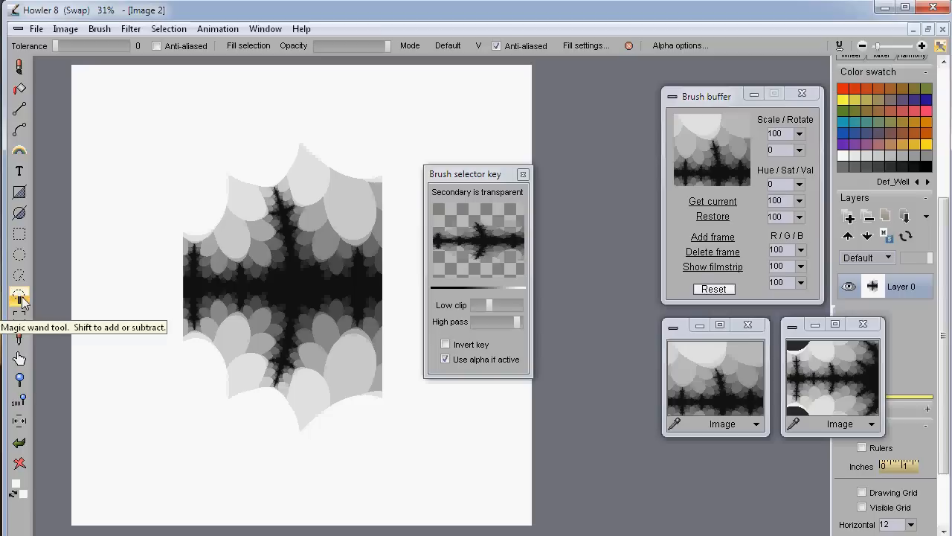
{"action": "left_click", "coordinate": [153, 261]}
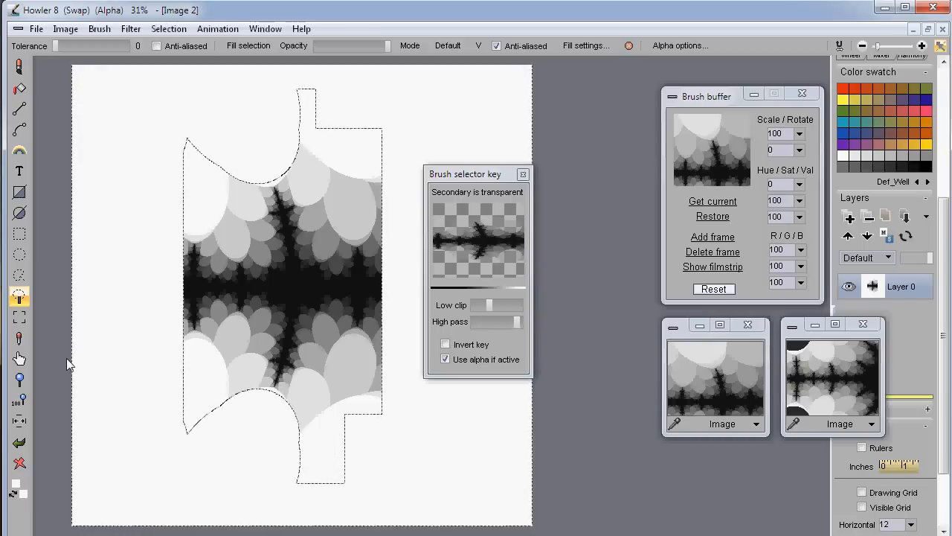
- Draw an elliptical selection around the centre of the stamped fractal and use it as the custom brush
{"action": "left_click", "coordinate": [19, 255]}
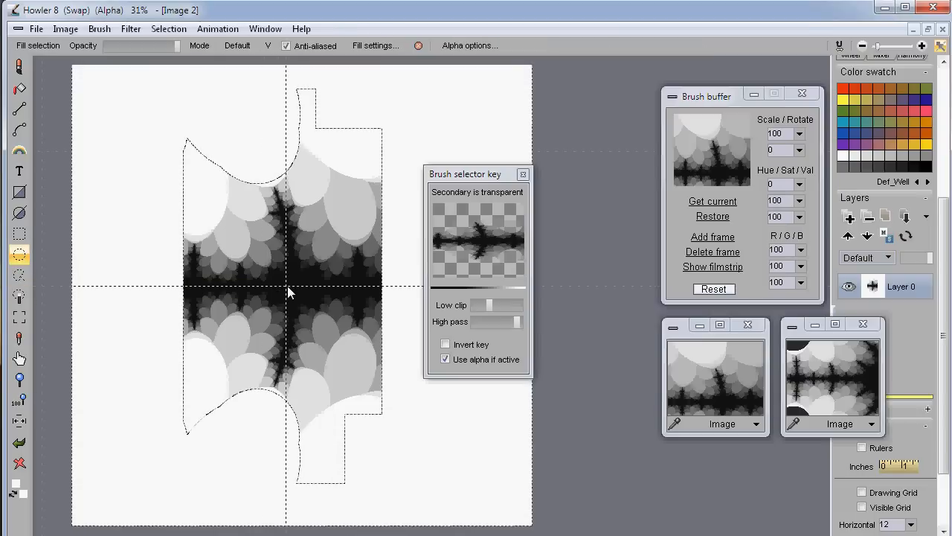
{"action": "left_click_drag", "start_coordinate": [283, 285], "coordinate": [292, 268]}
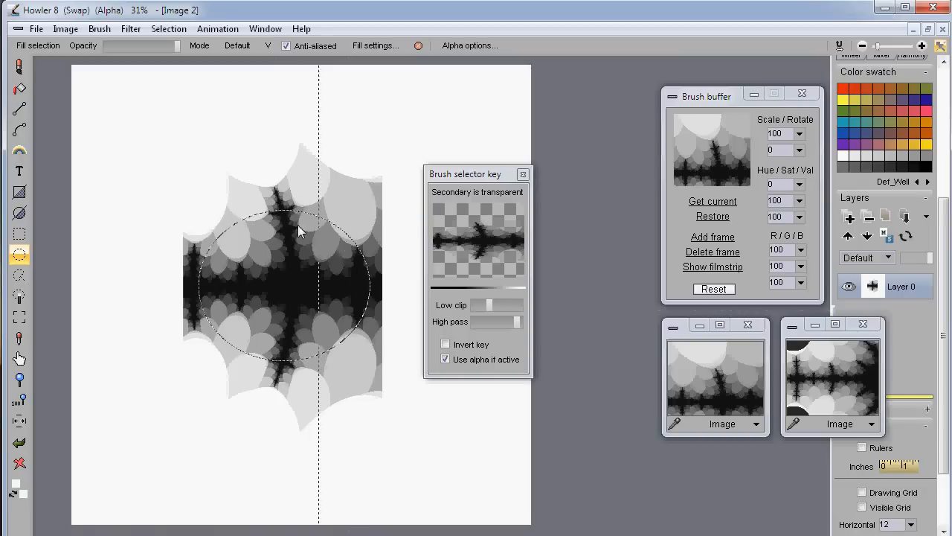
{"action": "left_click", "coordinate": [99, 30]}
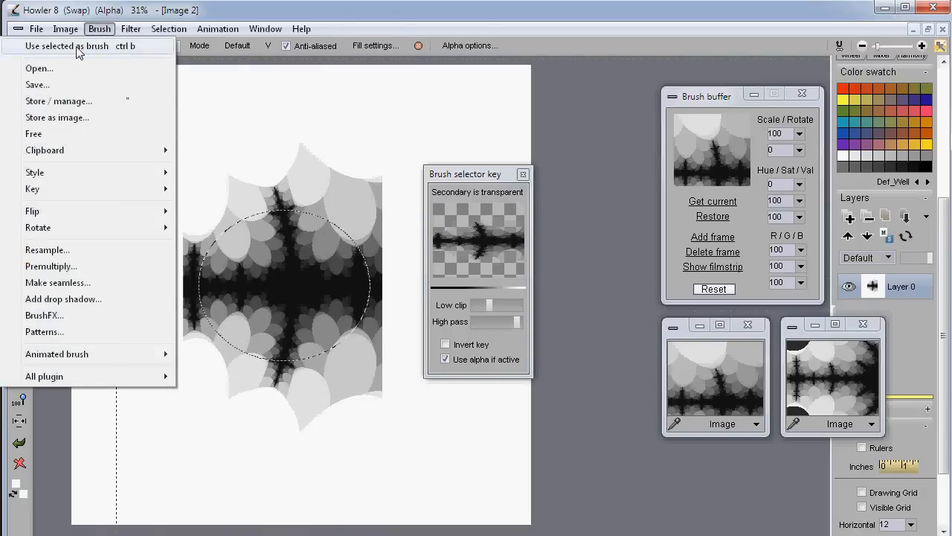
{"action": "left_click", "coordinate": [78, 47]}
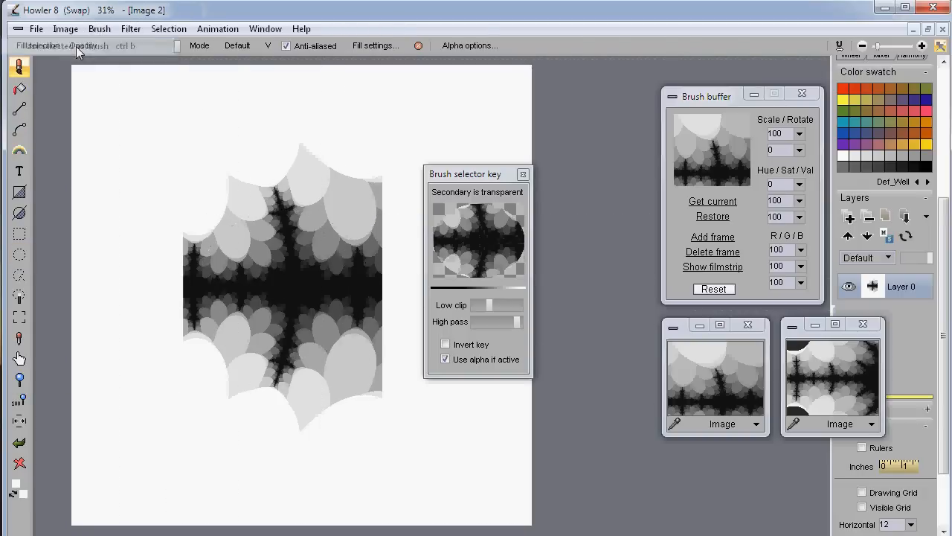
- Stamp the oval fractal brush in several places and paint a long winding stroke across the canvas
{"action": "left_click", "coordinate": [234, 368]}
{"action": "left_click", "coordinate": [244, 223]}
{"action": "left_click", "coordinate": [260, 179]}
{"action": "left_click", "coordinate": [332, 282]}
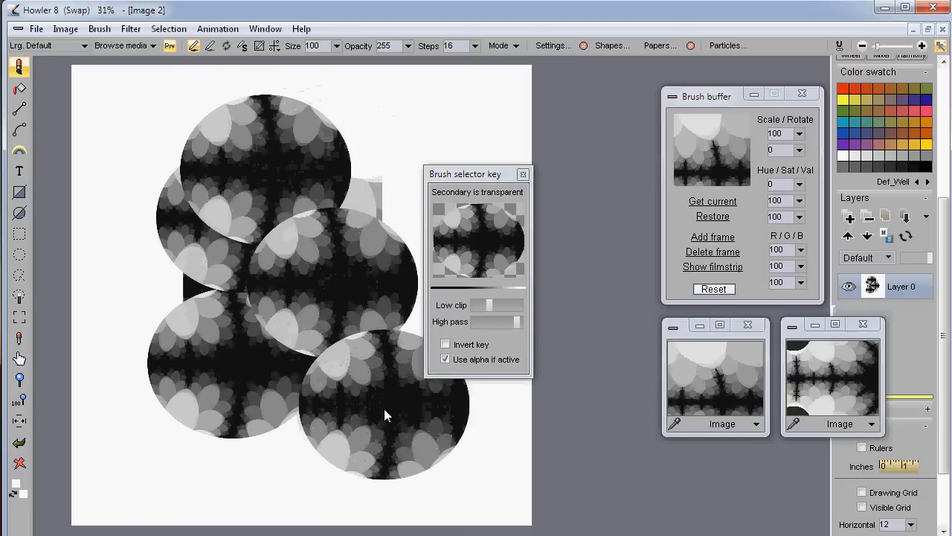
{"action": "left_click", "coordinate": [394, 425]}
{"action": "mouse_move", "coordinate": [375, 129]}
{"action": "left_mouse_down"}
{"action": "mouse_move", "coordinate": [400, 344]}
{"action": "mouse_move", "coordinate": [242, 334]}
{"action": "mouse_move", "coordinate": [149, 224]}
{"action": "mouse_move", "coordinate": [282, 489]}
{"action": "mouse_move", "coordinate": [196, 303]}
{"action": "left_mouse_up"}
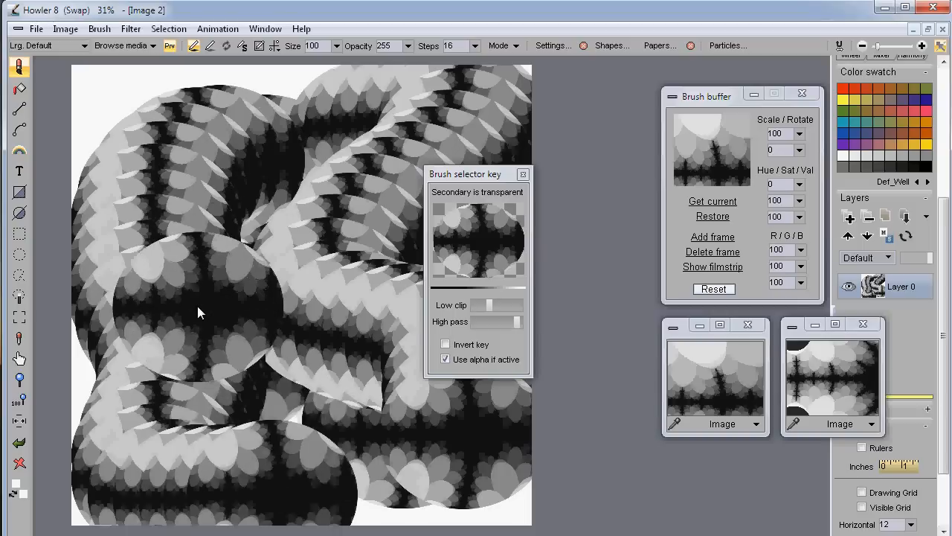
- Clear the canvas and stamp the oval fractal brush on the blank white image
{"action": "left_click", "coordinate": [19, 462]}
{"action": "left_click", "coordinate": [277, 300]}
{"action": "left_click", "coordinate": [277, 294]}
{"action": "left_click", "coordinate": [359, 444]}
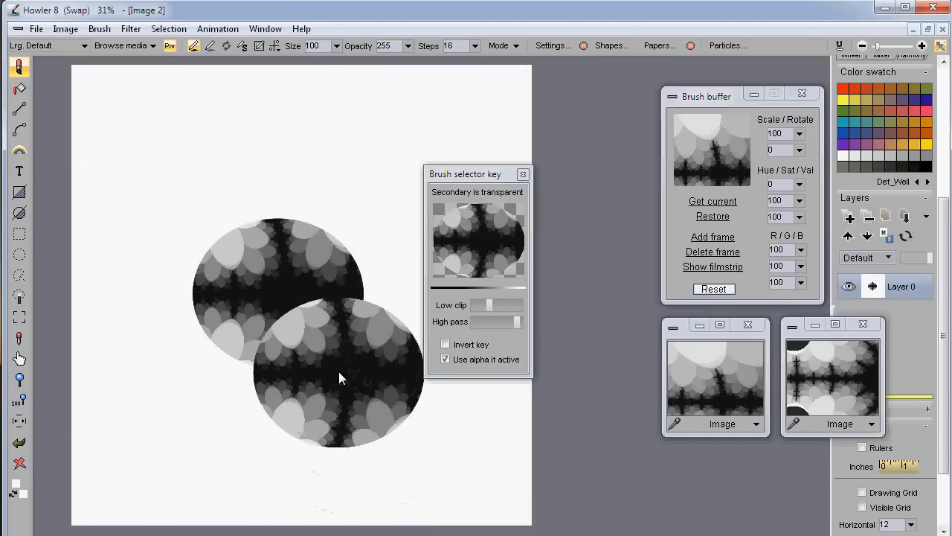
- Undo back to the stamped fractal with its elliptical selection and switch to the Single pixel brush
{"action": "key", "text": "ctrl+z"}
{"action": "key", "text": "ctrl+z"}
{"action": "key", "text": "ctrl+z"}
{"action": "key", "text": "ctrl+z"}
{"action": "key", "text": "ctrl+z"}
{"action": "key", "text": "ctrl+z"}
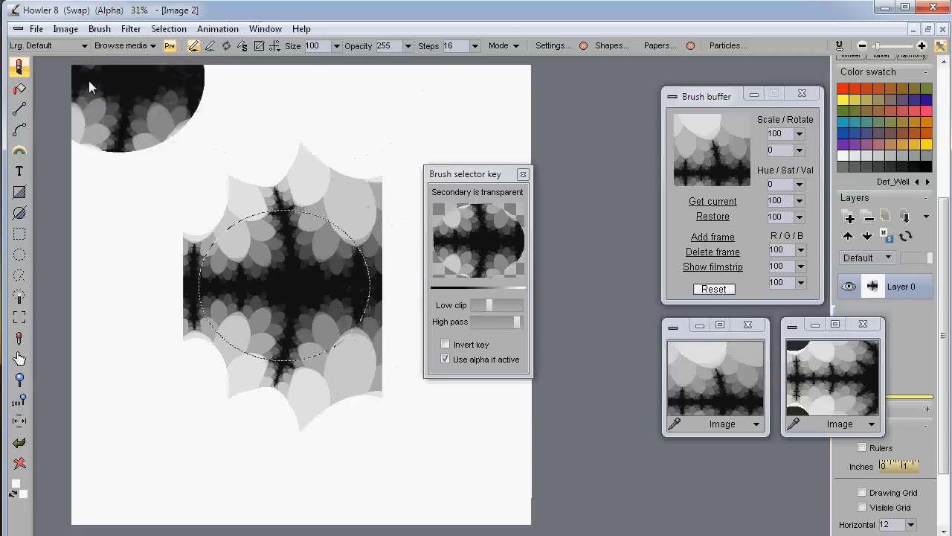
{"action": "left_click", "coordinate": [17, 67]}
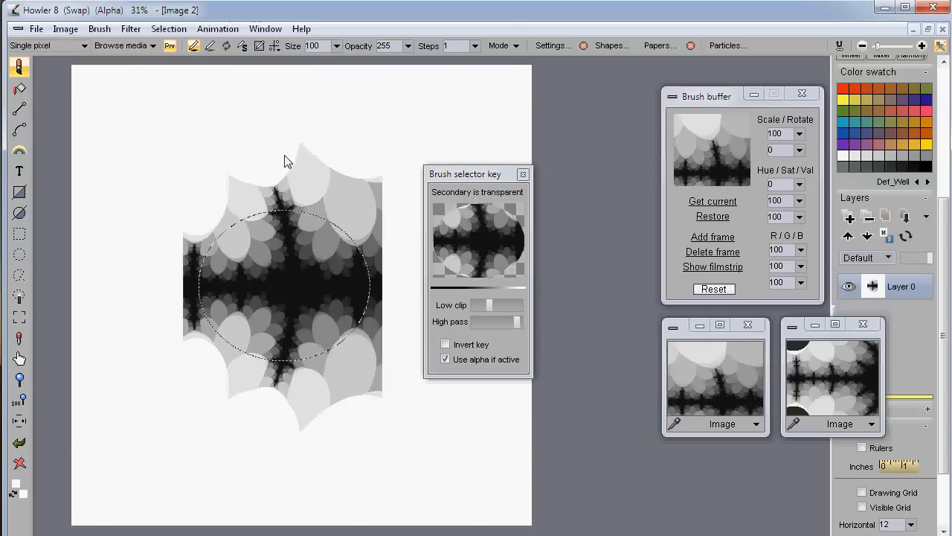
{"action": "left_click", "coordinate": [164, 29]}
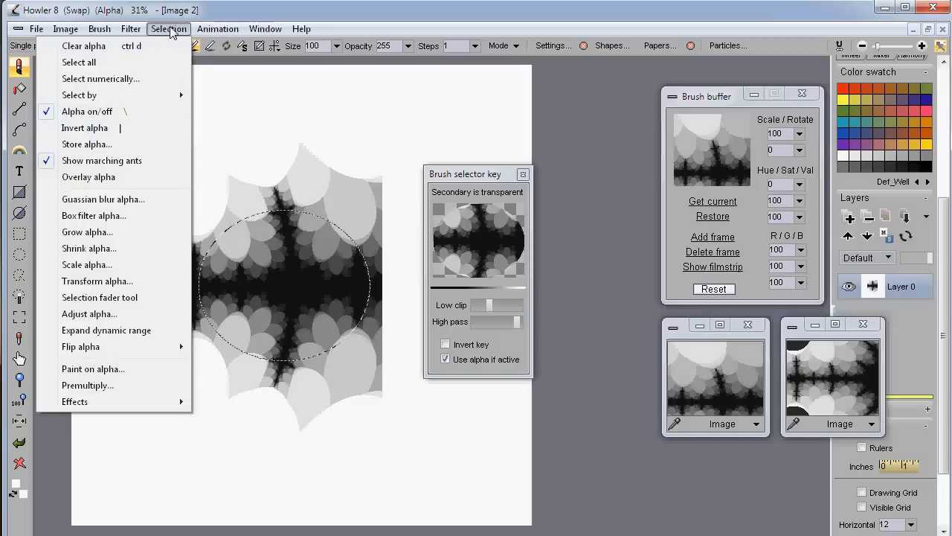
{"action": "mouse_move", "coordinate": [64, 28]}
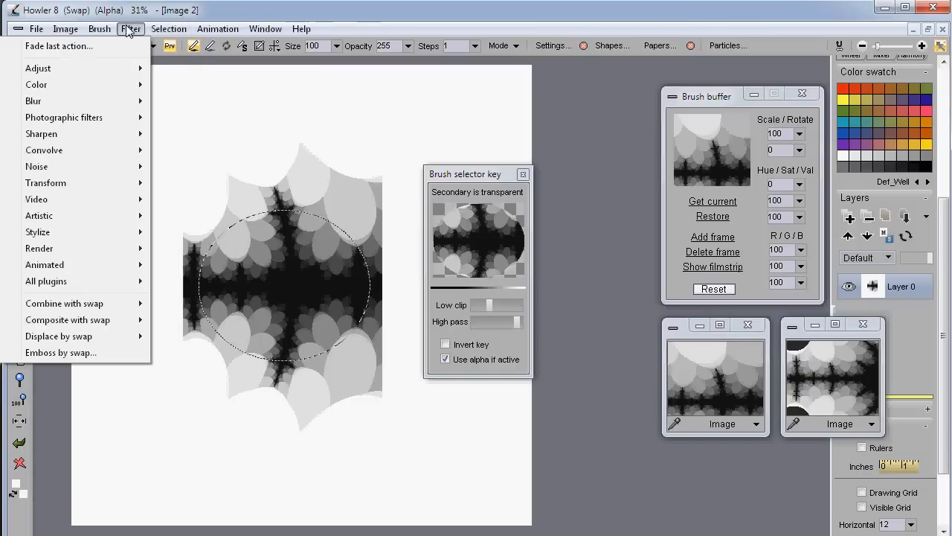
{"action": "mouse_move", "coordinate": [99, 30]}
{"action": "mouse_move", "coordinate": [131, 30]}
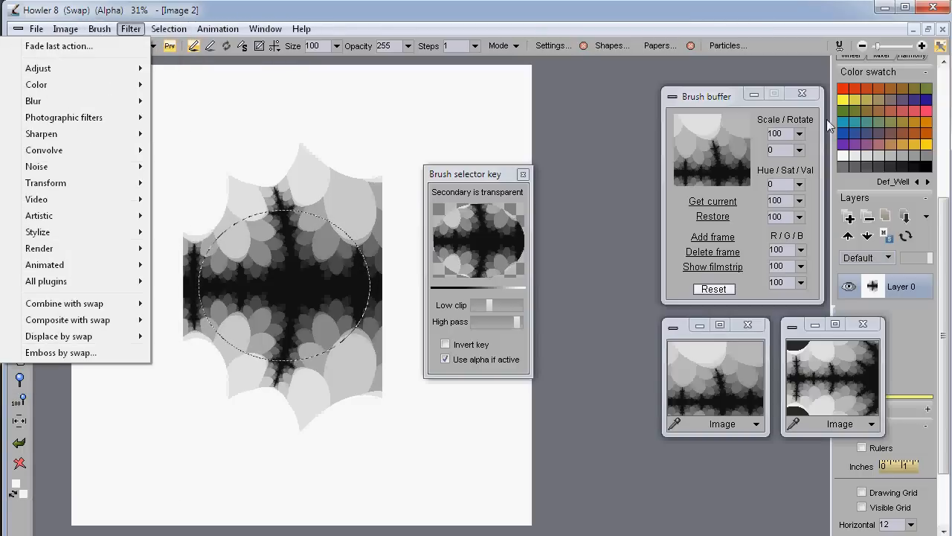
- Move the Brush buffer window slightly away from the stored thumbnails and close the Brush selector key settings
{"action": "mouse_move", "coordinate": [714, 103]}
{"action": "left_mouse_down"}
{"action": "mouse_move", "coordinate": [664, 86]}
{"action": "mouse_move", "coordinate": [699, 87]}
{"action": "left_mouse_up"}
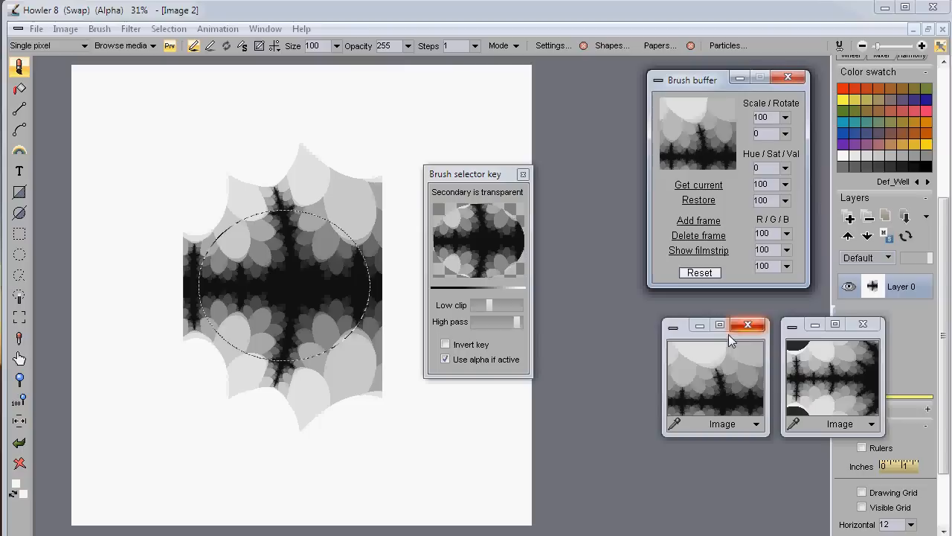
{"action": "left_click", "coordinate": [687, 343]}
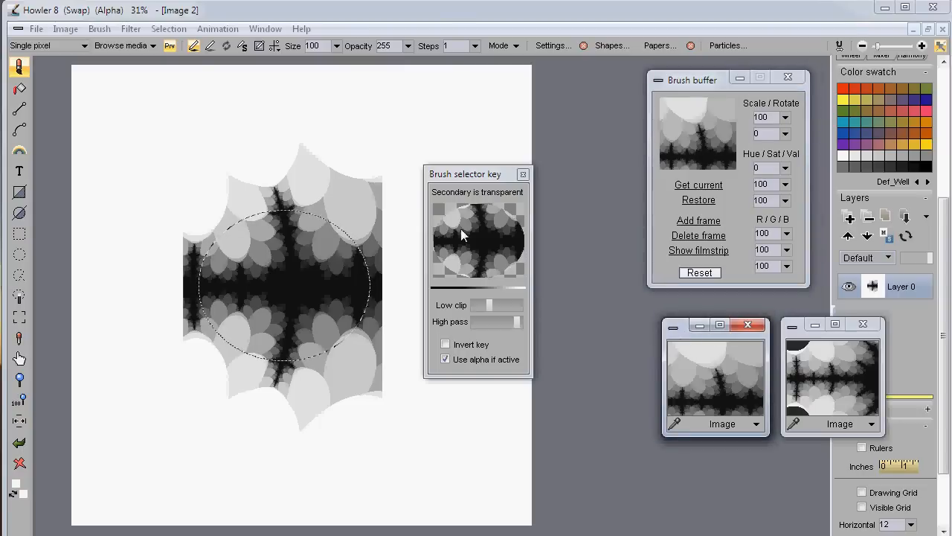
{"action": "left_click", "coordinate": [524, 174]}
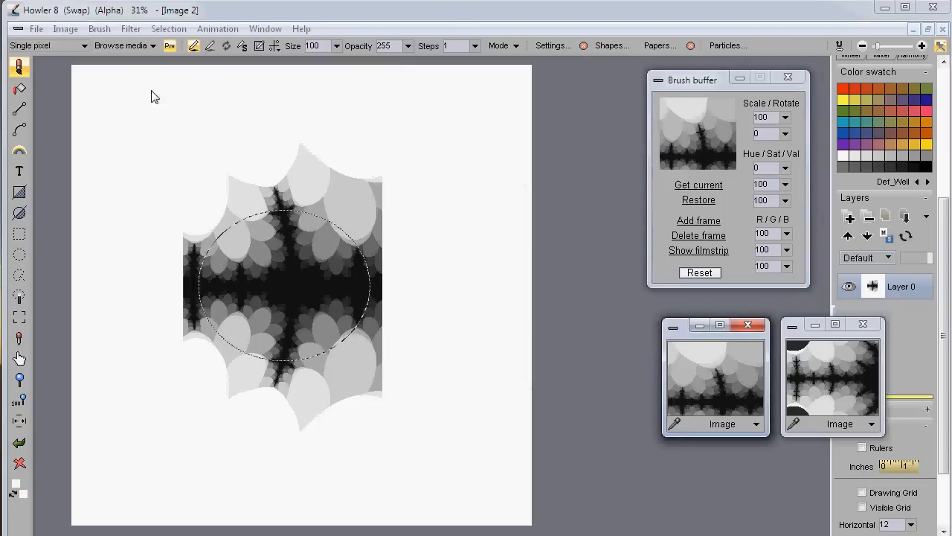
- Store the elliptical selection's alpha, place the Alpha buffer window beside the Brush buffer, and make it taller
{"action": "left_click", "coordinate": [169, 29]}
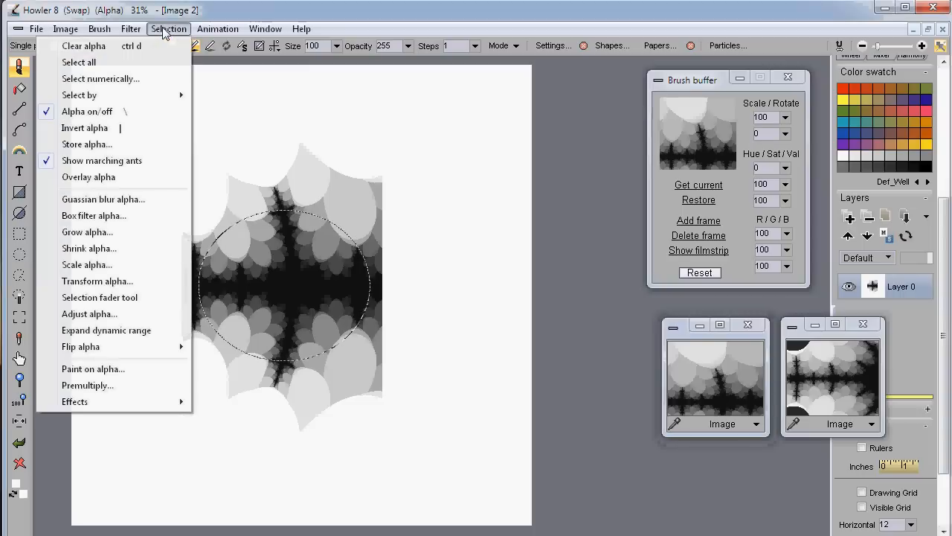
{"action": "left_click", "coordinate": [89, 147]}
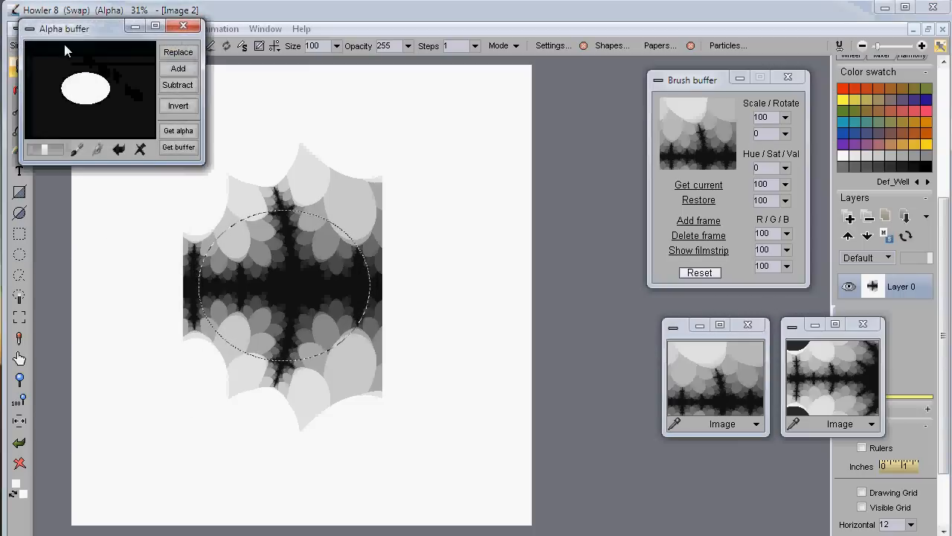
{"action": "left_click_drag", "start_coordinate": [88, 23], "coordinate": [512, 71]}
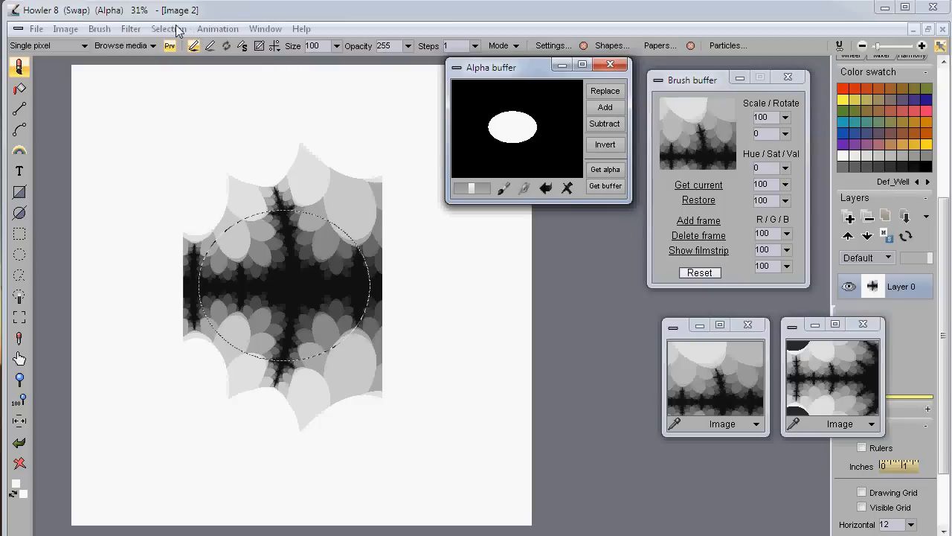
{"action": "left_click_drag", "start_coordinate": [629, 203], "coordinate": [636, 252]}
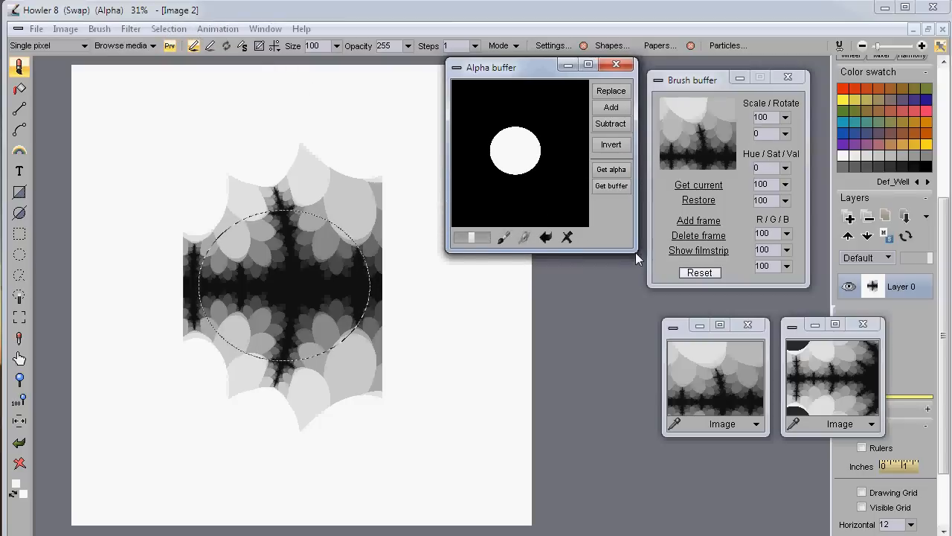
- Shrink the alpha of the elliptical selection on the stamped fractal using the Shrink alpha slider
{"action": "left_click", "coordinate": [168, 29]}
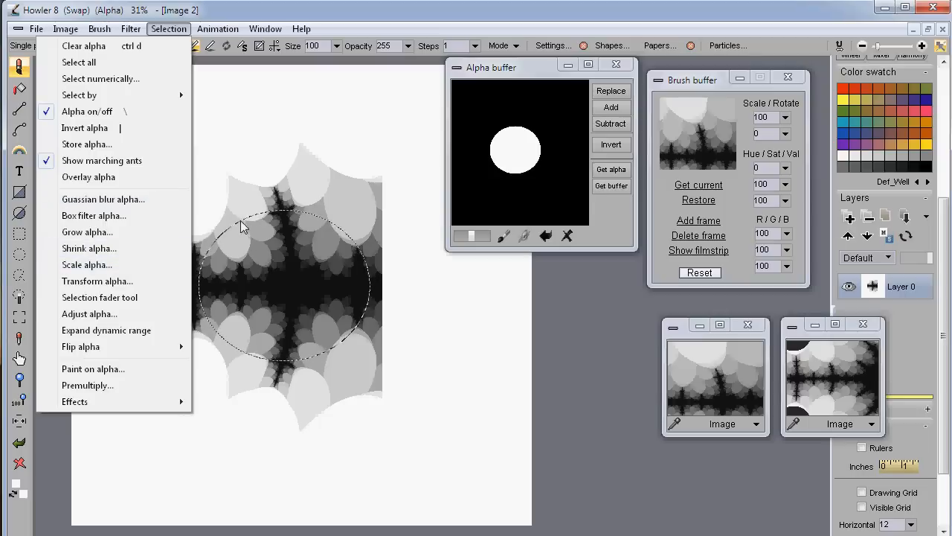
{"action": "left_click", "coordinate": [68, 249]}
{"action": "left_click_drag", "start_coordinate": [546, 334], "coordinate": [586, 333]}
{"action": "left_click", "coordinate": [574, 373]}
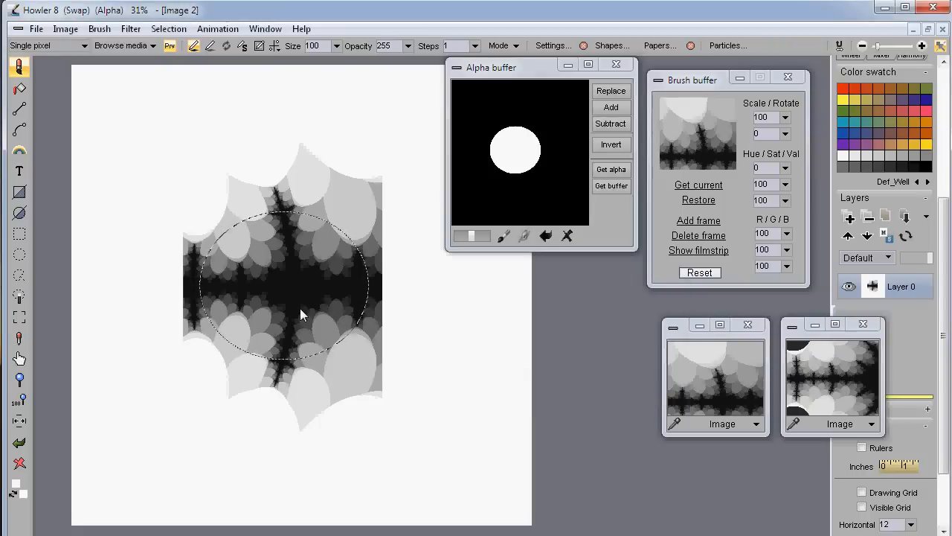
- Shrink the elliptical selection's alpha again with a shrink size of 16
{"action": "scroll", "coordinate": [300, 297], "scroll_direction": "up", "scroll_amount": 4}
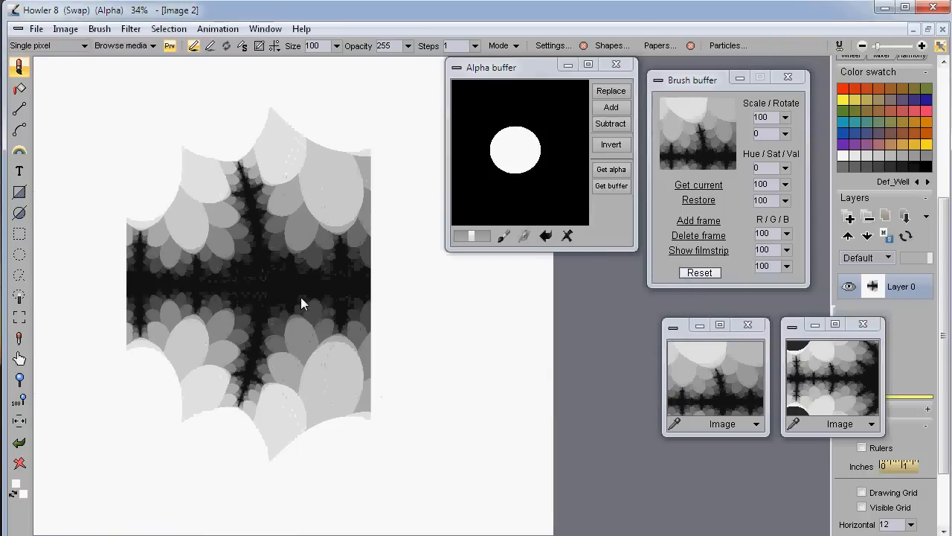
{"action": "scroll", "coordinate": [253, 302], "scroll_direction": "up", "scroll_amount": 2}
{"action": "scroll", "coordinate": [295, 342], "scroll_direction": "down", "scroll_amount": 4}
{"action": "scroll", "coordinate": [149, 335], "scroll_direction": "down", "scroll_amount": 1}
{"action": "scroll", "coordinate": [168, 336], "scroll_direction": "up", "scroll_amount": 3}
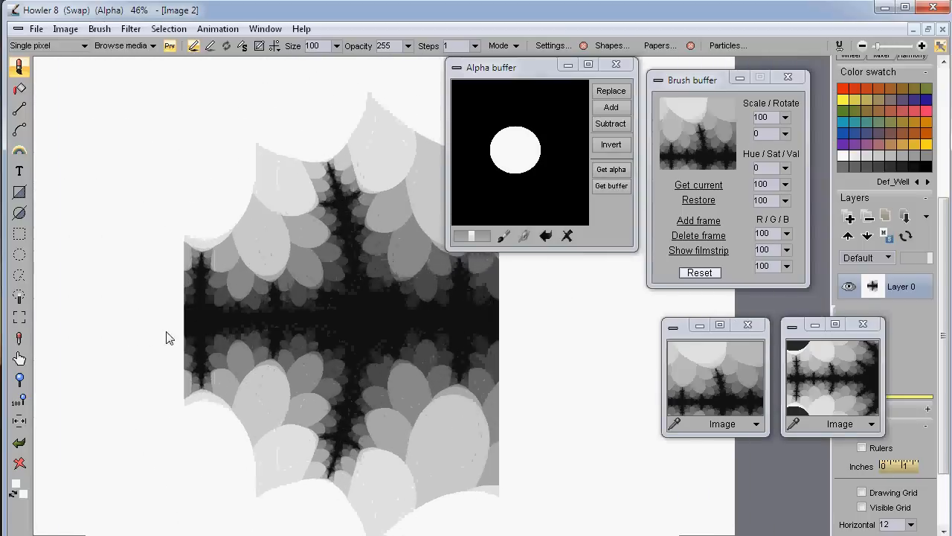
{"action": "scroll", "coordinate": [231, 349], "scroll_direction": "down", "scroll_amount": 1}
{"action": "mouse_move", "coordinate": [194, 263]}
{"action": "left_mouse_down"}
{"action": "mouse_move", "coordinate": [209, 262]}
{"action": "mouse_move", "coordinate": [186, 255]}
{"action": "left_mouse_up"}
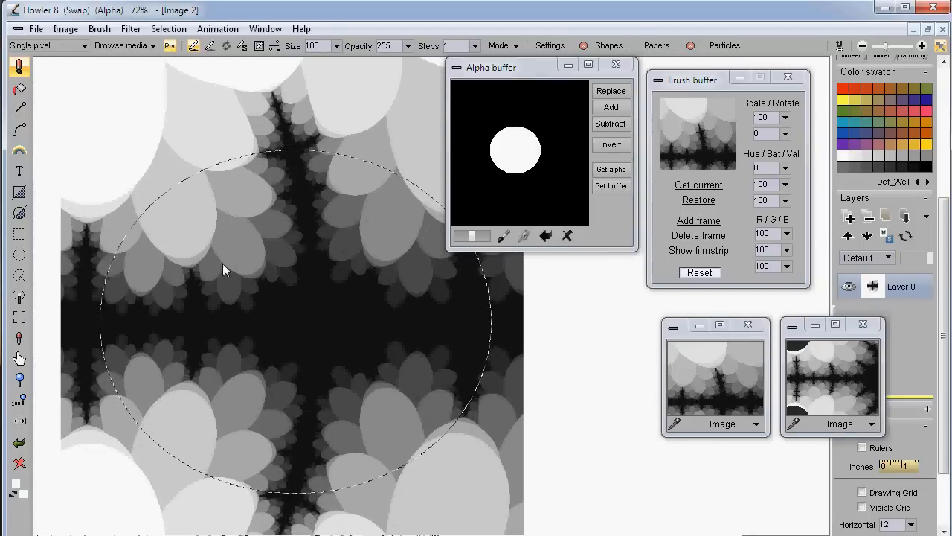
{"action": "left_click", "coordinate": [165, 29]}
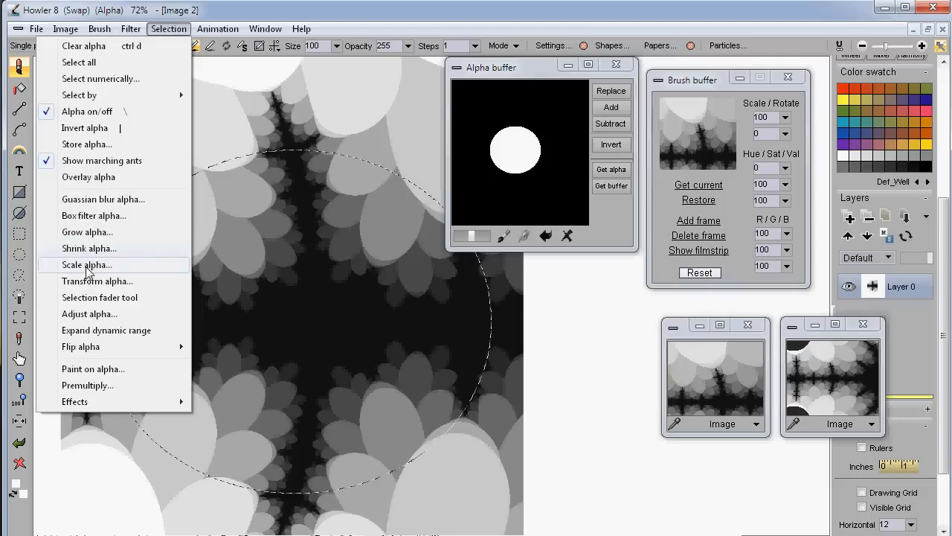
{"action": "left_click", "coordinate": [101, 249]}
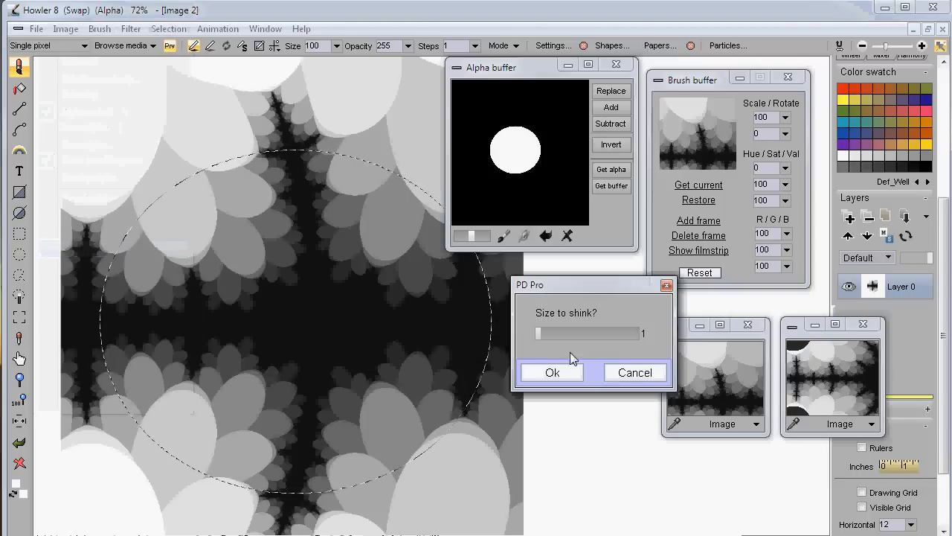
{"action": "left_click_drag", "start_coordinate": [555, 332], "coordinate": [657, 334]}
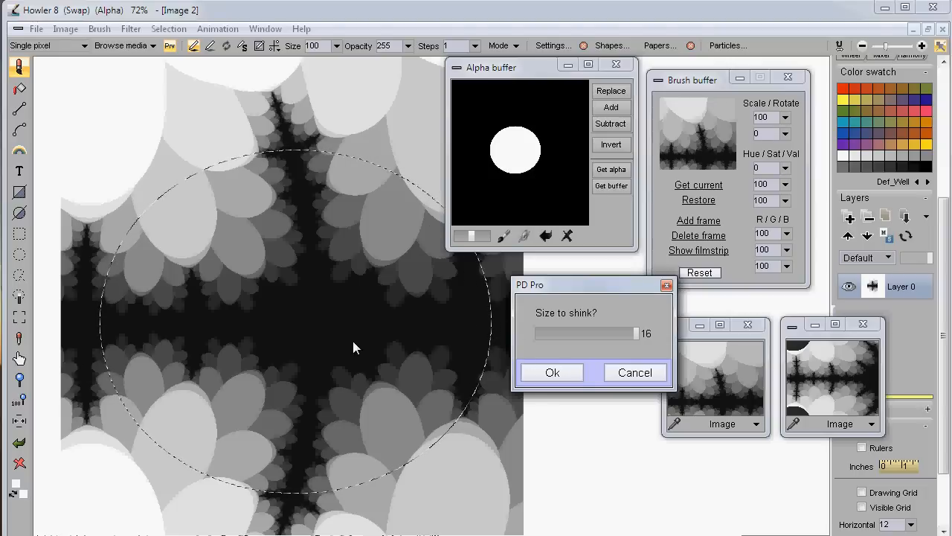
{"action": "left_click", "coordinate": [554, 373]}
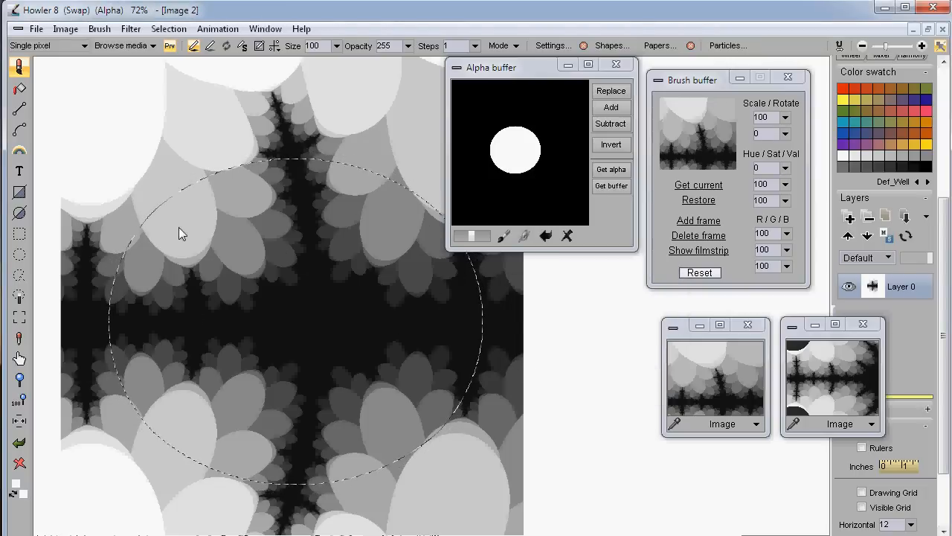
- Turn on the alpha overlay for the elliptical selection and move the Alpha buffer window clear of the selected area
{"action": "left_click", "coordinate": [165, 31]}
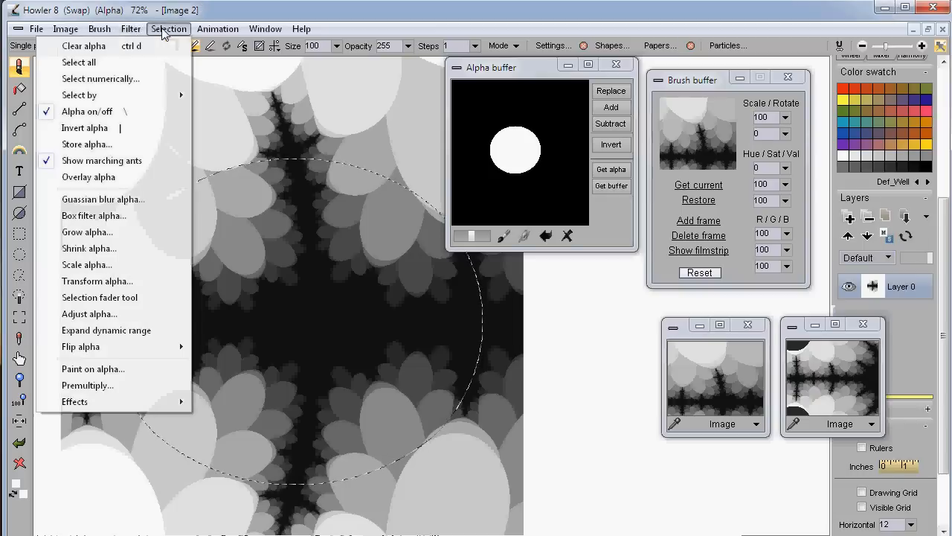
{"action": "left_click", "coordinate": [86, 178]}
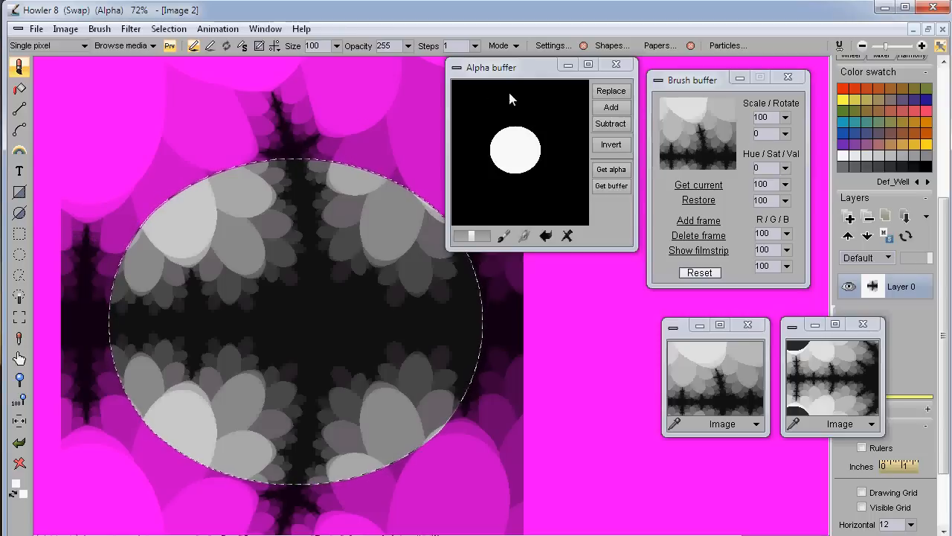
{"action": "left_click_drag", "start_coordinate": [515, 67], "coordinate": [548, 54]}
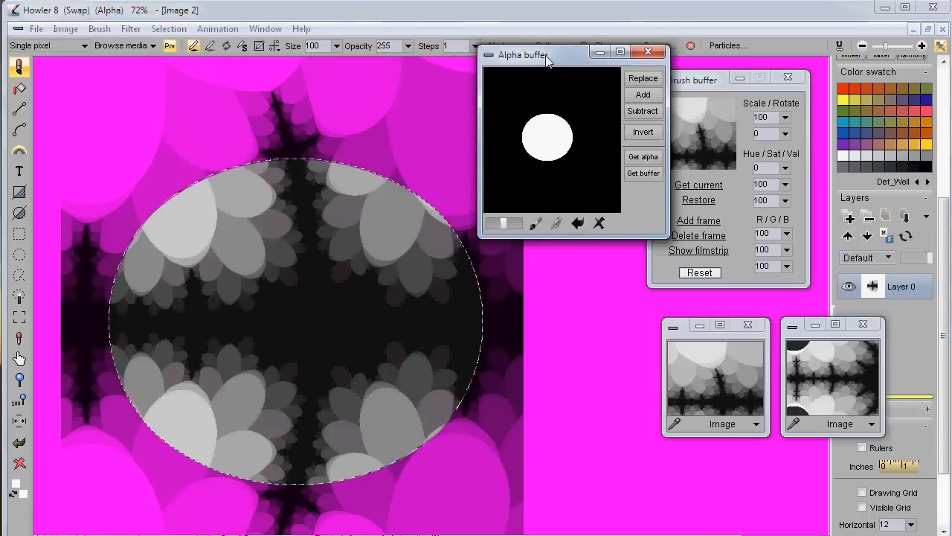
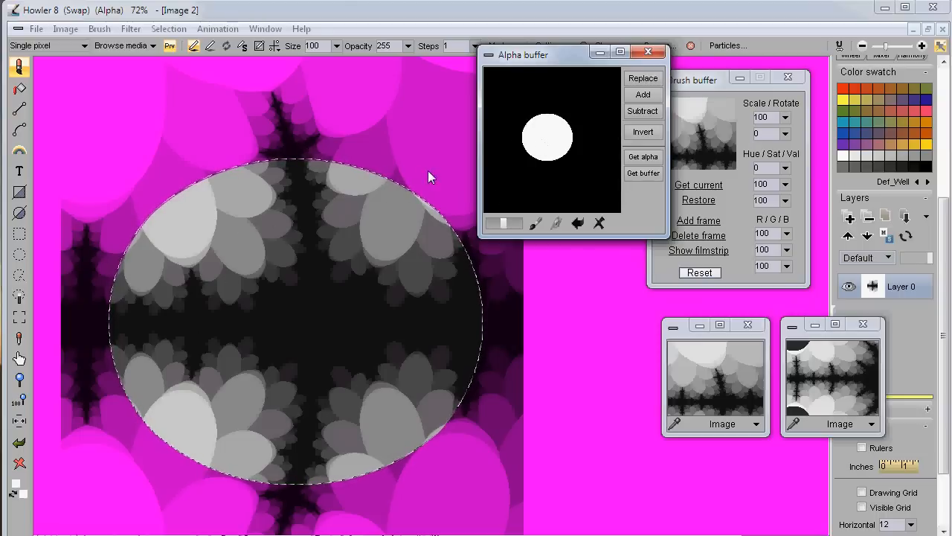
- Review the GUI properties in the program settings, including Invert alpha highlight color, and close the dialog with Use
{"action": "left_click", "coordinate": [266, 29]}
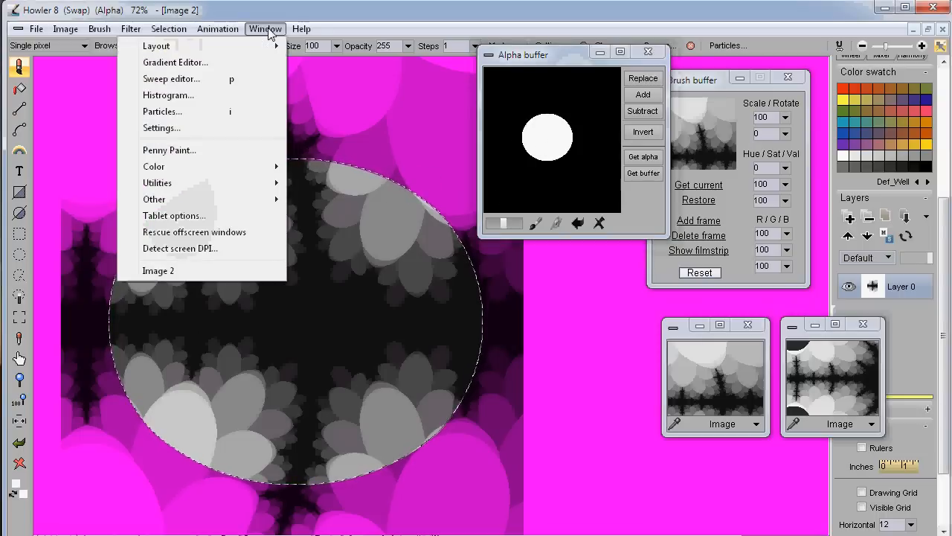
{"action": "left_click", "coordinate": [234, 128]}
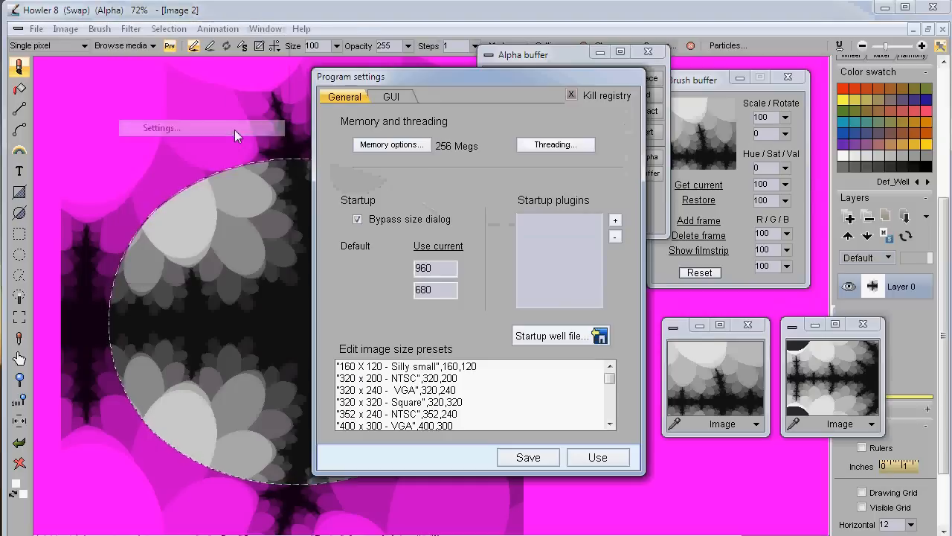
{"action": "left_click", "coordinate": [390, 97]}
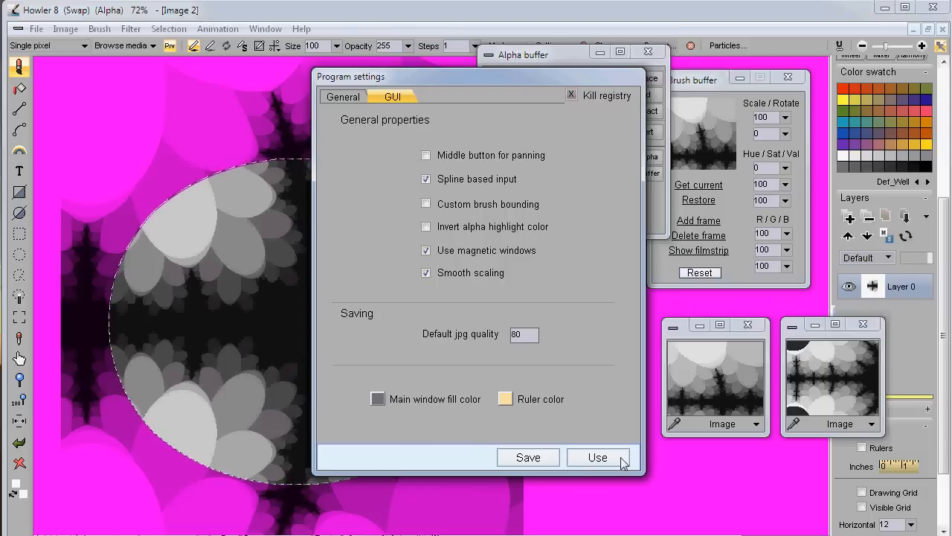
{"action": "left_click", "coordinate": [598, 457]}
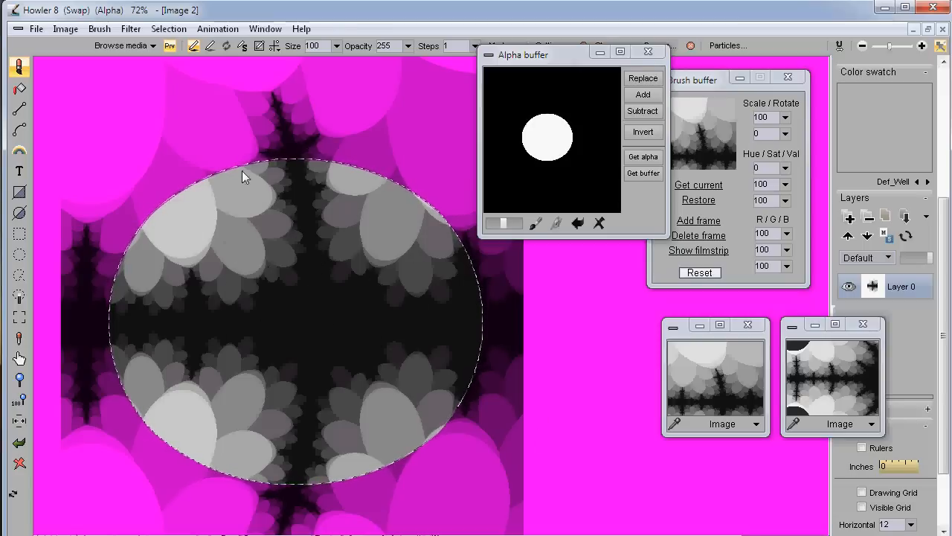
- Soften the selection's edge with a moderate Gaussian blur of the alpha using the Precise algorithm
{"action": "left_click", "coordinate": [169, 28]}
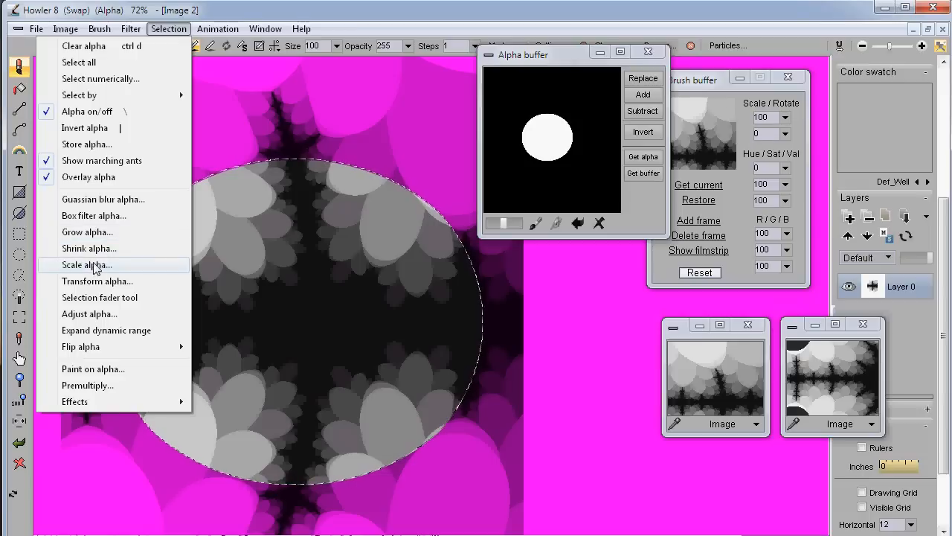
{"action": "left_click", "coordinate": [88, 199]}
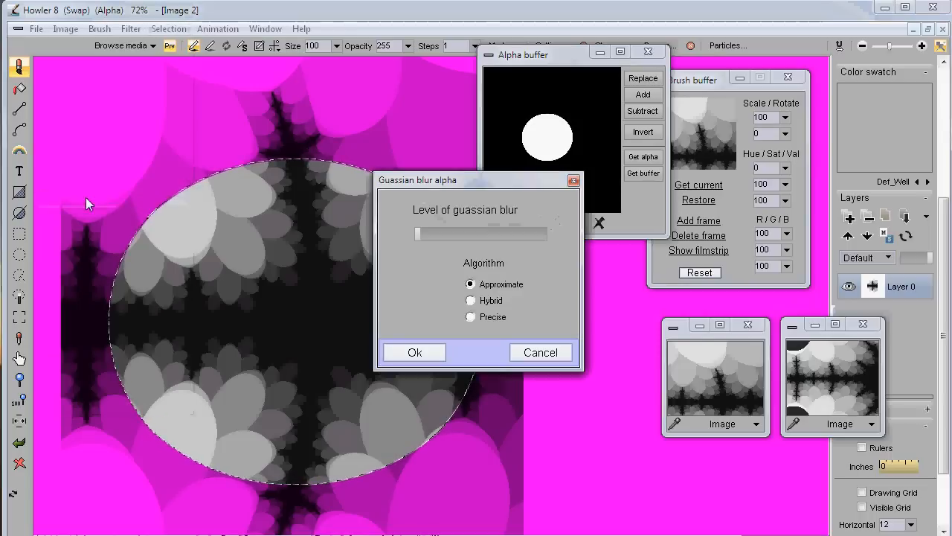
{"action": "left_click_drag", "start_coordinate": [446, 186], "coordinate": [522, 309]}
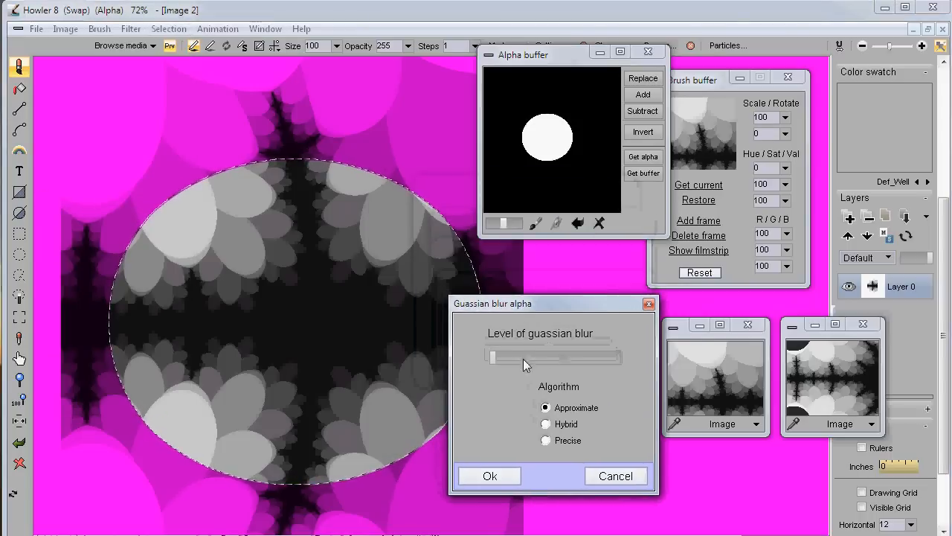
{"action": "mouse_move", "coordinate": [498, 356]}
{"action": "left_mouse_down"}
{"action": "mouse_move", "coordinate": [601, 359]}
{"action": "mouse_move", "coordinate": [490, 358]}
{"action": "left_mouse_up"}
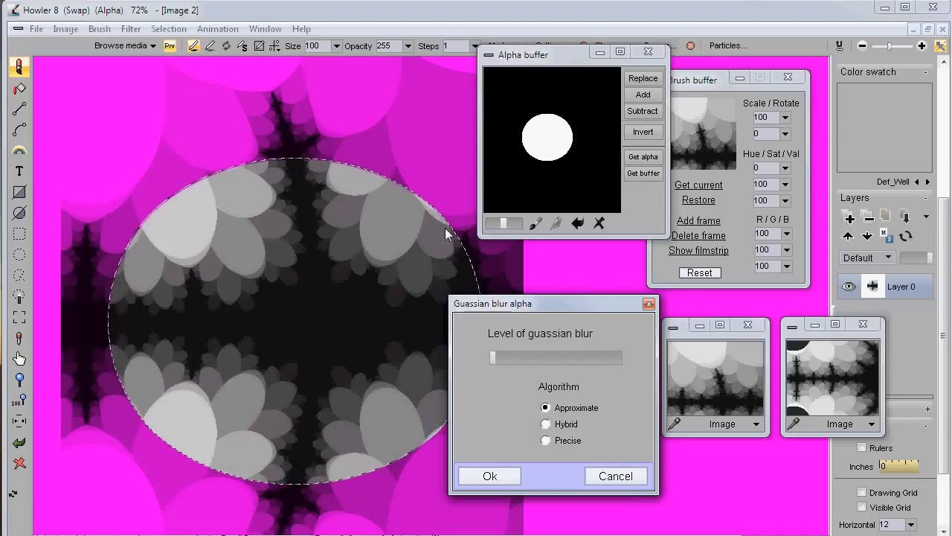
{"action": "left_click_drag", "start_coordinate": [501, 359], "coordinate": [577, 358]}
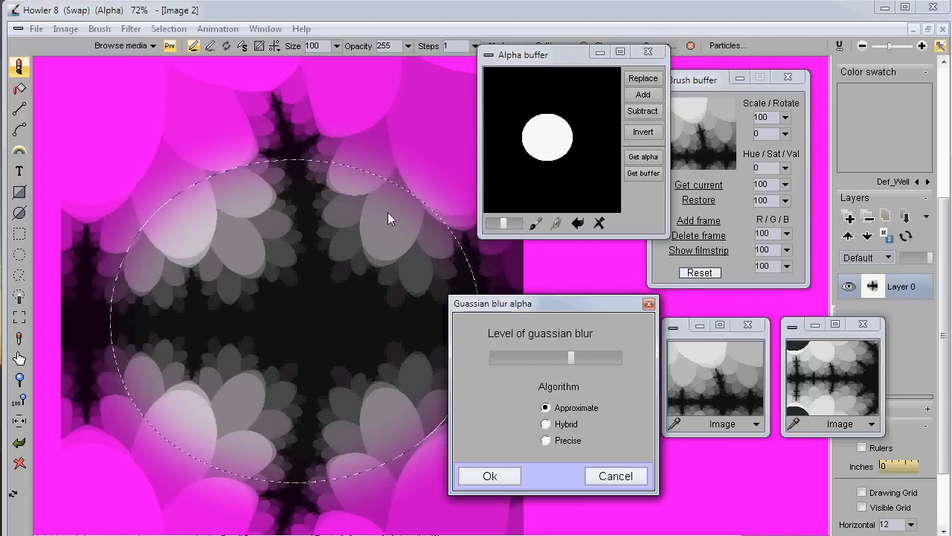
{"action": "left_click_drag", "start_coordinate": [566, 359], "coordinate": [540, 361]}
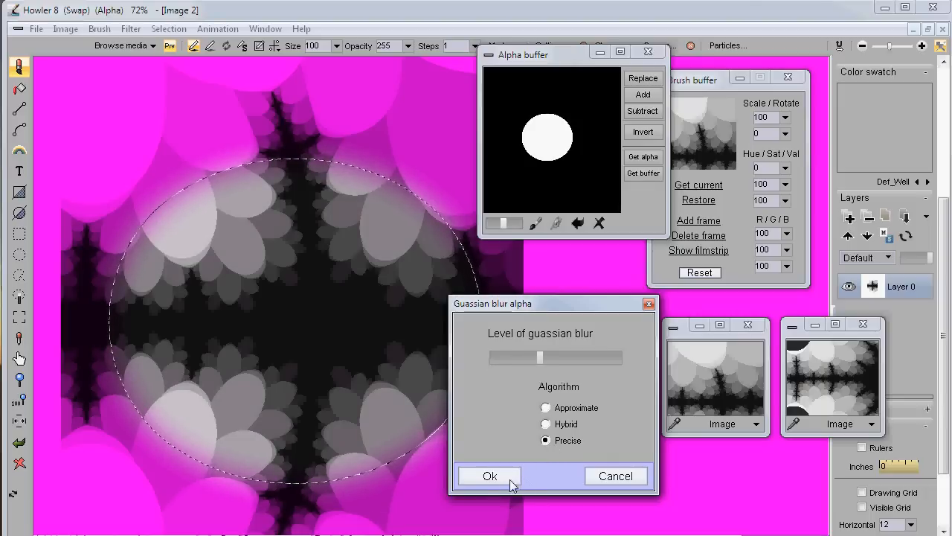
{"action": "left_click", "coordinate": [490, 476]}
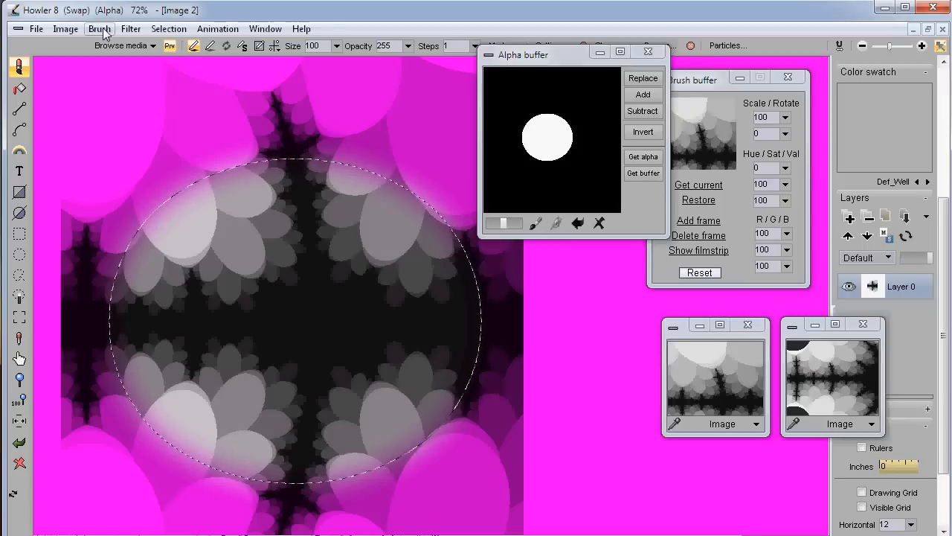
- Store the blurred selection in a second Alpha buffer window sized for comparison with the first, and close that window
{"action": "mouse_move", "coordinate": [553, 56]}
{"action": "left_mouse_down"}
{"action": "mouse_move", "coordinate": [542, 58]}
{"action": "mouse_move", "coordinate": [549, 51]}
{"action": "left_mouse_up"}
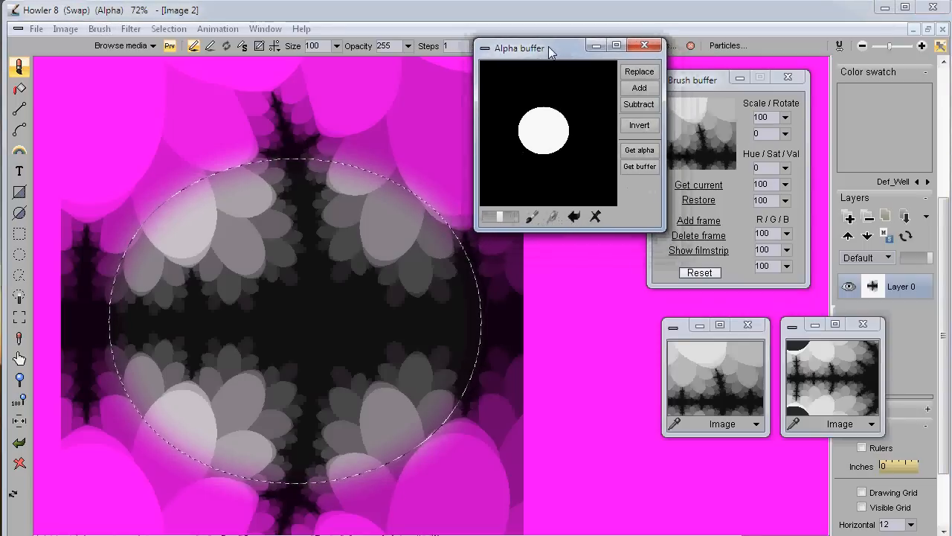
{"action": "left_click", "coordinate": [165, 29]}
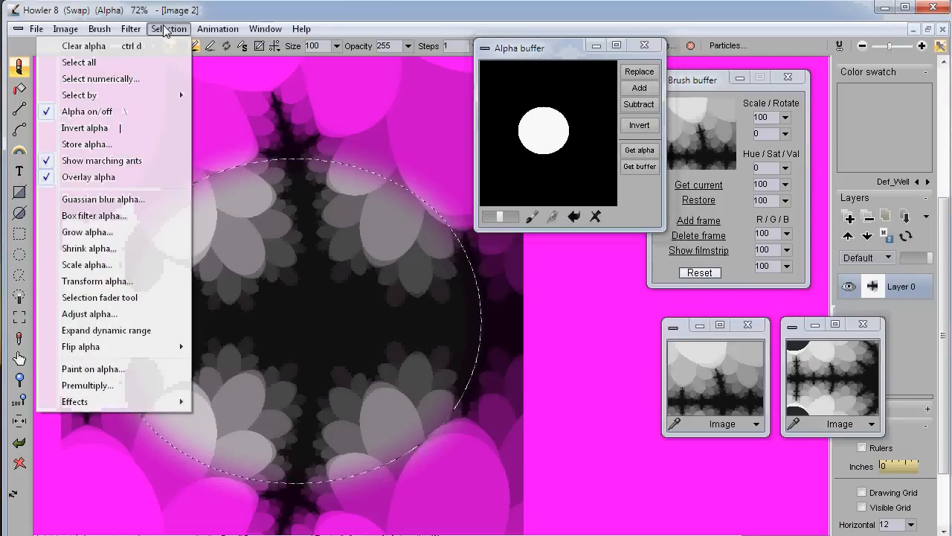
{"action": "left_click", "coordinate": [94, 144]}
{"action": "left_click_drag", "start_coordinate": [85, 29], "coordinate": [541, 251]}
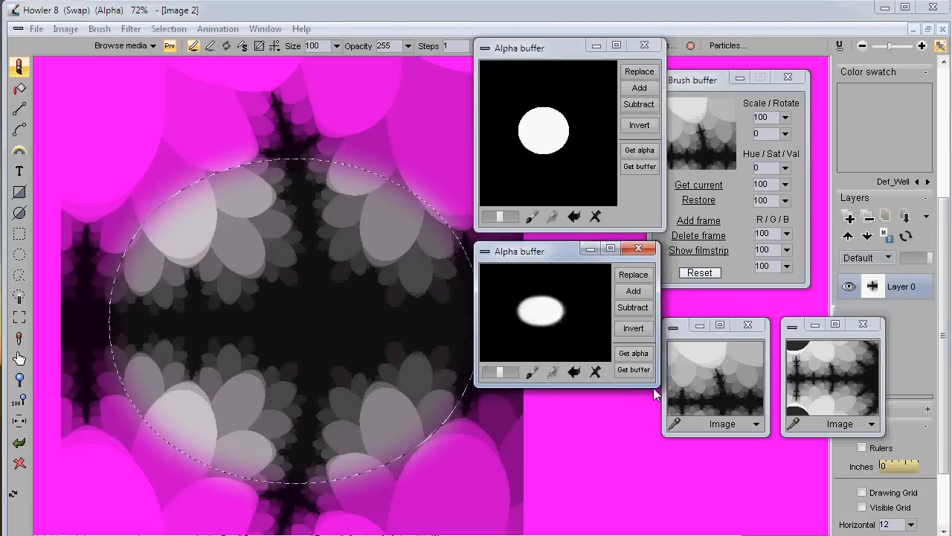
{"action": "left_click_drag", "start_coordinate": [655, 394], "coordinate": [854, 535]}
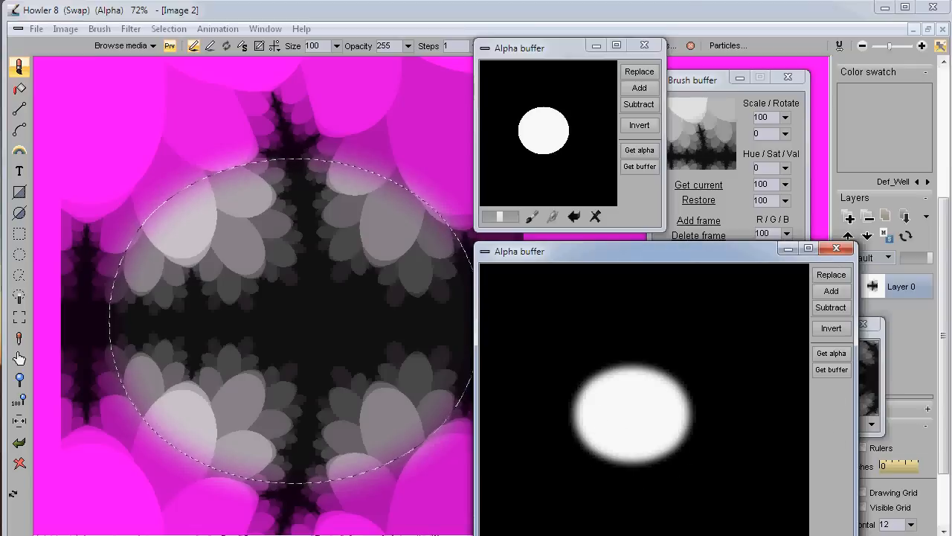
{"action": "left_click_drag", "start_coordinate": [854, 534], "coordinate": [797, 535]}
{"action": "left_click_drag", "start_coordinate": [675, 445], "coordinate": [673, 431]}
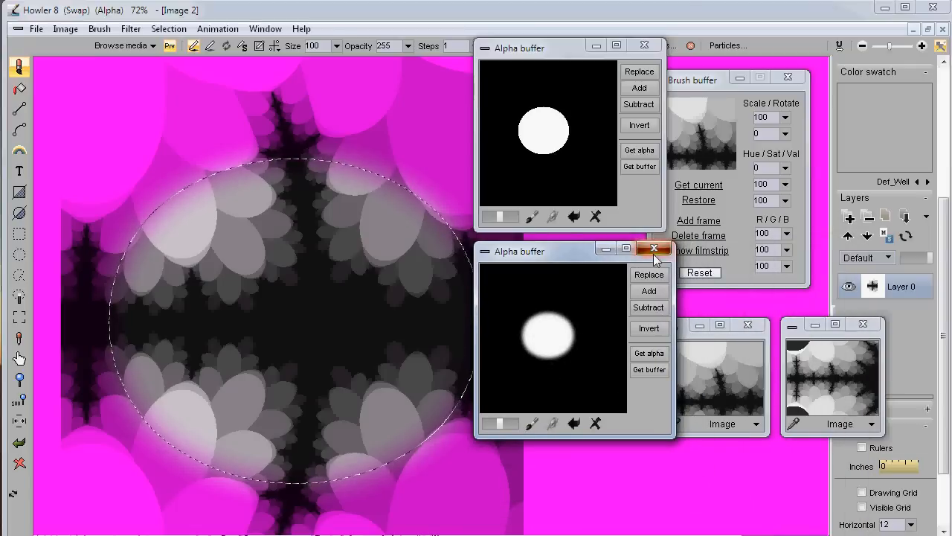
{"action": "left_click", "coordinate": [644, 251]}
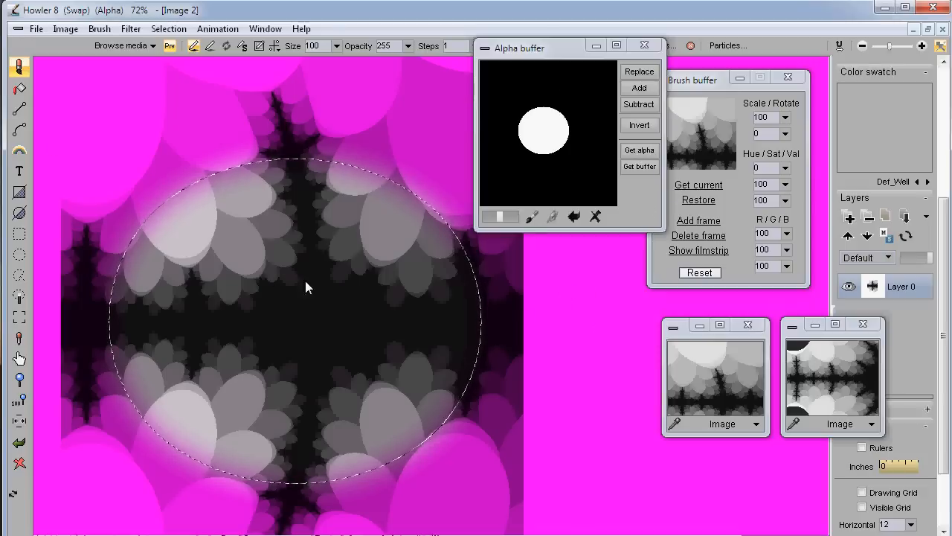
- Update the remaining Alpha buffer with the current blurred alpha and reposition its slightly resized window higher up
{"action": "left_click", "coordinate": [632, 152]}
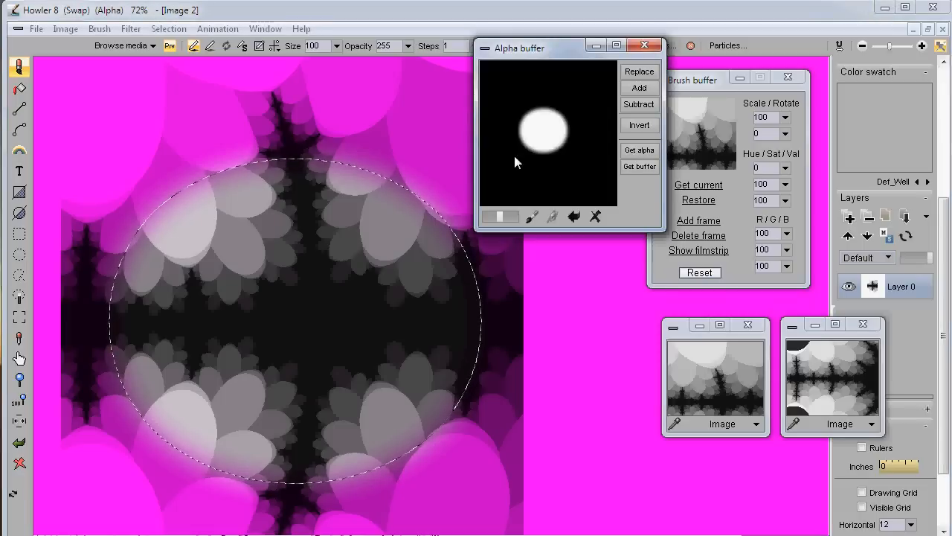
{"action": "mouse_move", "coordinate": [667, 238]}
{"action": "left_mouse_down"}
{"action": "mouse_move", "coordinate": [861, 448]}
{"action": "mouse_move", "coordinate": [638, 223]}
{"action": "mouse_move", "coordinate": [684, 220]}
{"action": "mouse_move", "coordinate": [674, 248]}
{"action": "mouse_move", "coordinate": [660, 235]}
{"action": "left_mouse_up"}
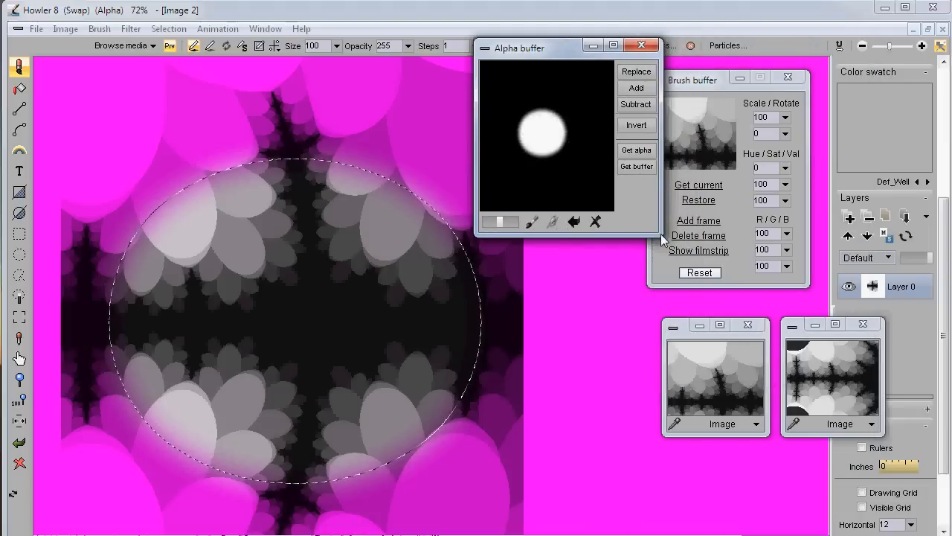
{"action": "mouse_move", "coordinate": [526, 50]}
{"action": "left_mouse_down"}
{"action": "mouse_move", "coordinate": [607, 166]}
{"action": "mouse_move", "coordinate": [607, 223]}
{"action": "mouse_move", "coordinate": [502, 26]}
{"action": "mouse_move", "coordinate": [534, 27]}
{"action": "left_mouse_up"}
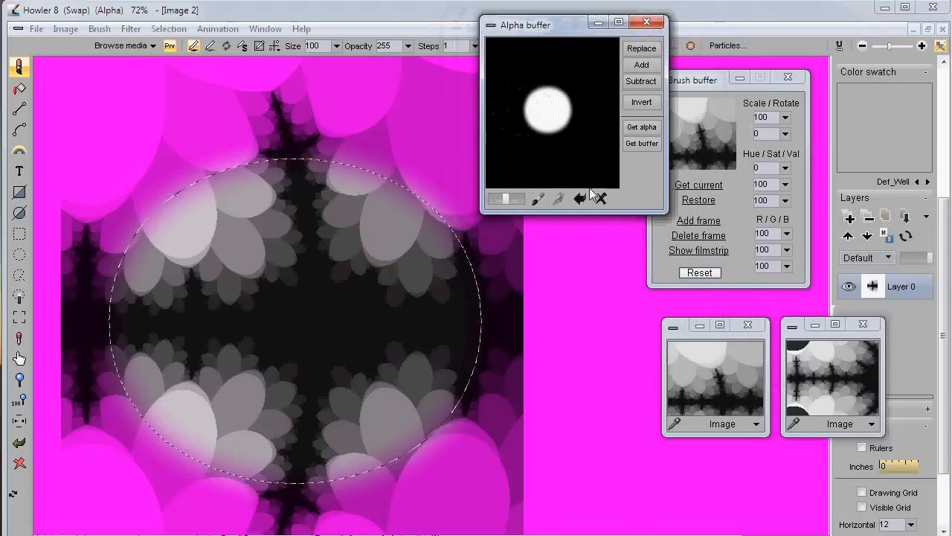
- Invert the stored alpha in the Alpha buffer and replace the image's current selection with it
{"action": "left_click", "coordinate": [642, 104]}
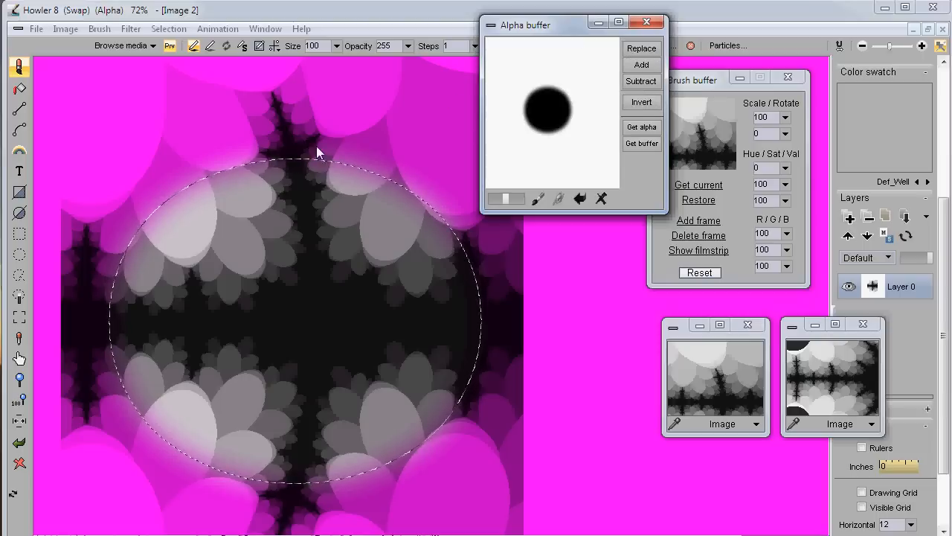
{"action": "left_click", "coordinate": [642, 49]}
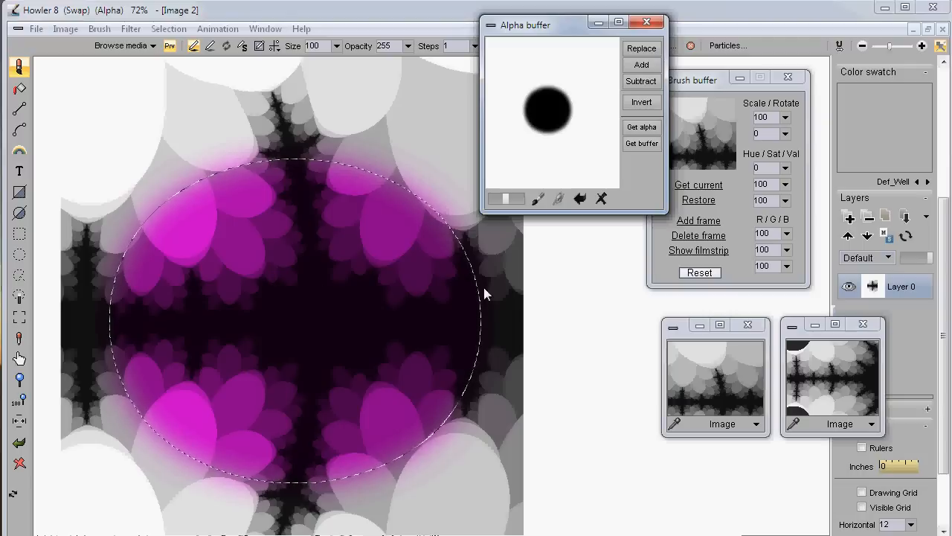
- Move the Alpha buffer window lower, invert its stored alpha again and replace the current selection with that version
{"action": "left_click_drag", "start_coordinate": [570, 23], "coordinate": [586, 90]}
{"action": "left_click", "coordinate": [660, 168]}
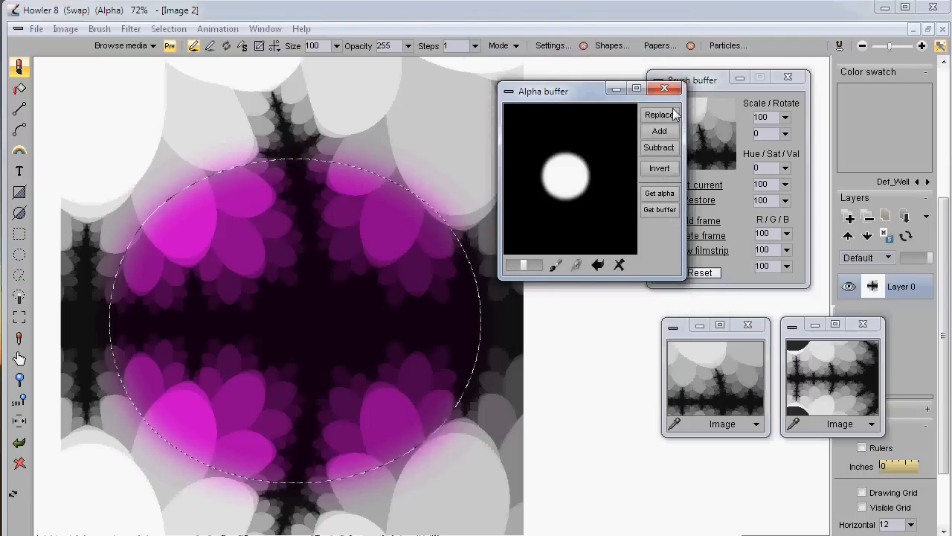
{"action": "left_click", "coordinate": [659, 115]}
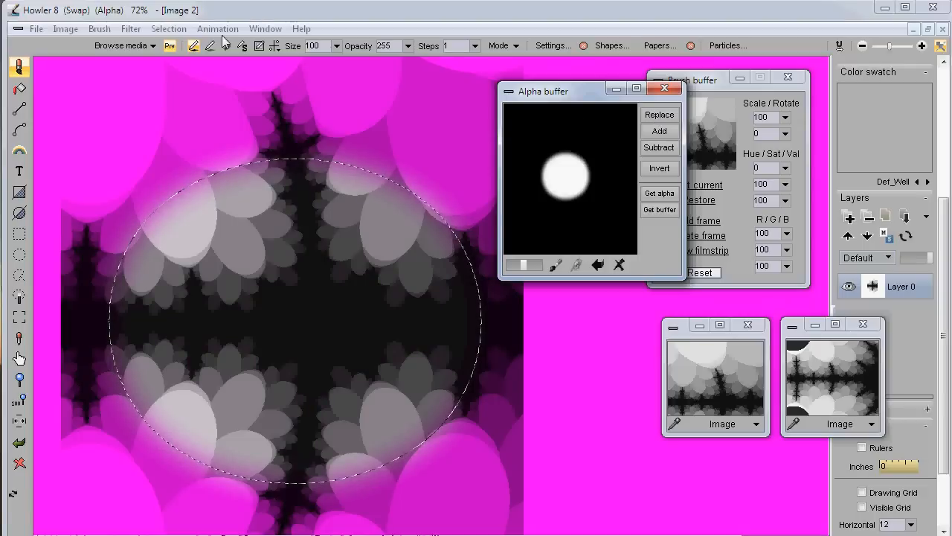
- Invert the image's alpha directly, toggle the buffer's inversion twice, and replace the selection with the stored alpha
{"action": "left_click", "coordinate": [173, 29]}
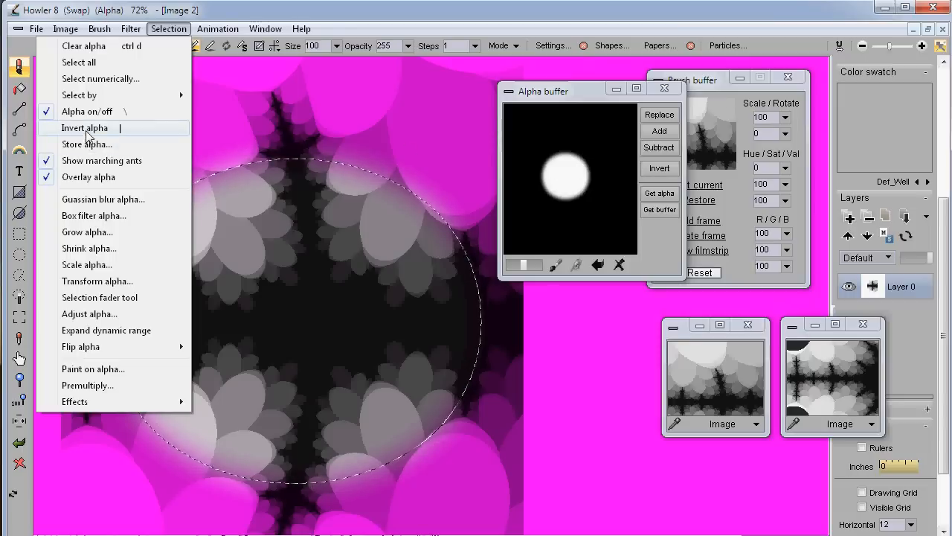
{"action": "left_click", "coordinate": [106, 127]}
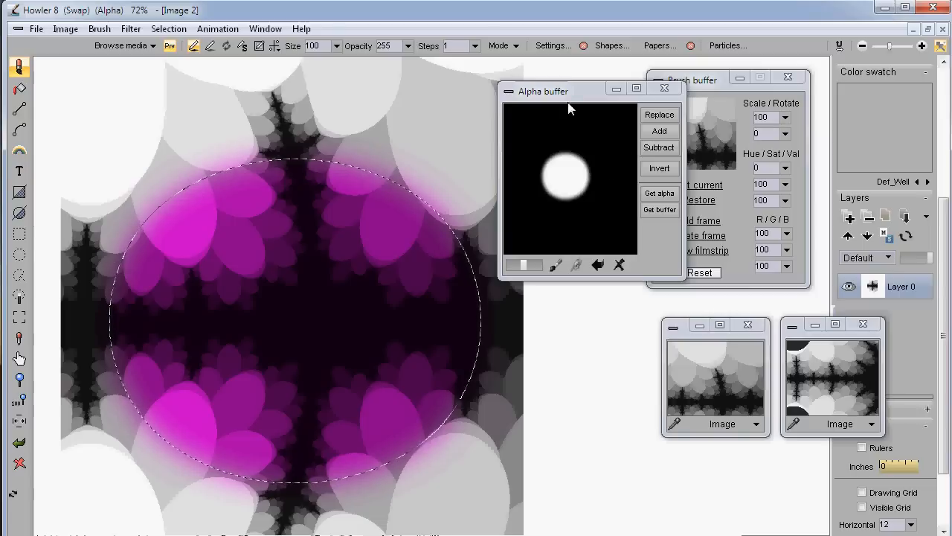
{"action": "left_click_drag", "start_coordinate": [565, 91], "coordinate": [596, 91]}
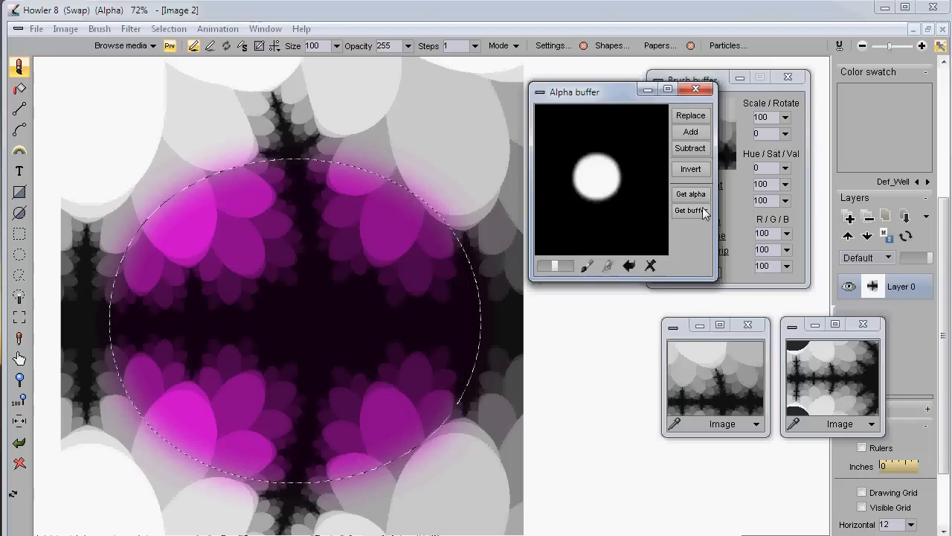
{"action": "left_click", "coordinate": [691, 169]}
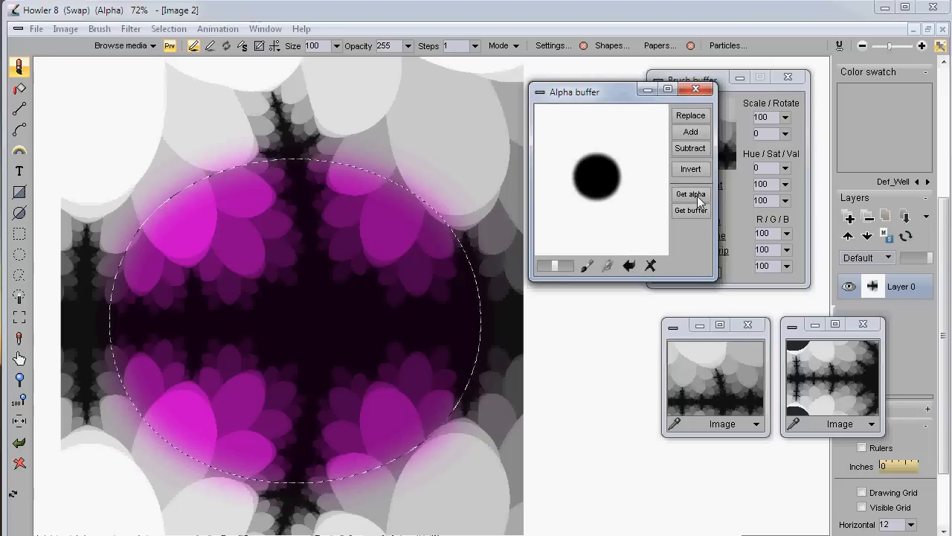
{"action": "left_click", "coordinate": [690, 169]}
{"action": "left_click", "coordinate": [690, 116]}
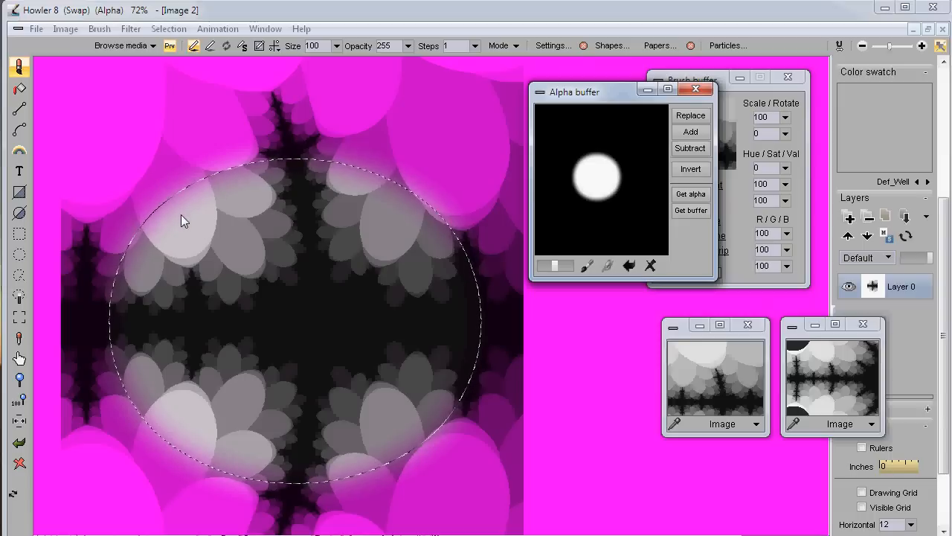
- Capture the soft-edged circular selection as a custom brush and store it in a second Brush buffer window placed below the first
{"action": "left_click", "coordinate": [100, 30]}
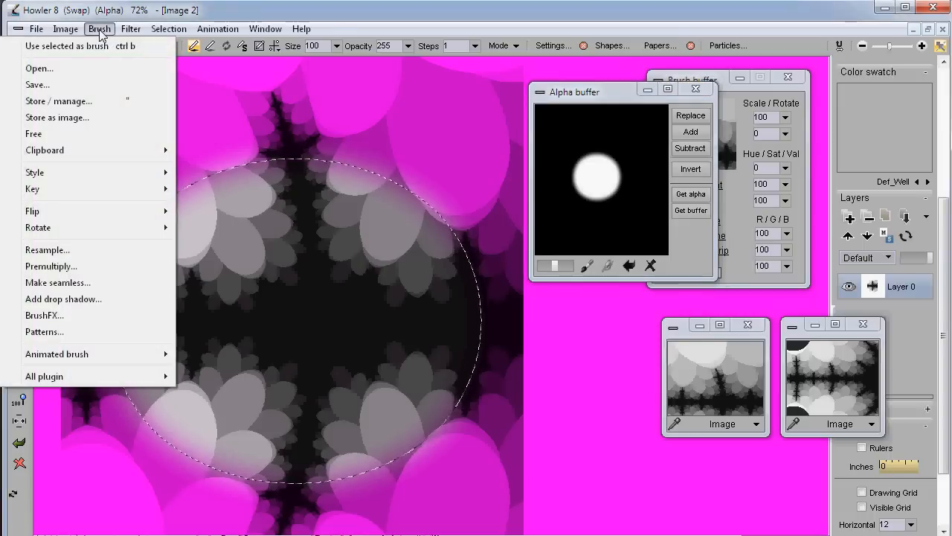
{"action": "left_click", "coordinate": [102, 44]}
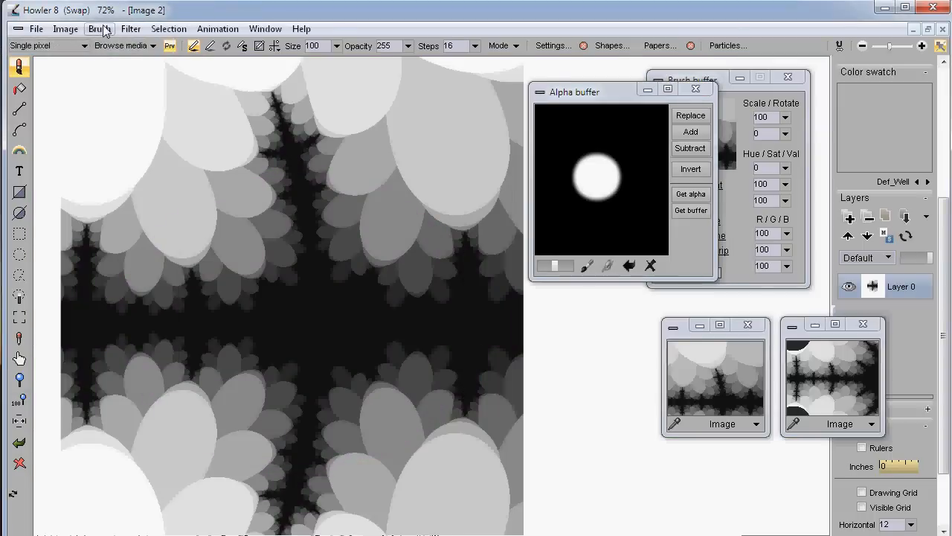
{"action": "left_click", "coordinate": [100, 30]}
{"action": "left_click", "coordinate": [96, 102]}
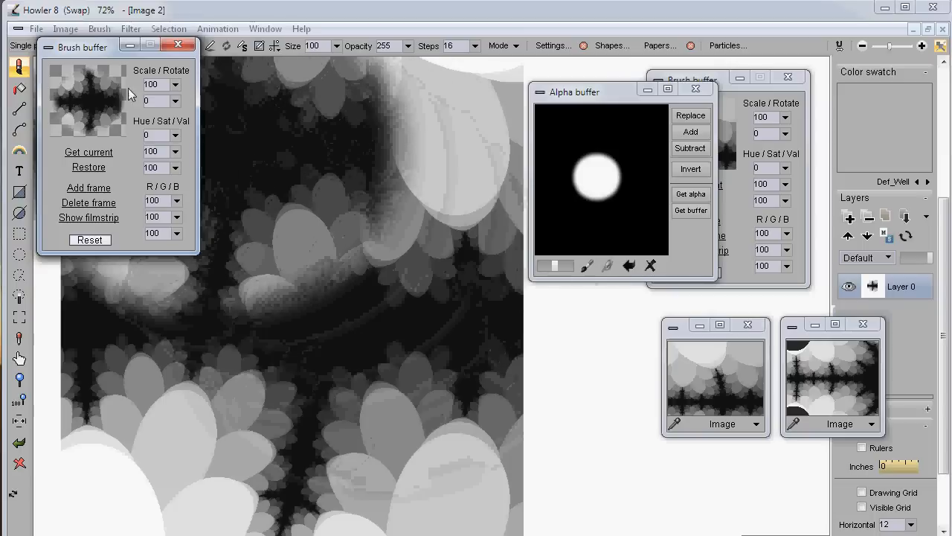
{"action": "mouse_move", "coordinate": [112, 47]}
{"action": "left_mouse_down"}
{"action": "mouse_move", "coordinate": [407, 90]}
{"action": "mouse_move", "coordinate": [689, 257]}
{"action": "mouse_move", "coordinate": [615, 287]}
{"action": "mouse_move", "coordinate": [648, 291]}
{"action": "mouse_move", "coordinate": [642, 301]}
{"action": "left_mouse_up"}
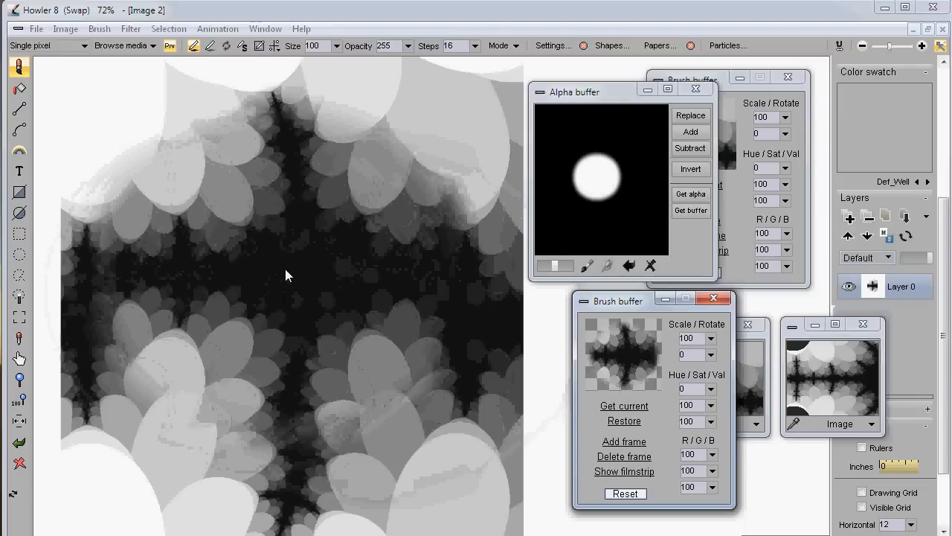
- Paint across the image with the captured fractal brush and turn on both Vertical mirror and Horizontal mirror
{"action": "mouse_move", "coordinate": [367, 422]}
{"action": "left_mouse_down"}
{"action": "mouse_move", "coordinate": [484, 491]}
{"action": "mouse_move", "coordinate": [436, 264]}
{"action": "mouse_move", "coordinate": [193, 262]}
{"action": "mouse_move", "coordinate": [383, 415]}
{"action": "mouse_move", "coordinate": [284, 264]}
{"action": "mouse_move", "coordinate": [258, 45]}
{"action": "left_mouse_up"}
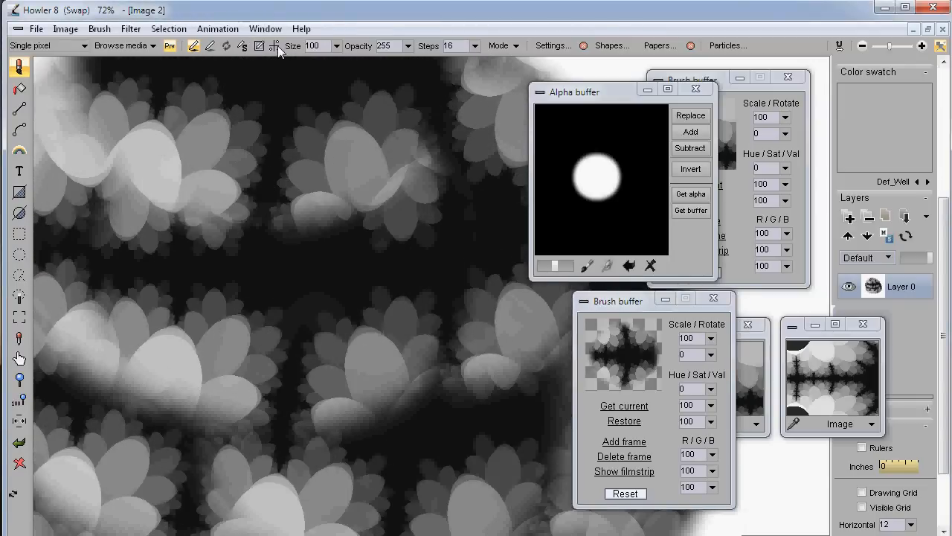
{"action": "left_click", "coordinate": [275, 47]}
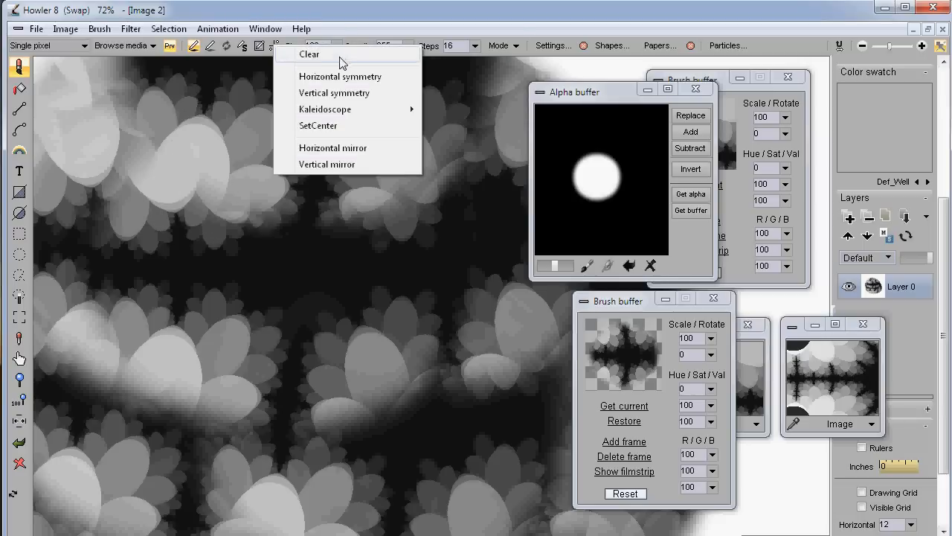
{"action": "left_click", "coordinate": [270, 8]}
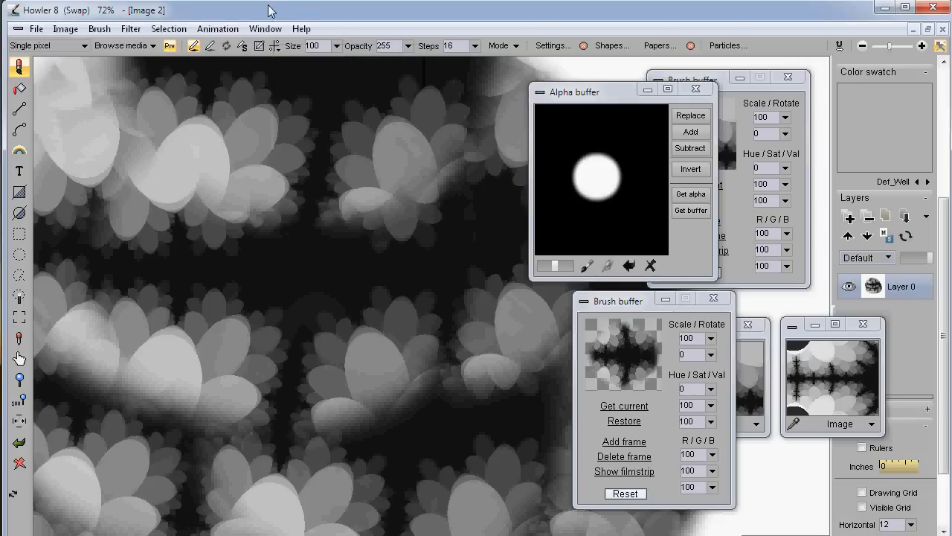
{"action": "left_click", "coordinate": [275, 47]}
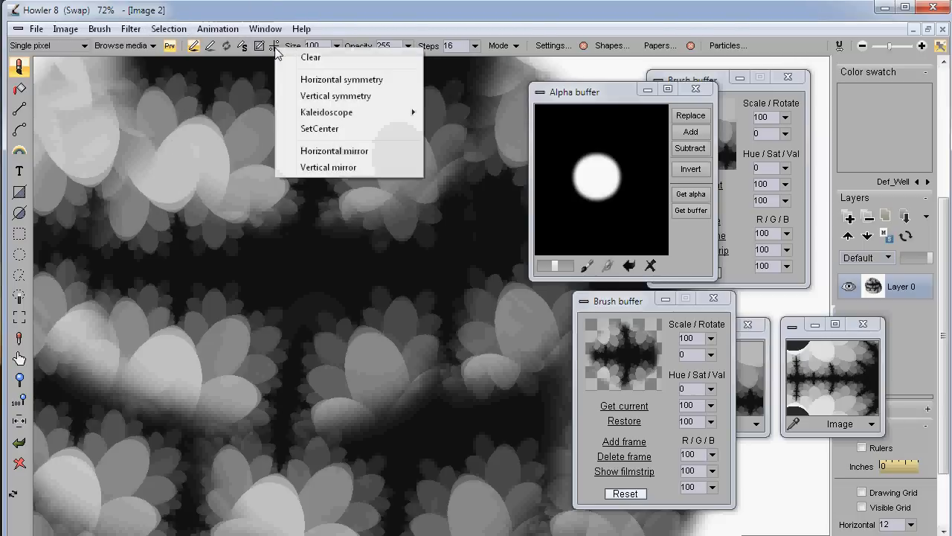
{"action": "left_click", "coordinate": [312, 171]}
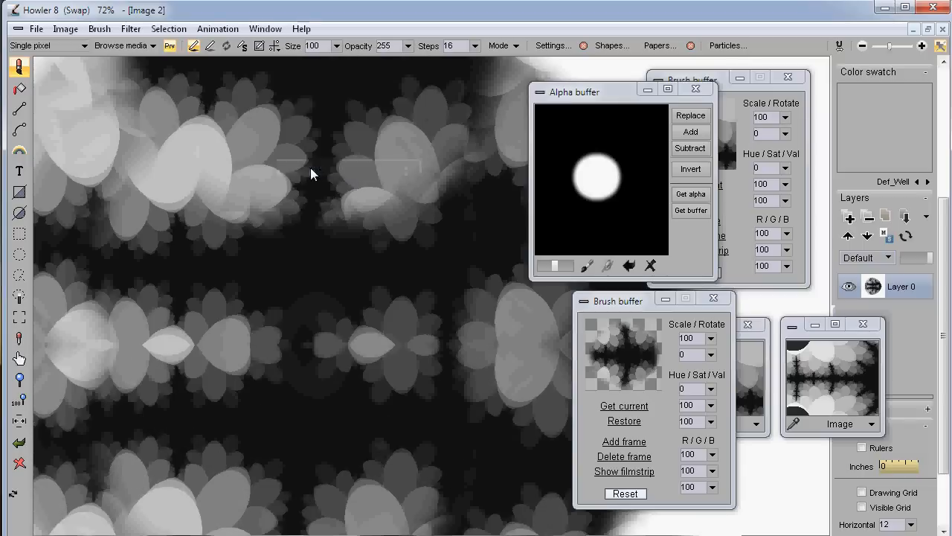
{"action": "left_click", "coordinate": [276, 50]}
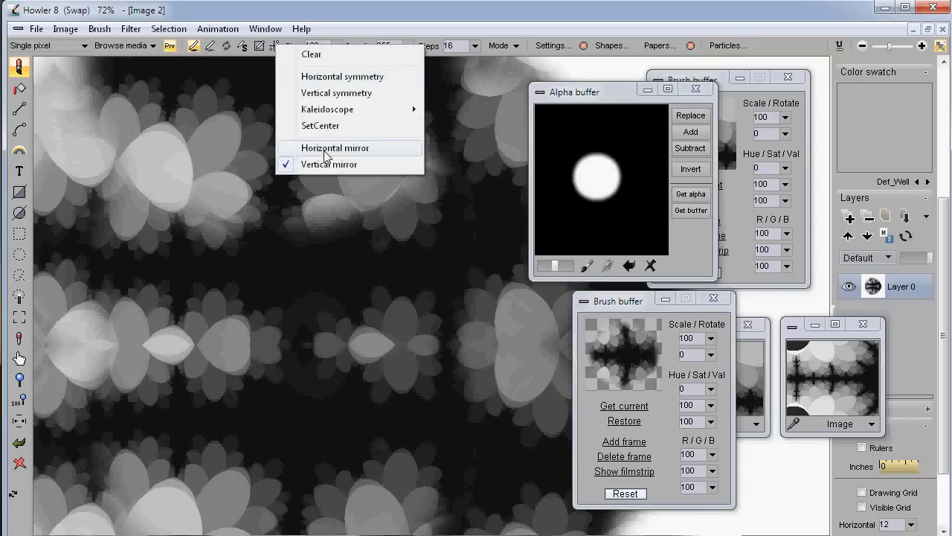
{"action": "left_click", "coordinate": [328, 148]}
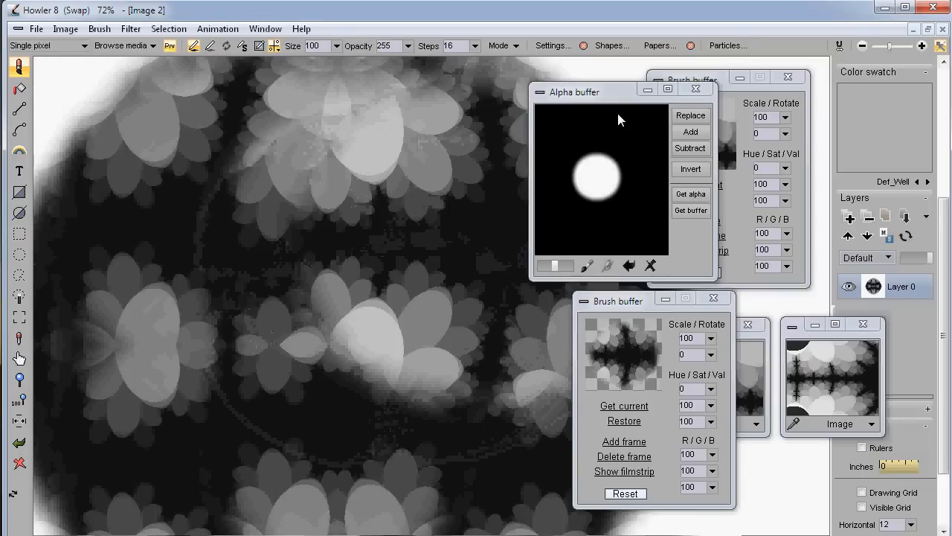
- Close the Alpha buffer, both Brush buffers and one stored image window, and move the remaining stored image off the canvas
{"action": "left_click", "coordinate": [695, 89]}
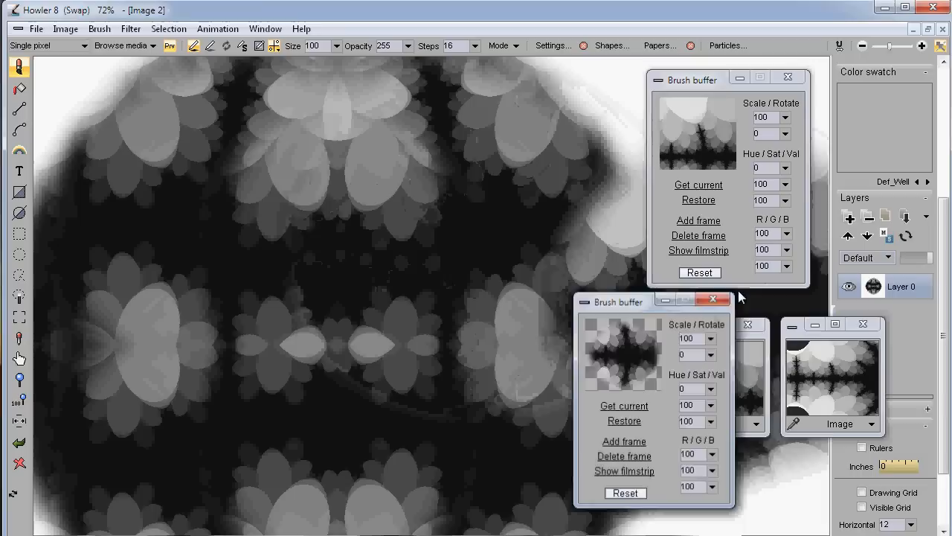
{"action": "left_click", "coordinate": [714, 298]}
{"action": "left_click", "coordinate": [788, 76]}
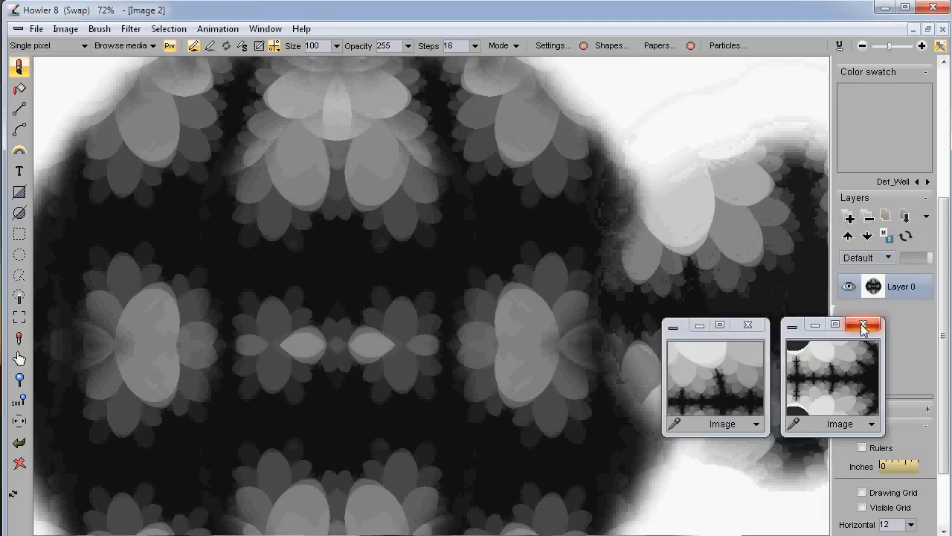
{"action": "left_click", "coordinate": [863, 324]}
{"action": "left_click", "coordinate": [693, 329]}
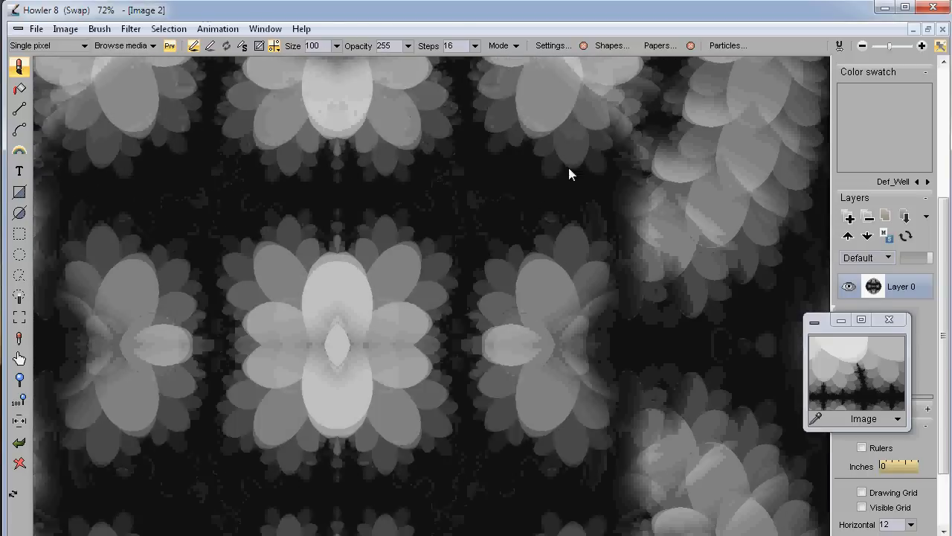
- Try to create a 170-frame animation at 24 fps, initialized by copying the current frame
{"action": "scroll", "coordinate": [553, 216], "scroll_direction": "down", "scroll_amount": 3}
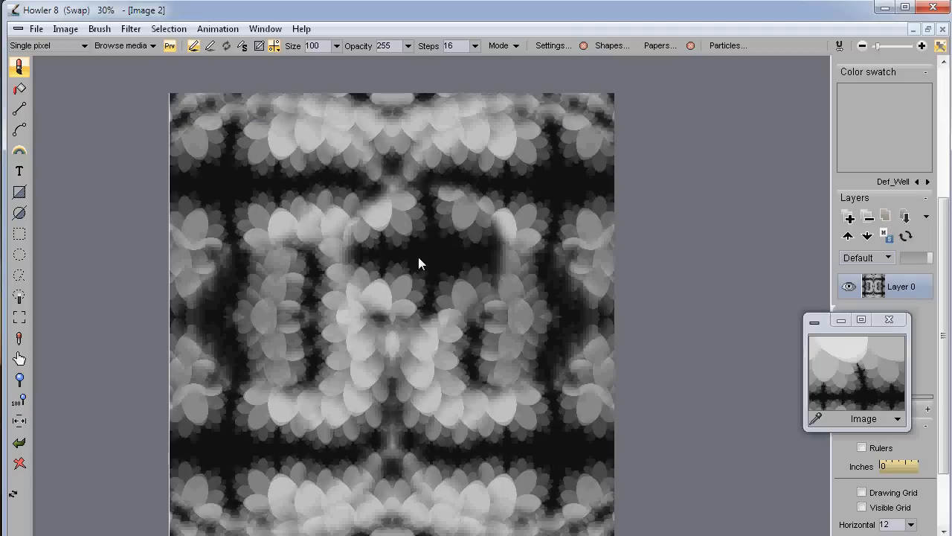
{"action": "left_click", "coordinate": [217, 29]}
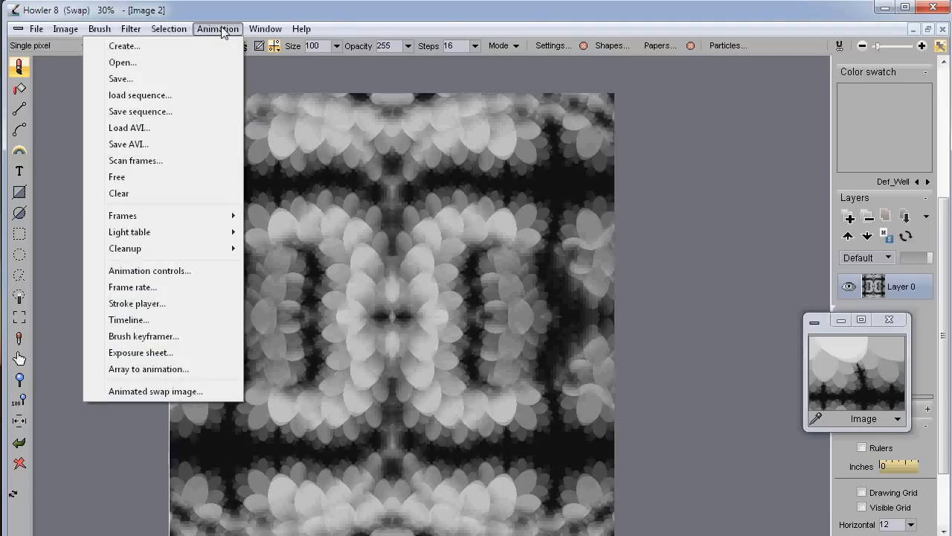
{"action": "left_click", "coordinate": [123, 46]}
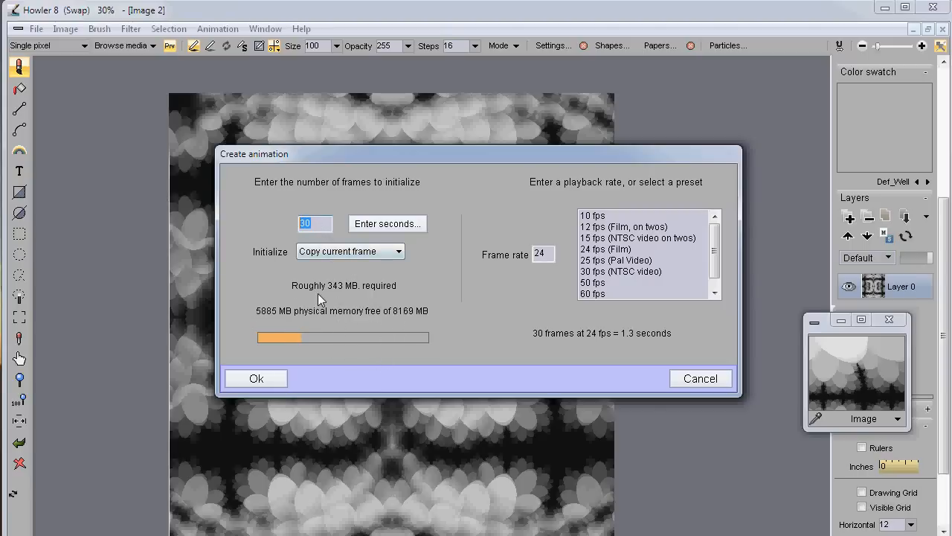
{"action": "type", "text": "99"}
{"action": "type", "text": "00"}
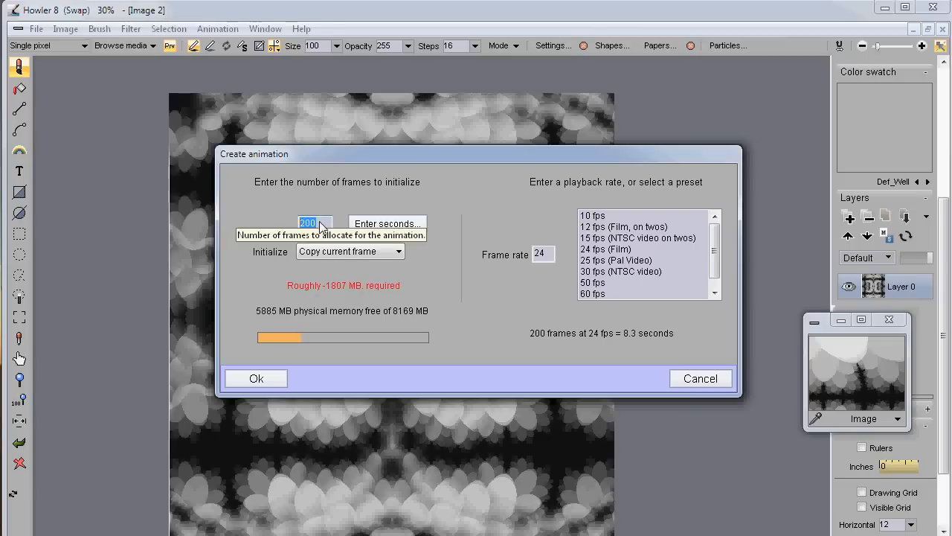
{"action": "type", "text": "180"}
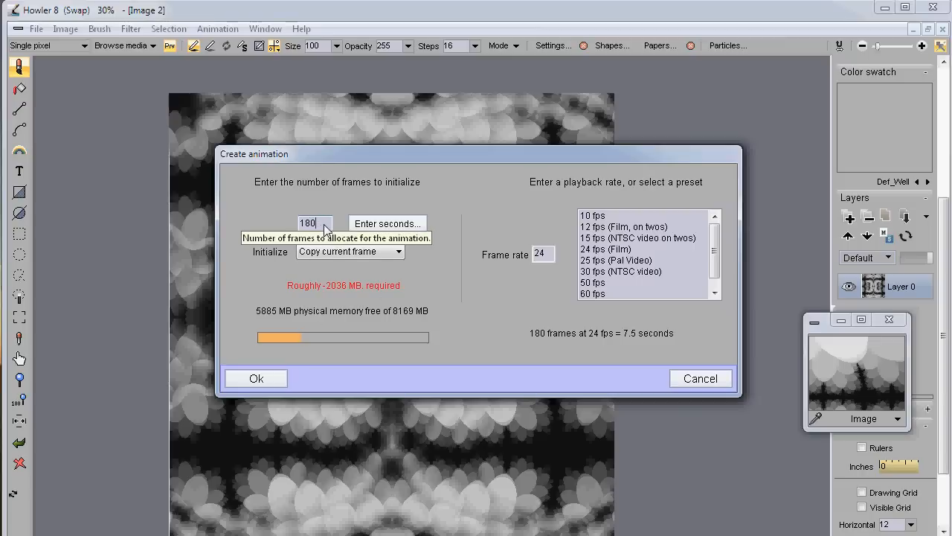
{"action": "left_click_drag", "start_coordinate": [325, 225], "coordinate": [271, 232]}
{"action": "type", "text": "1"}
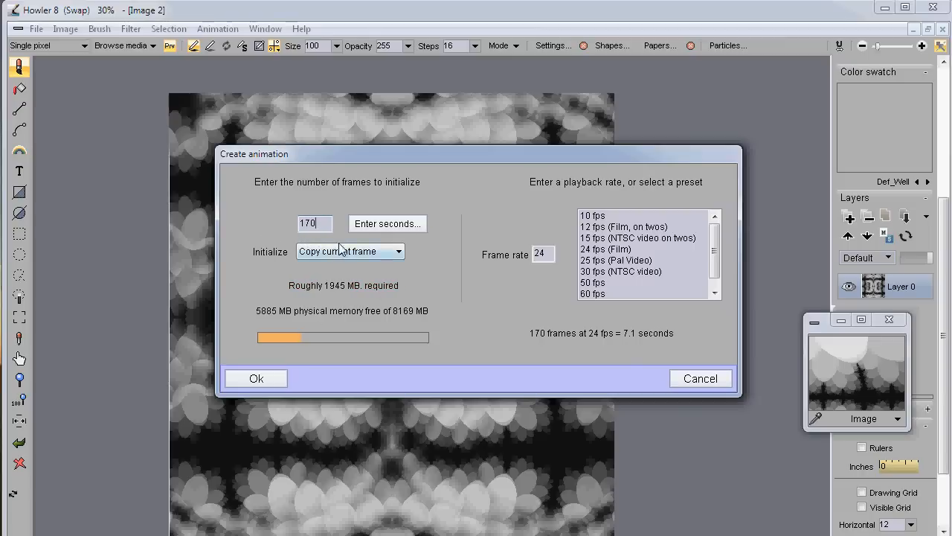
{"action": "left_click", "coordinate": [257, 379]}
{"action": "left_click", "coordinate": [638, 375]}
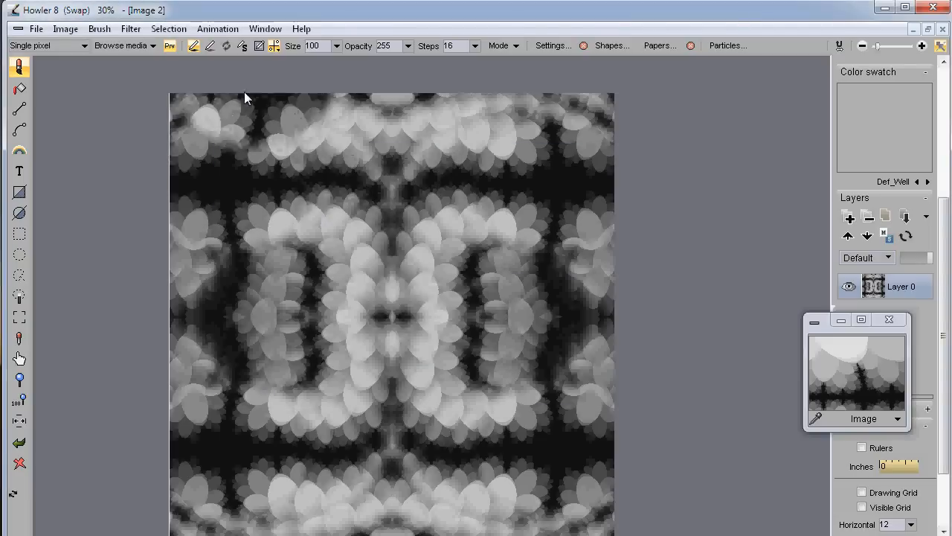
- Try to create the animation with 100 frames at 24 fps
{"action": "left_click", "coordinate": [217, 28]}
{"action": "left_click", "coordinate": [187, 43]}
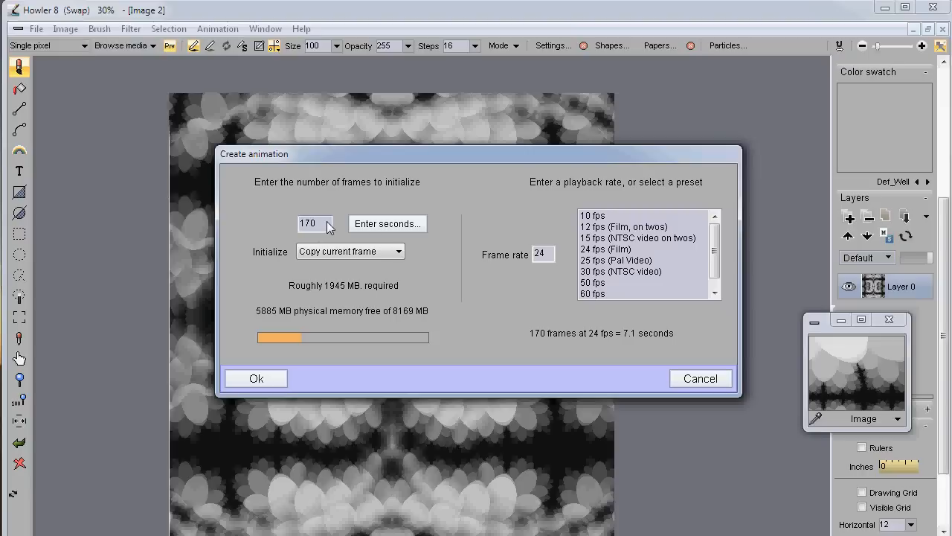
{"action": "type", "text": "100"}
{"action": "left_click", "coordinate": [259, 378]}
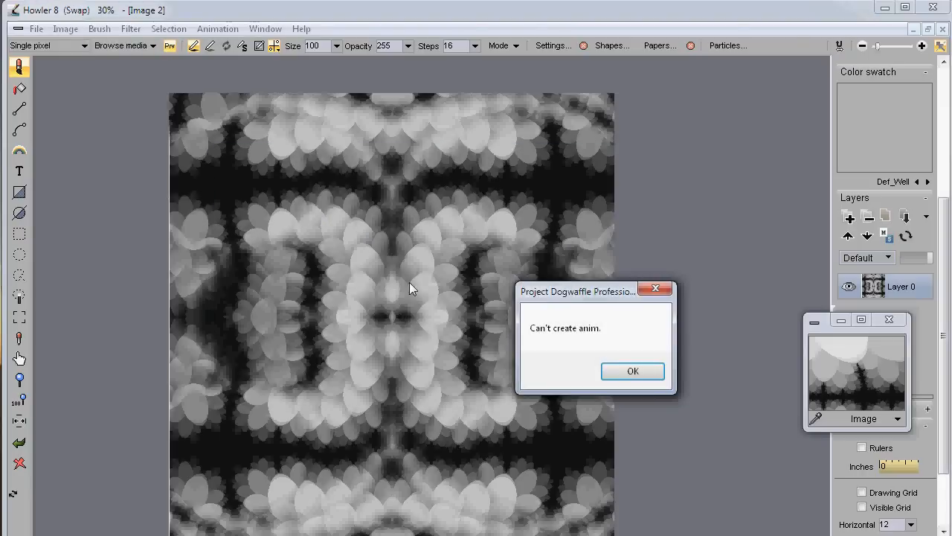
{"action": "left_click", "coordinate": [642, 367]}
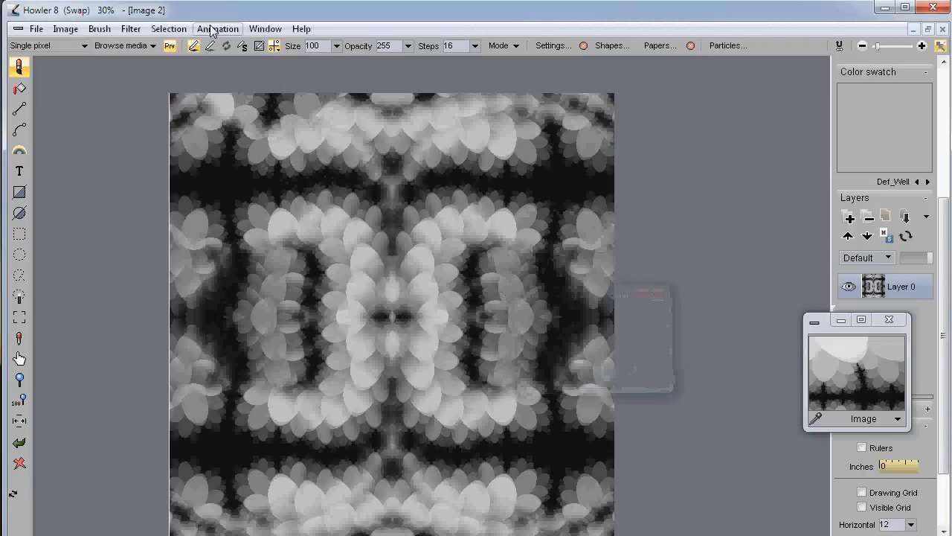
- Create a 55-frame animation at 24 fps, initialized by copying the current frame
{"action": "left_click", "coordinate": [173, 29]}
{"action": "mouse_move", "coordinate": [217, 29]}
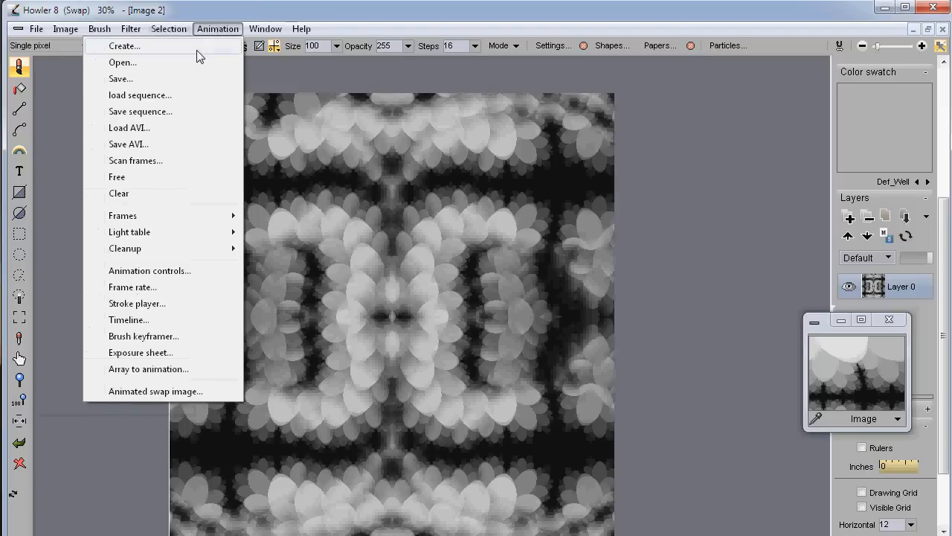
{"action": "left_click", "coordinate": [127, 46]}
{"action": "double_click", "coordinate": [325, 225]}
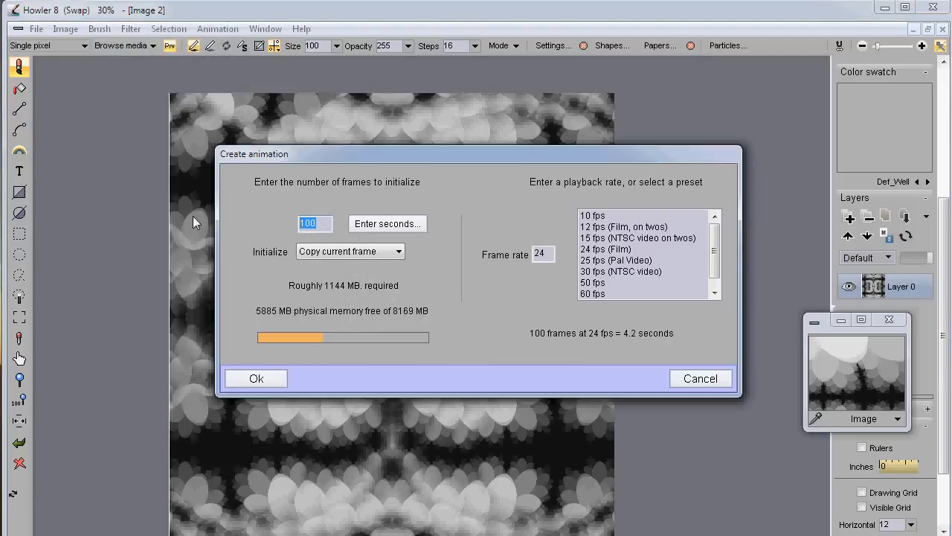
{"action": "type", "text": "55"}
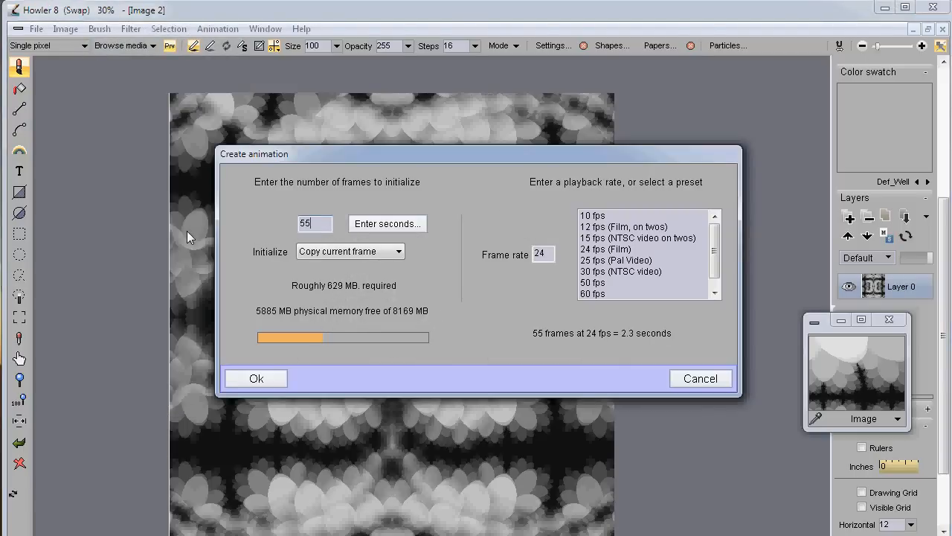
{"action": "left_click", "coordinate": [255, 383]}
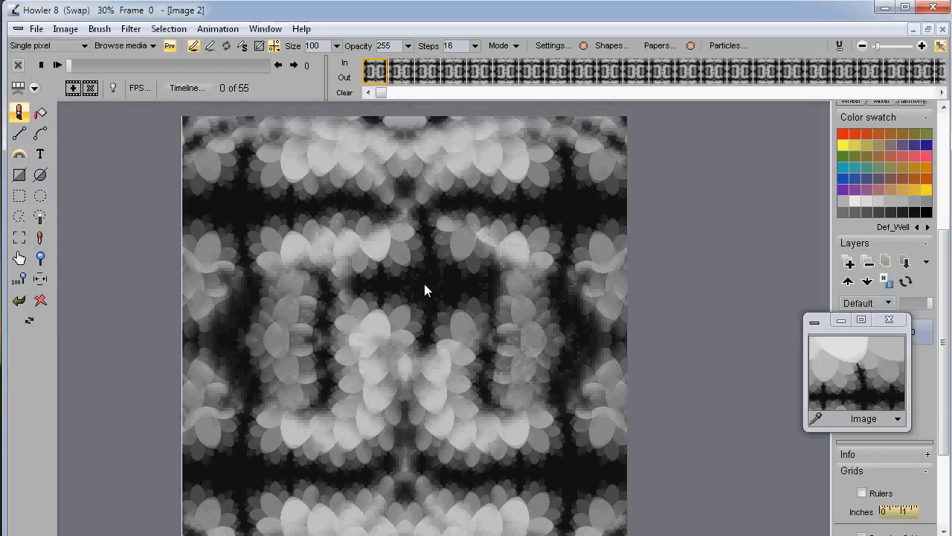
{"action": "mouse_move", "coordinate": [424, 284]}
{"action": "left_mouse_down"}
{"action": "mouse_move", "coordinate": [475, 308]}
{"action": "mouse_move", "coordinate": [455, 338]}
{"action": "mouse_move", "coordinate": [360, 331]}
{"action": "mouse_move", "coordinate": [364, 313]}
{"action": "left_mouse_up"}
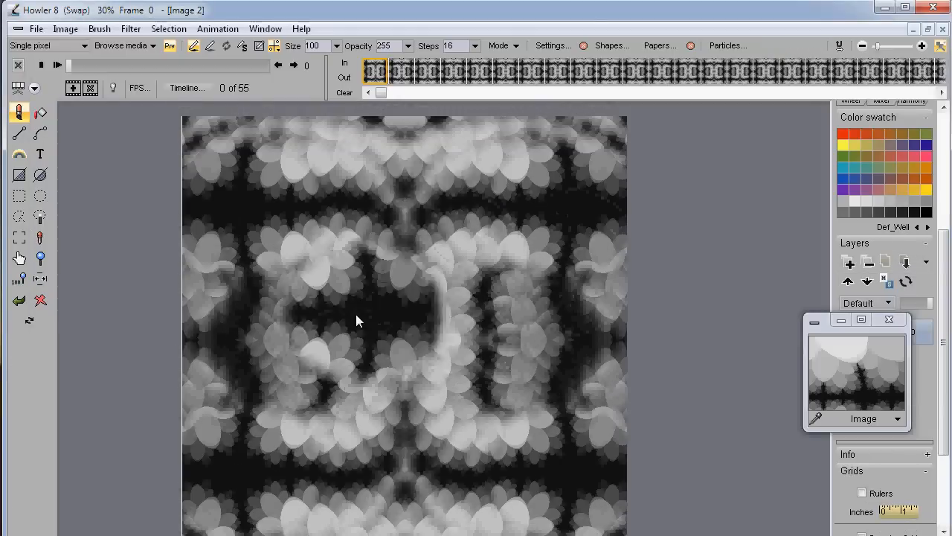
{"action": "mouse_move", "coordinate": [72, 66]}
{"action": "left_mouse_down"}
{"action": "mouse_move", "coordinate": [123, 67]}
{"action": "mouse_move", "coordinate": [61, 70]}
{"action": "left_mouse_up"}
{"action": "left_click_drag", "start_coordinate": [227, 327], "coordinate": [267, 318]}
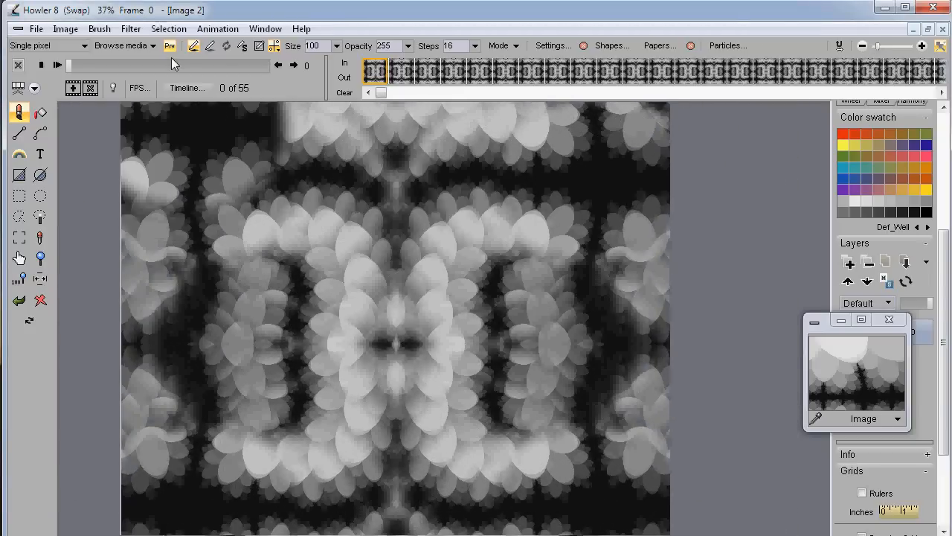
- Open the Timeline editor with the Transform filter and set the scale to 97 at frame 1
{"action": "left_click", "coordinate": [187, 88]}
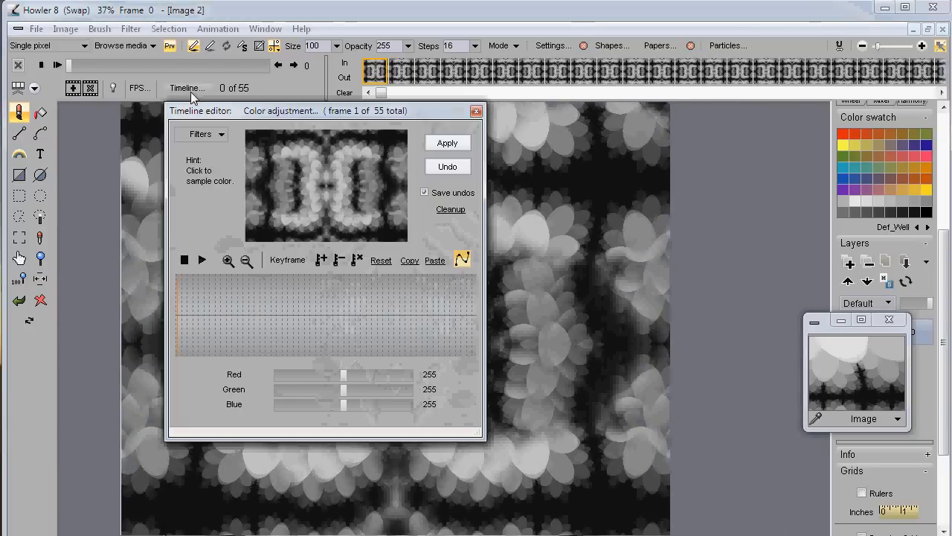
{"action": "left_click", "coordinate": [211, 139]}
{"action": "left_click_drag", "start_coordinate": [415, 169], "coordinate": [419, 251]}
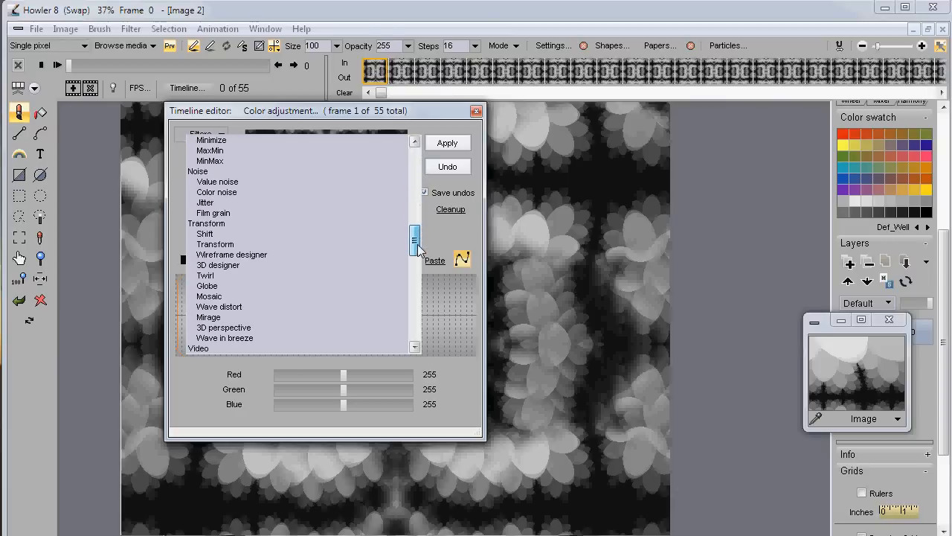
{"action": "left_click", "coordinate": [216, 244]}
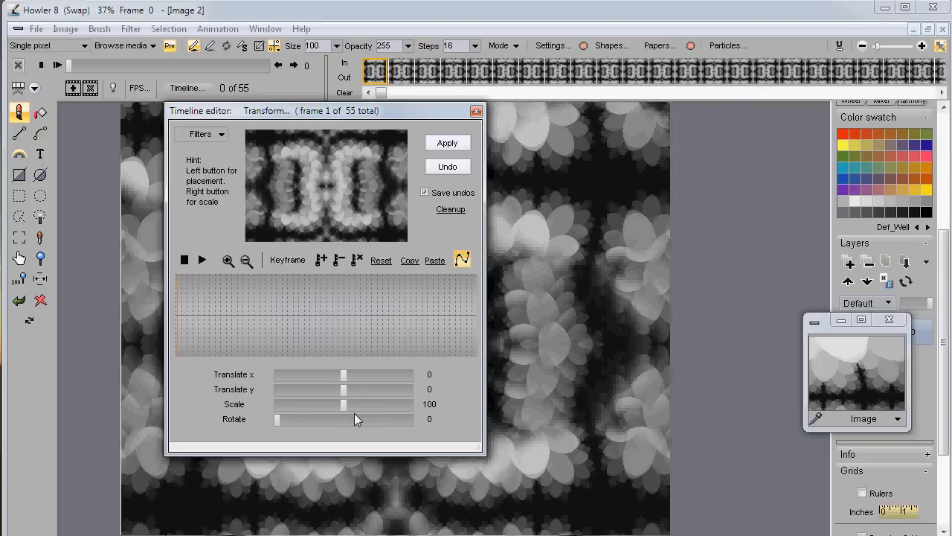
{"action": "left_click_drag", "start_coordinate": [361, 404], "coordinate": [342, 409]}
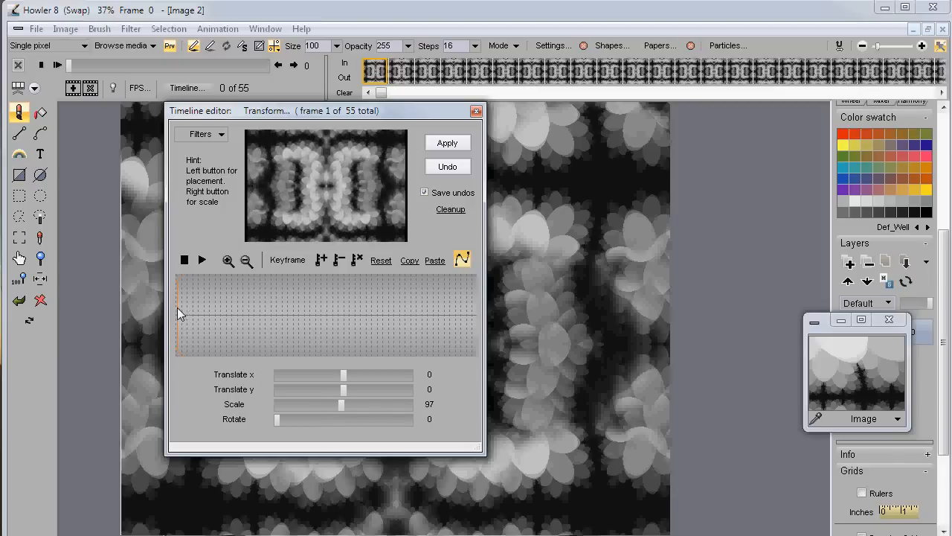
- At frame 55 set the scale to 200 and the rotation to 90, and add a keyframe there
{"action": "left_click_drag", "start_coordinate": [354, 279], "coordinate": [478, 329]}
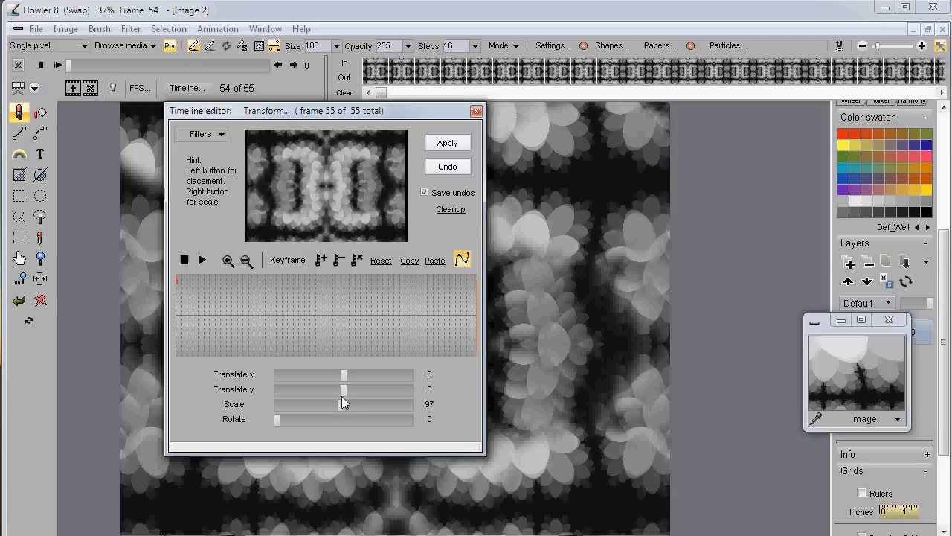
{"action": "left_click_drag", "start_coordinate": [345, 406], "coordinate": [426, 421]}
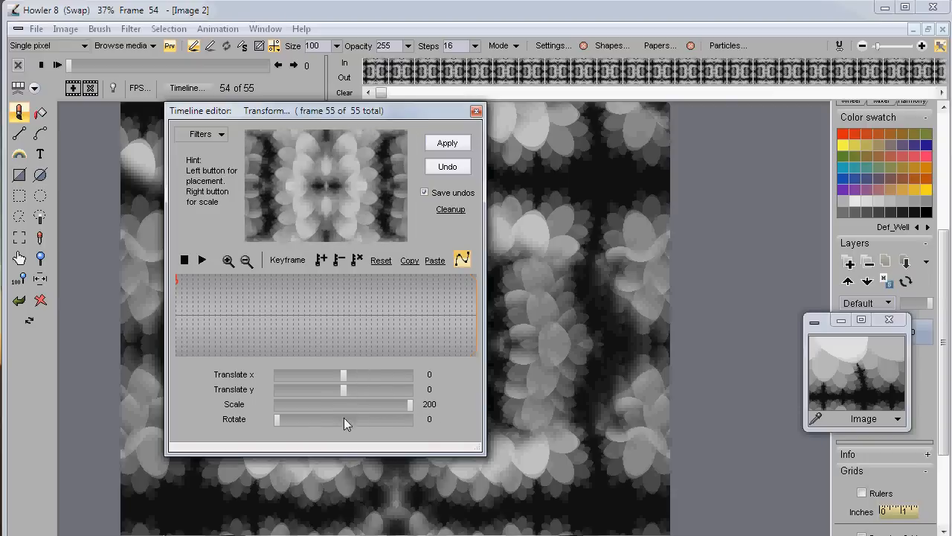
{"action": "left_click_drag", "start_coordinate": [278, 422], "coordinate": [310, 423]}
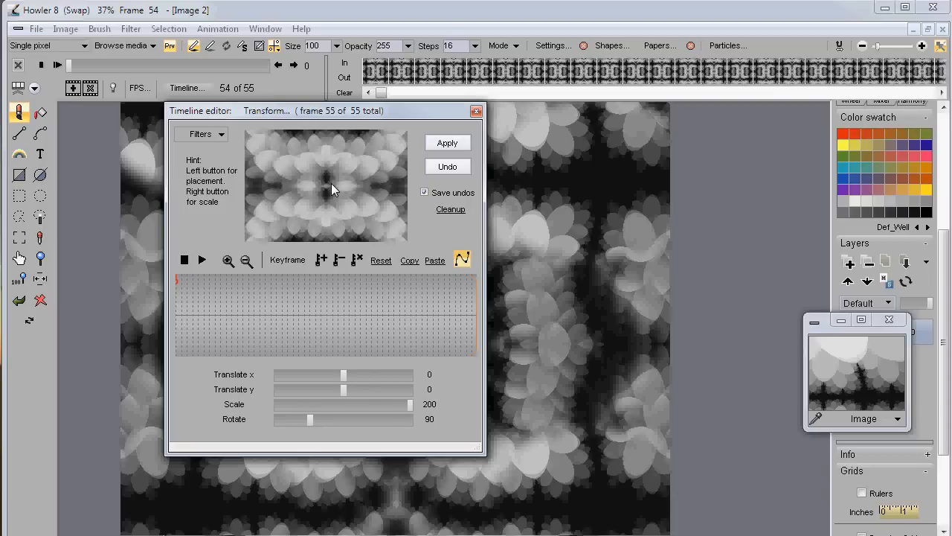
{"action": "left_click", "coordinate": [322, 260]}
- Switch the keyframe curves from smooth to linear, apply the Transform filter to all frames and close the Timeline editor
{"action": "left_click", "coordinate": [462, 260]}
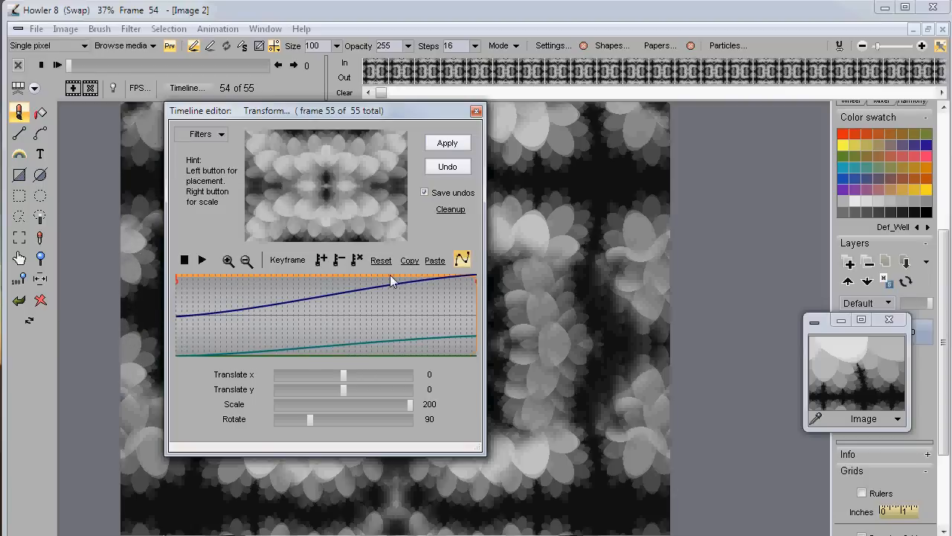
{"action": "left_click", "coordinate": [465, 260]}
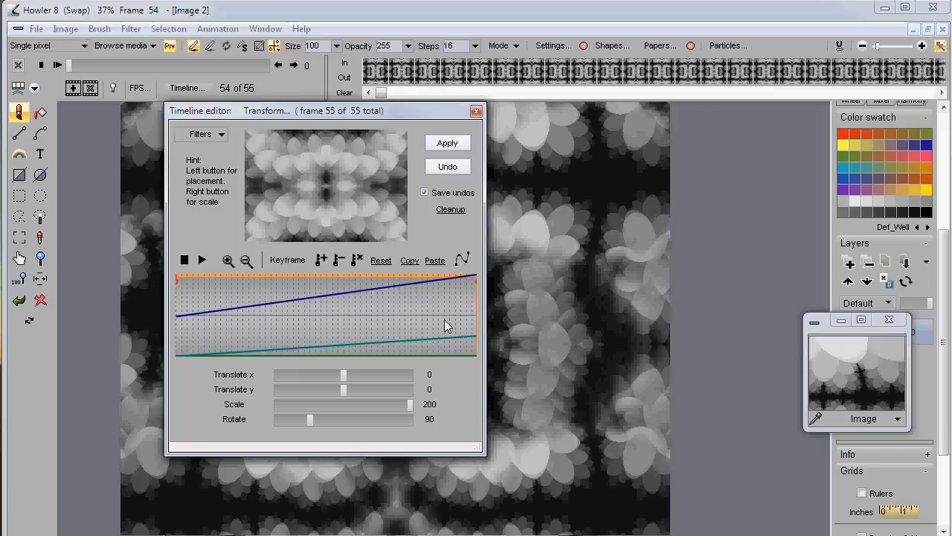
{"action": "left_click", "coordinate": [454, 144]}
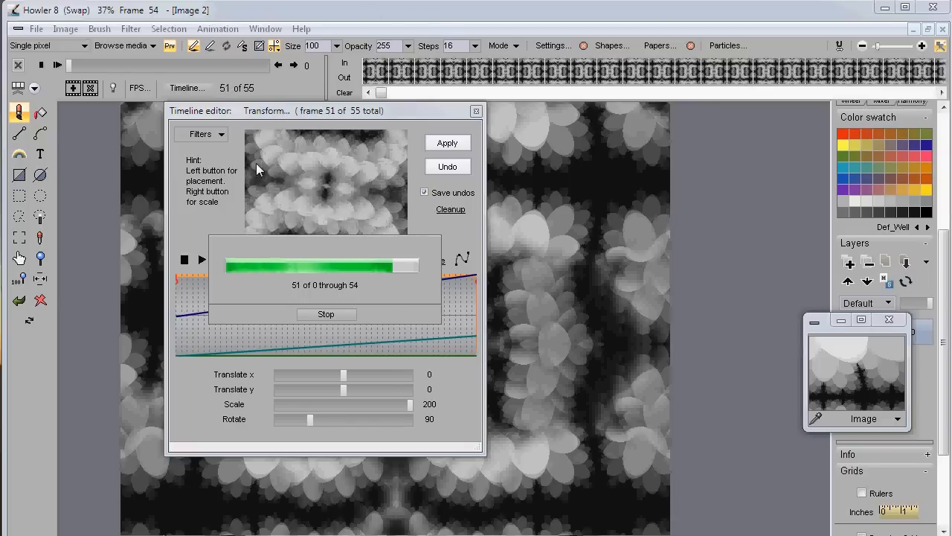
{"action": "left_click_drag", "start_coordinate": [325, 118], "coordinate": [536, 200]}
{"action": "left_click", "coordinate": [688, 196]}
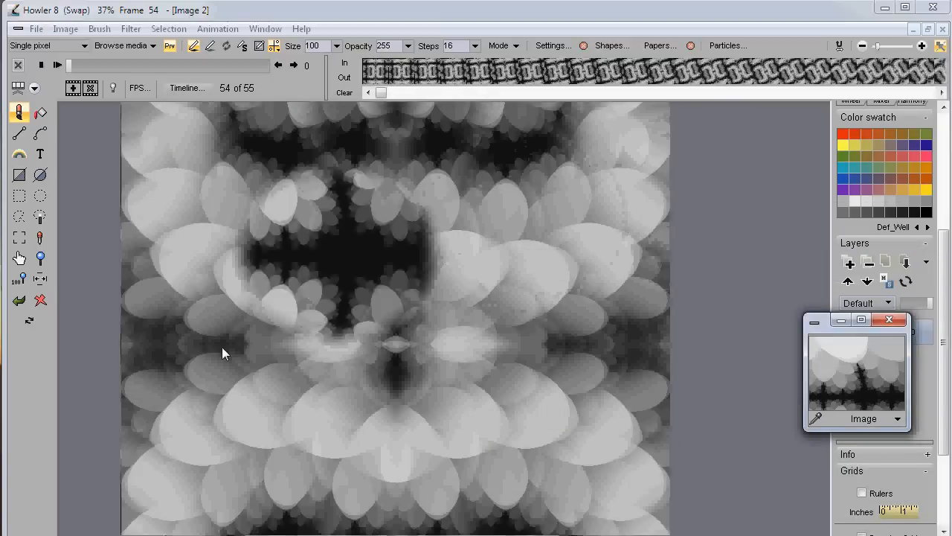
- Scrub the transformed animation back to frame 0 and look through the available filter categories
{"action": "left_click", "coordinate": [79, 64]}
{"action": "mouse_move", "coordinate": [79, 65]}
{"action": "left_mouse_down"}
{"action": "mouse_move", "coordinate": [259, 76]}
{"action": "mouse_move", "coordinate": [83, 72]}
{"action": "mouse_move", "coordinate": [210, 64]}
{"action": "mouse_move", "coordinate": [62, 65]}
{"action": "left_mouse_up"}
{"action": "left_click", "coordinate": [130, 30]}
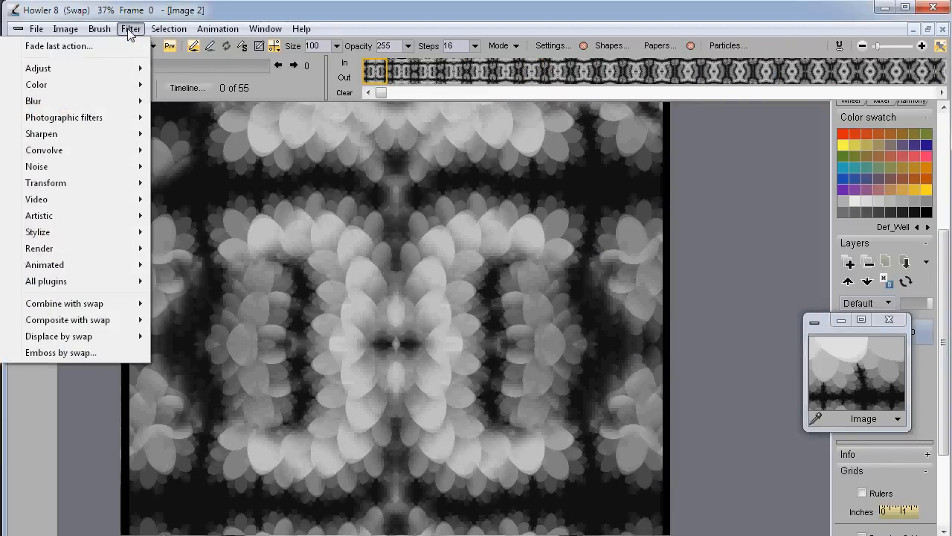
{"action": "mouse_move", "coordinate": [94, 272]}
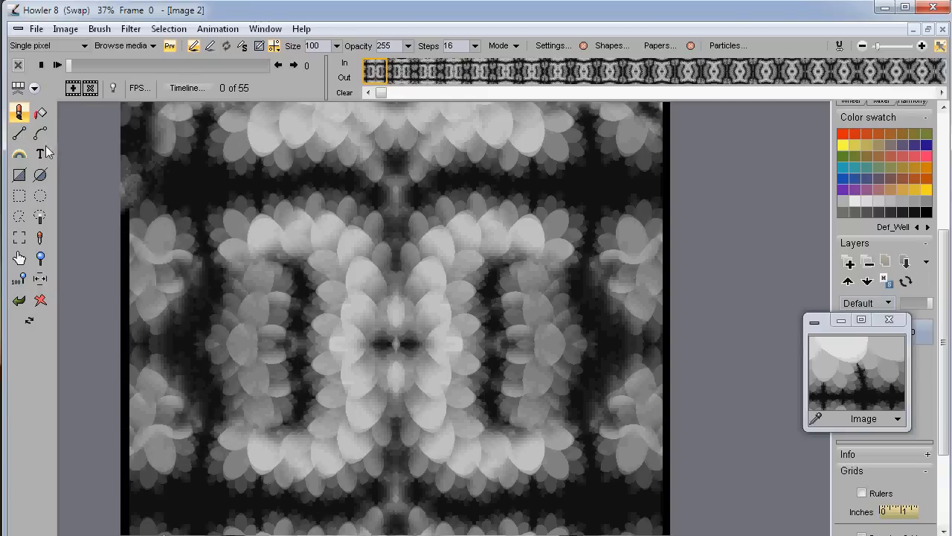
- Set the brush steps to 1 and close the remaining stored image window
{"action": "left_click", "coordinate": [17, 114]}
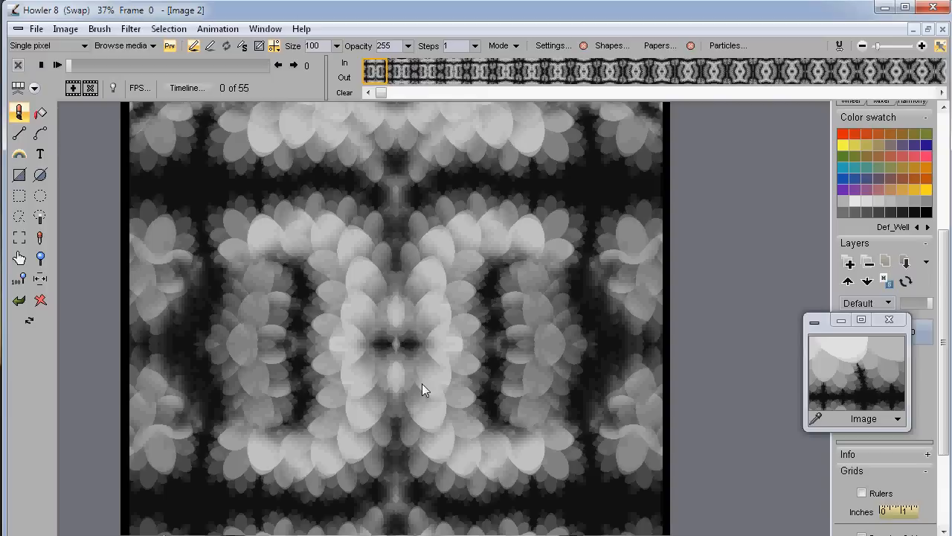
{"action": "left_click", "coordinate": [889, 319]}
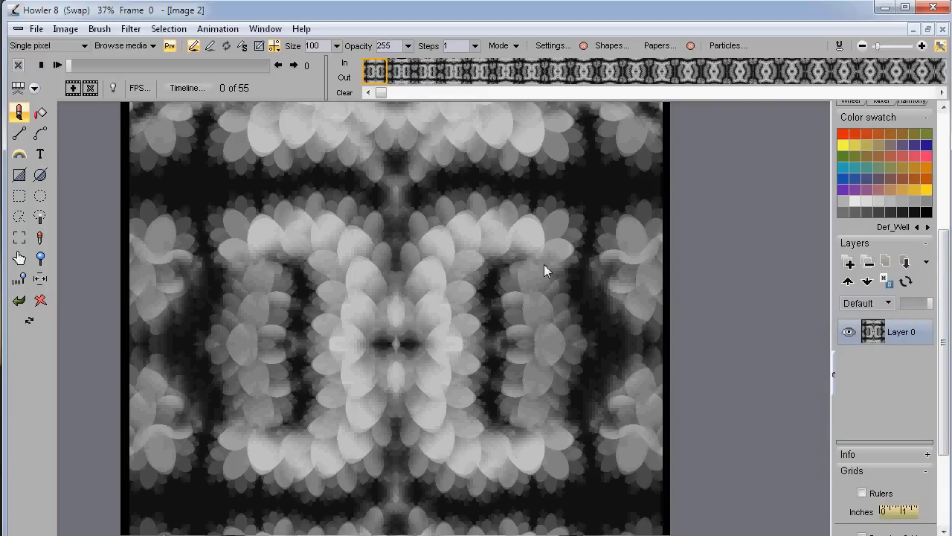
- Try a freehand mirrored single-pixel stroke over the centre of the pattern, and undo it
{"action": "left_click_drag", "start_coordinate": [318, 257], "coordinate": [392, 237]}
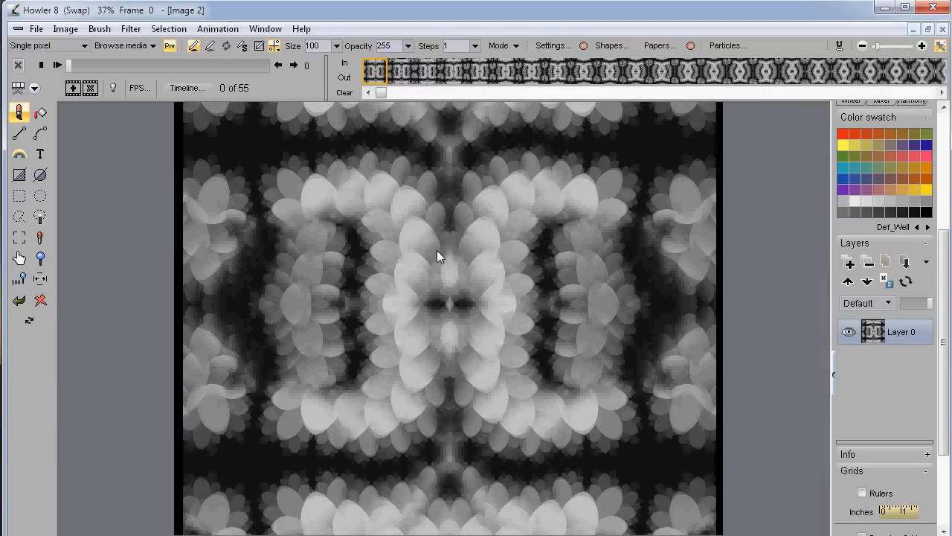
{"action": "mouse_move", "coordinate": [421, 278]}
{"action": "left_mouse_down"}
{"action": "mouse_move", "coordinate": [611, 273]}
{"action": "mouse_move", "coordinate": [514, 206]}
{"action": "mouse_move", "coordinate": [619, 215]}
{"action": "mouse_move", "coordinate": [559, 269]}
{"action": "mouse_move", "coordinate": [568, 384]}
{"action": "left_mouse_up"}
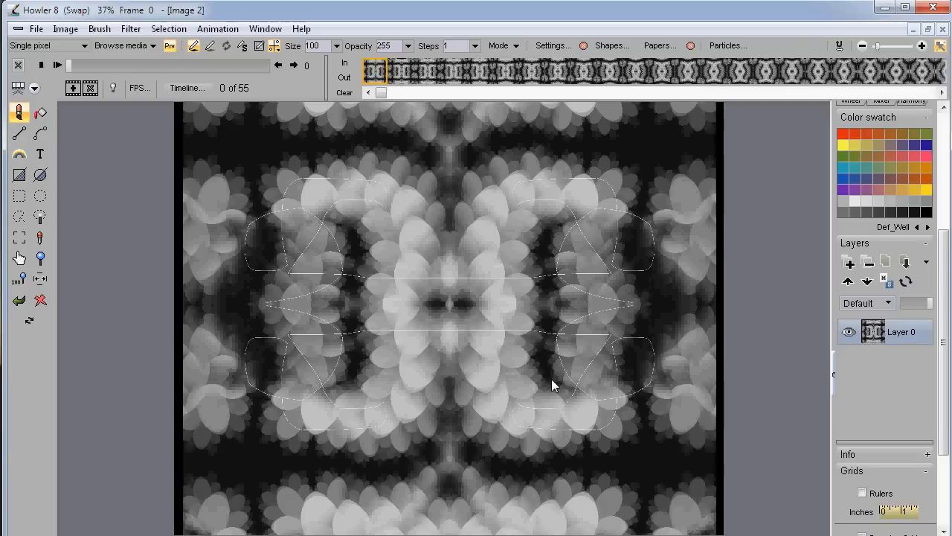
{"action": "key", "text": "ctrl+z"}
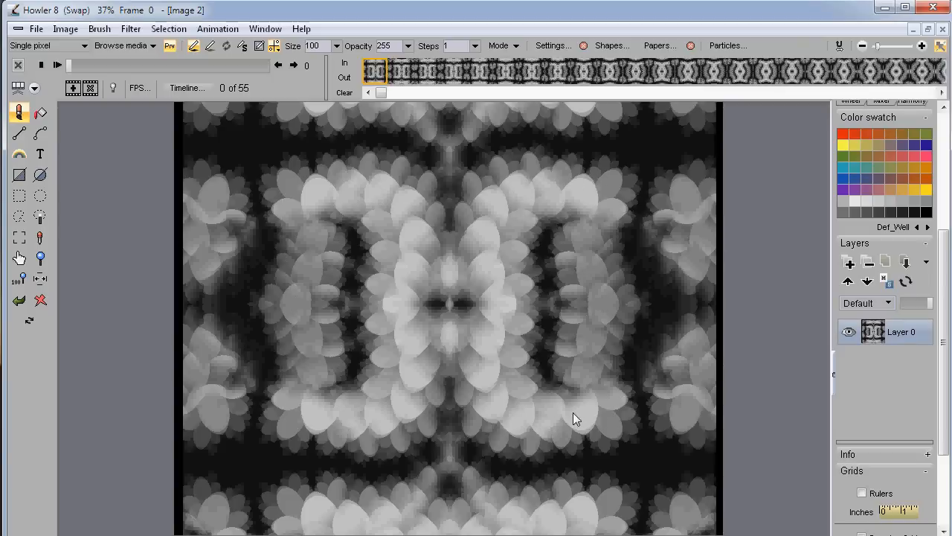
- Play the animation to preview the zoom and rotation, and return to frame 0
{"action": "left_click", "coordinate": [58, 65]}
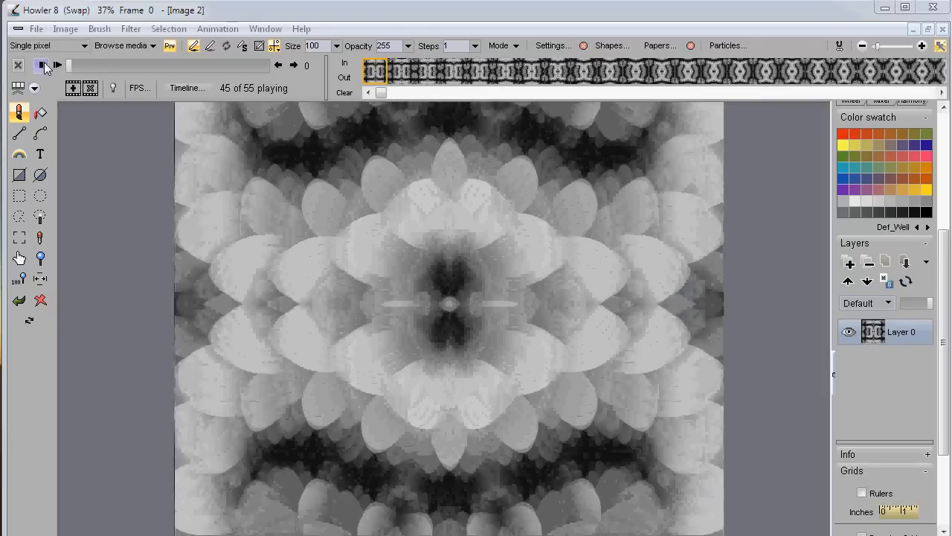
{"action": "left_click_drag", "start_coordinate": [88, 66], "coordinate": [68, 65]}
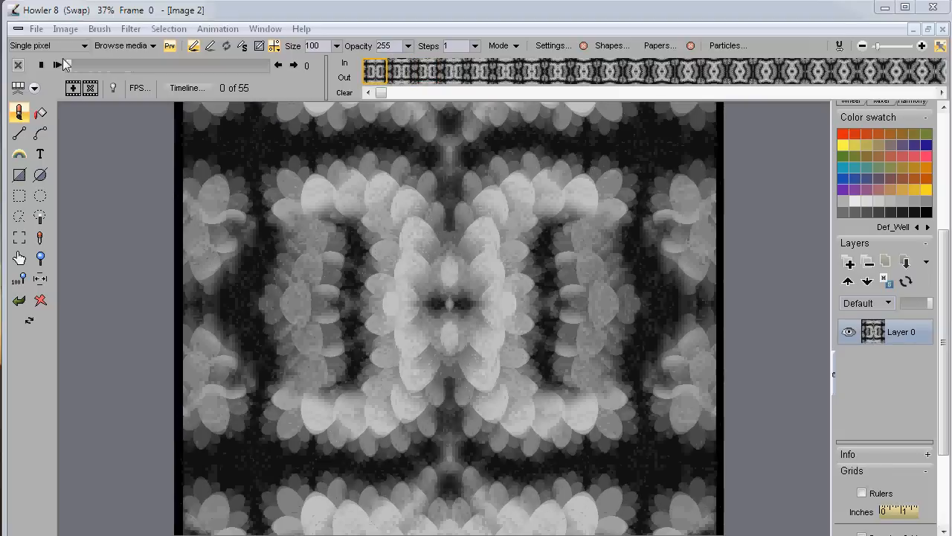
- Open the gradient sweep editor for the fill tool, place it clear of the pattern's centre and select gradient index 1
{"action": "left_click", "coordinate": [41, 114]}
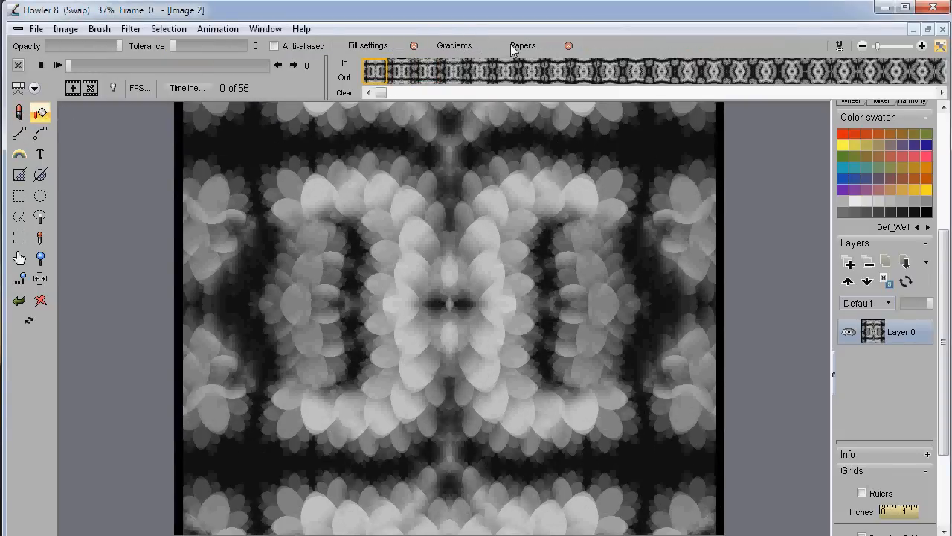
{"action": "left_click", "coordinate": [456, 45]}
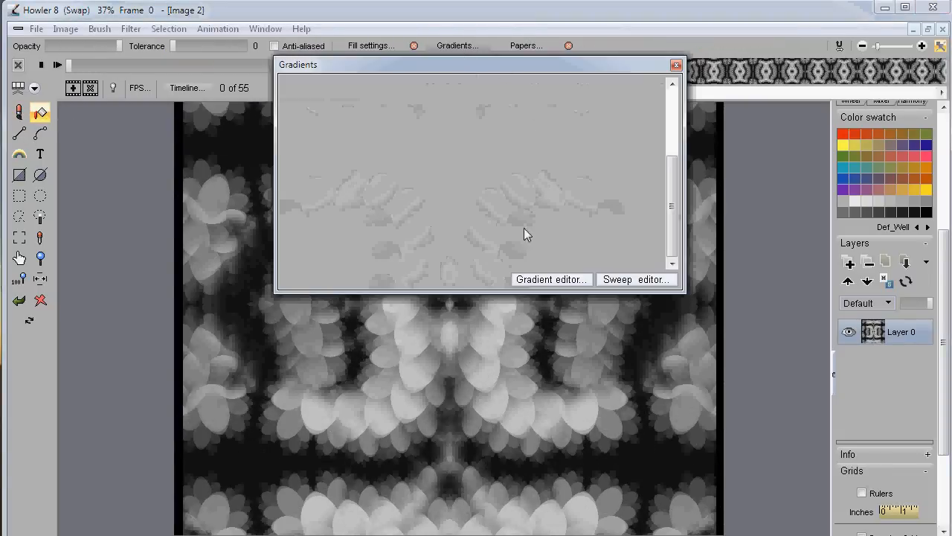
{"action": "left_click", "coordinate": [623, 279]}
{"action": "left_click_drag", "start_coordinate": [452, 191], "coordinate": [90, 347]}
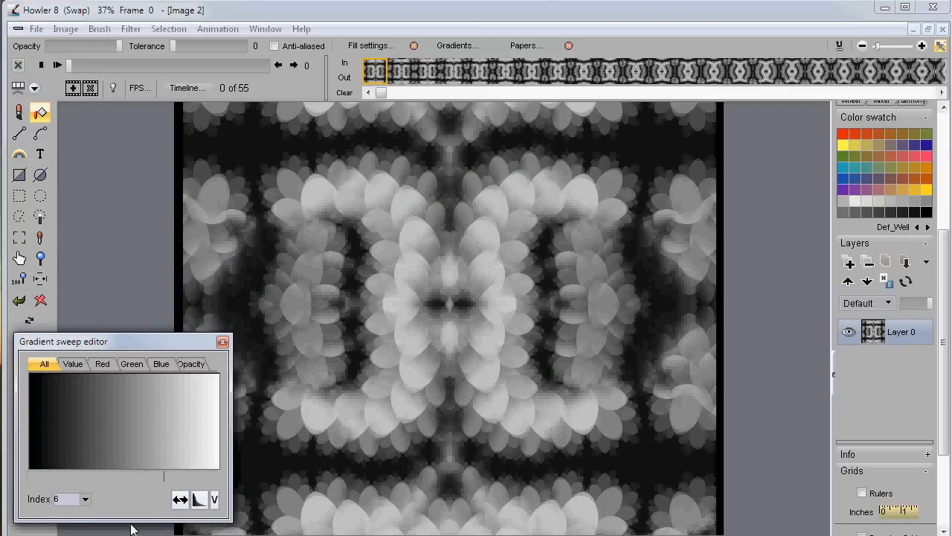
{"action": "left_click", "coordinate": [85, 499]}
{"action": "left_click_drag", "start_coordinate": [78, 519], "coordinate": [17, 520]}
- Load the Metals.grd gradient set in the sweep editor and select the orange gradient at index 6
{"action": "left_click", "coordinate": [215, 499]}
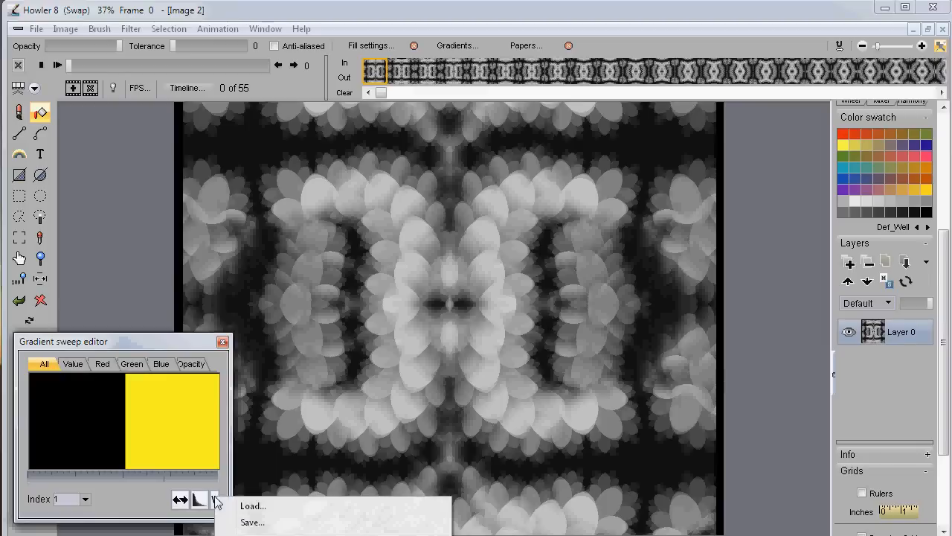
{"action": "left_click", "coordinate": [249, 504]}
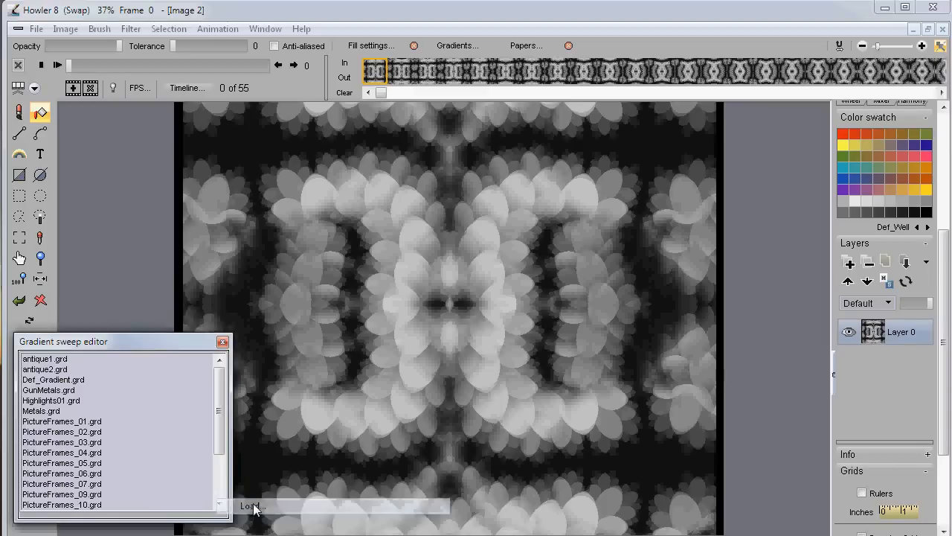
{"action": "double_click", "coordinate": [45, 410]}
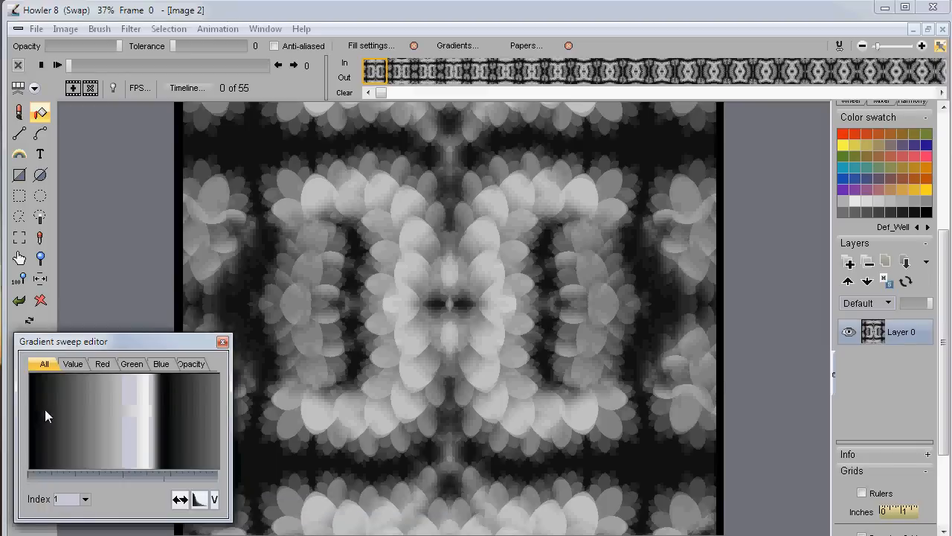
{"action": "left_click", "coordinate": [82, 502]}
{"action": "left_click_drag", "start_coordinate": [35, 516], "coordinate": [78, 513]}
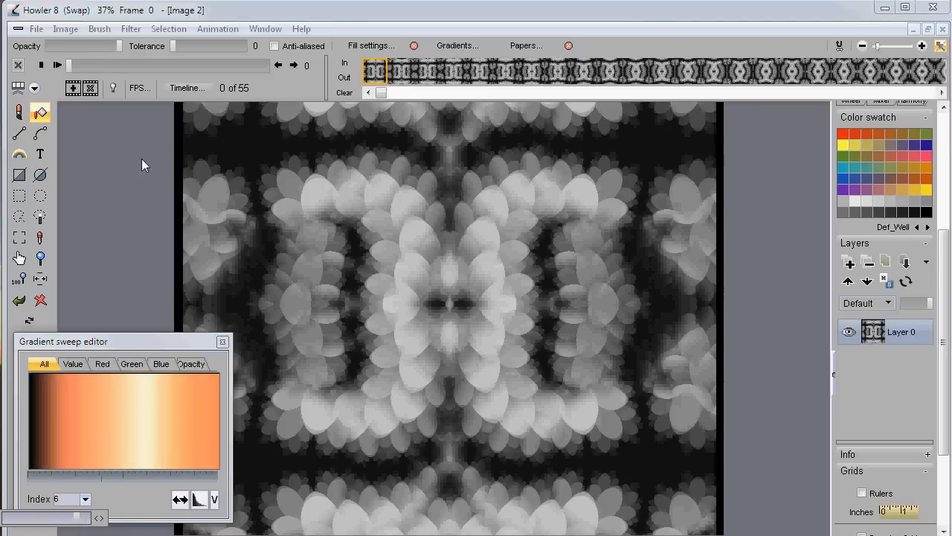
- Try mapping only the first frame to the current gradient, and undo the color mapping
{"action": "left_click", "coordinate": [131, 29]}
{"action": "mouse_move", "coordinate": [111, 85]}
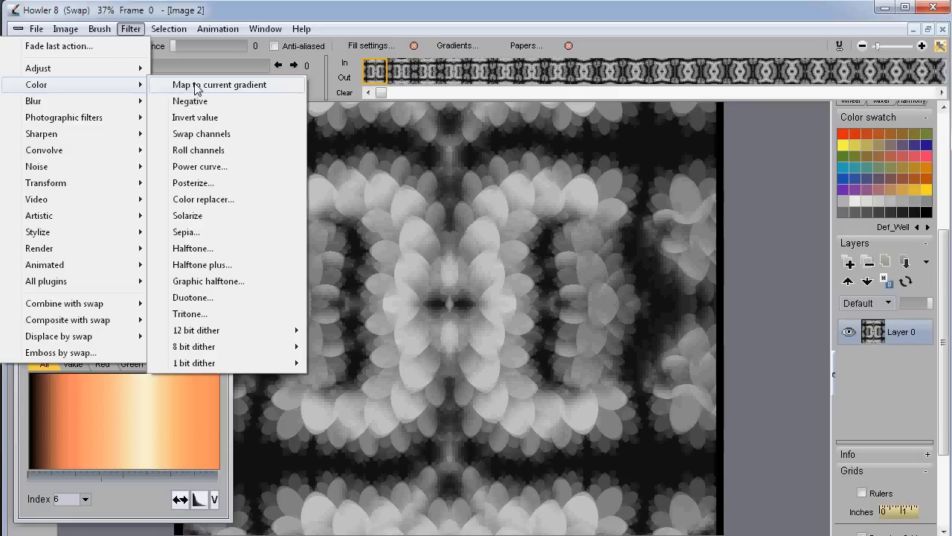
{"action": "left_click", "coordinate": [197, 86]}
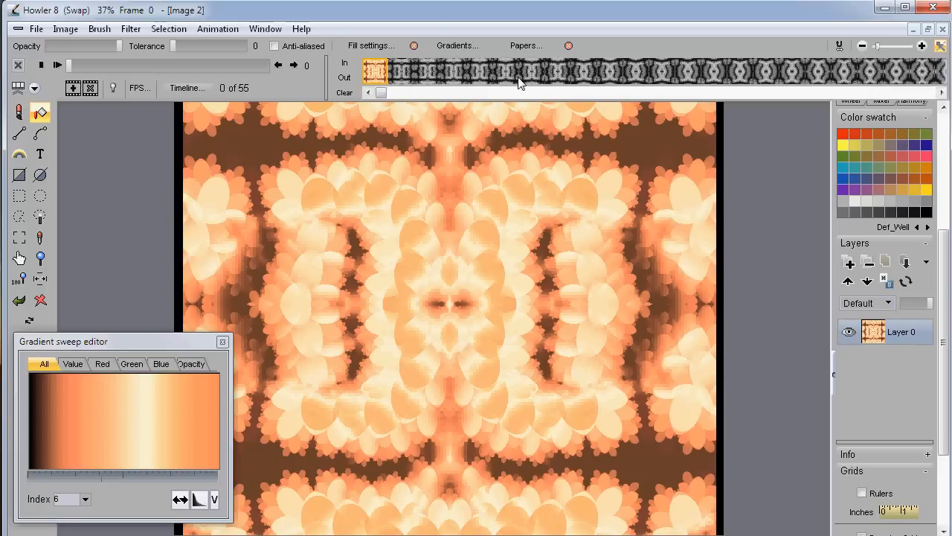
{"action": "left_click", "coordinate": [21, 302]}
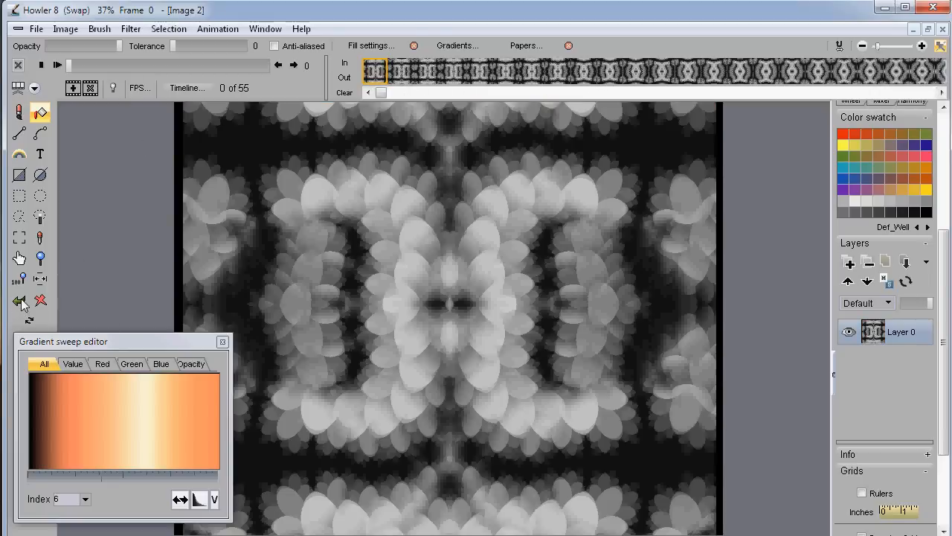
{"action": "left_click", "coordinate": [131, 28]}
{"action": "mouse_move", "coordinate": [115, 87]}
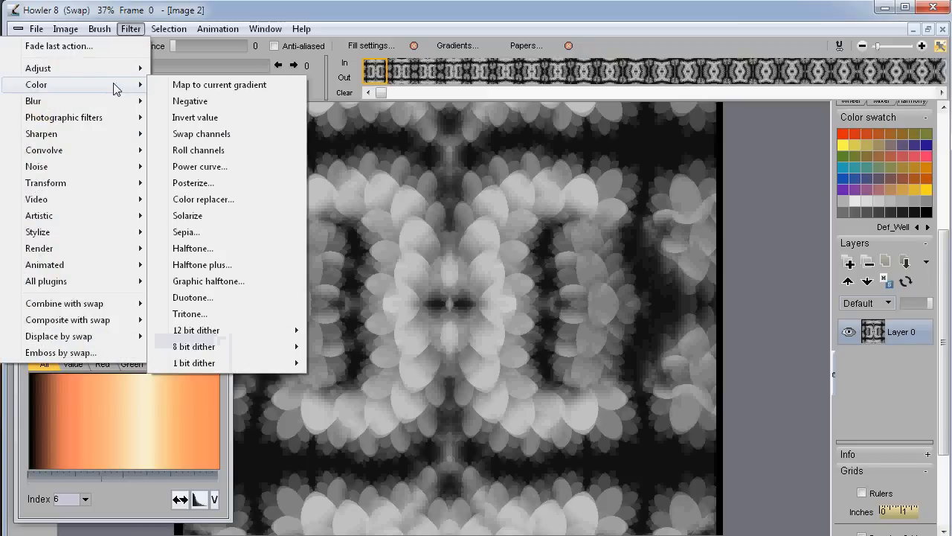
{"action": "left_click", "coordinate": [240, 3]}
- Apply the Map to gradient filter with index 3 to all frames in the Timeline editor, and move the editor off the pattern's centre
{"action": "left_click", "coordinate": [179, 88]}
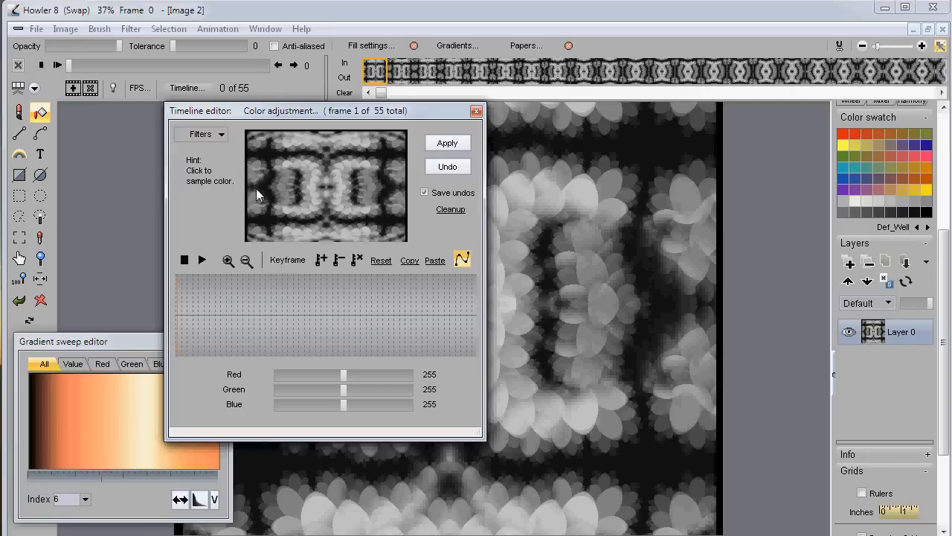
{"action": "left_click", "coordinate": [200, 135]}
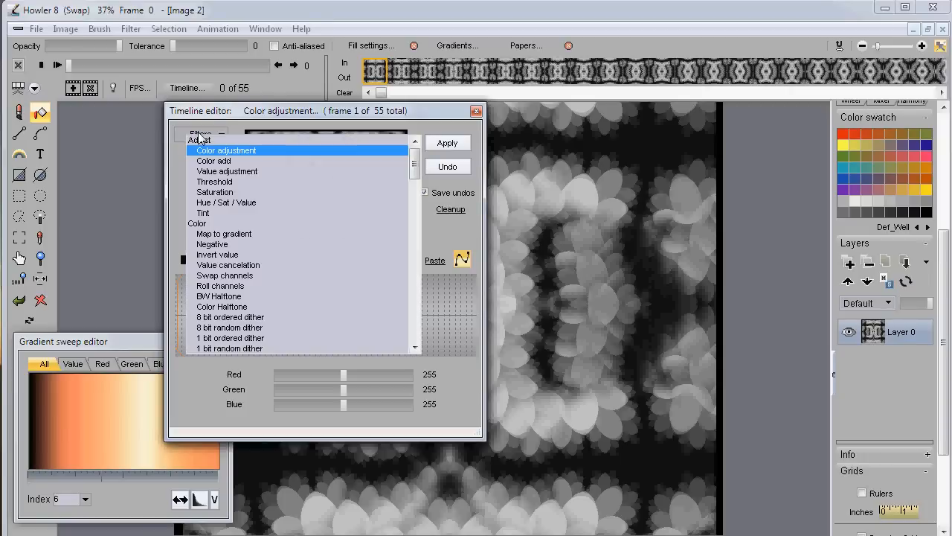
{"action": "left_click", "coordinate": [216, 233]}
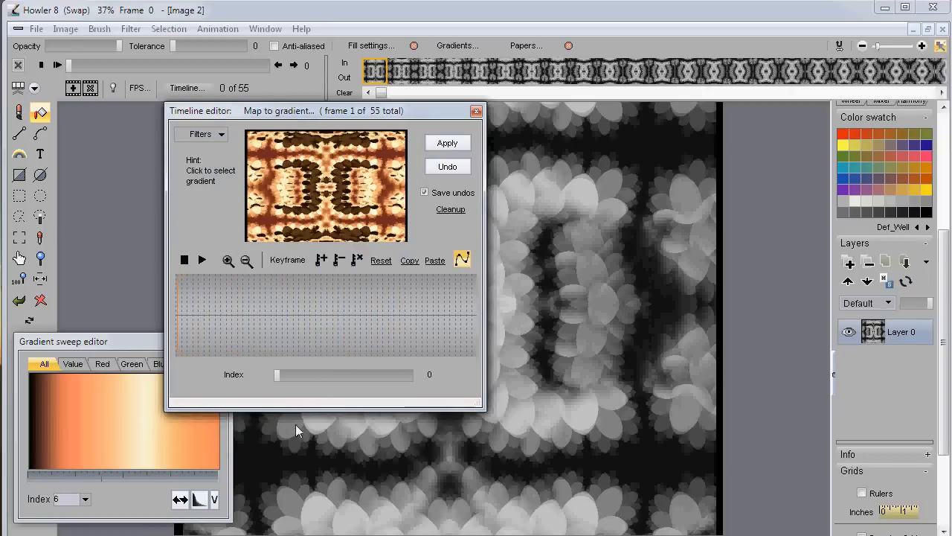
{"action": "left_click_drag", "start_coordinate": [284, 376], "coordinate": [340, 380]}
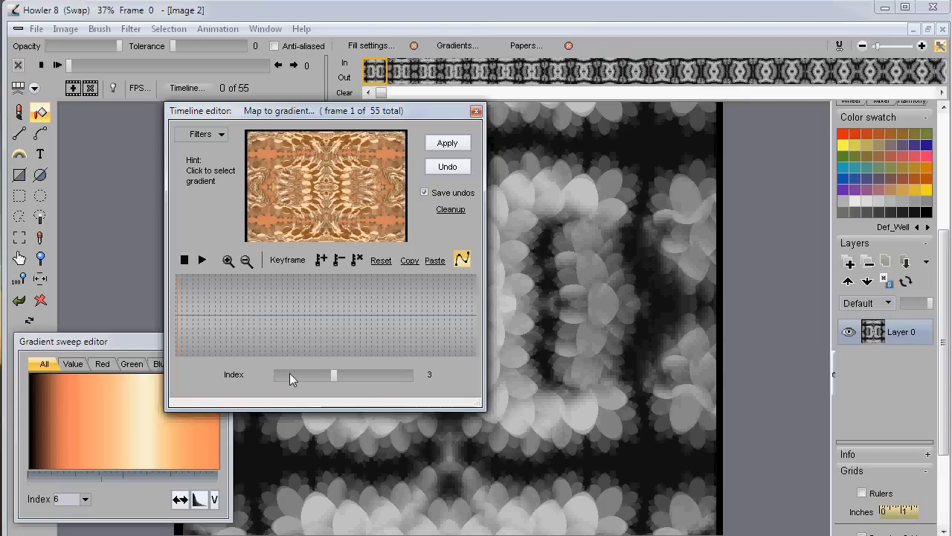
{"action": "mouse_move", "coordinate": [202, 321]}
{"action": "left_mouse_down"}
{"action": "mouse_move", "coordinate": [389, 319]}
{"action": "mouse_move", "coordinate": [221, 320]}
{"action": "left_mouse_up"}
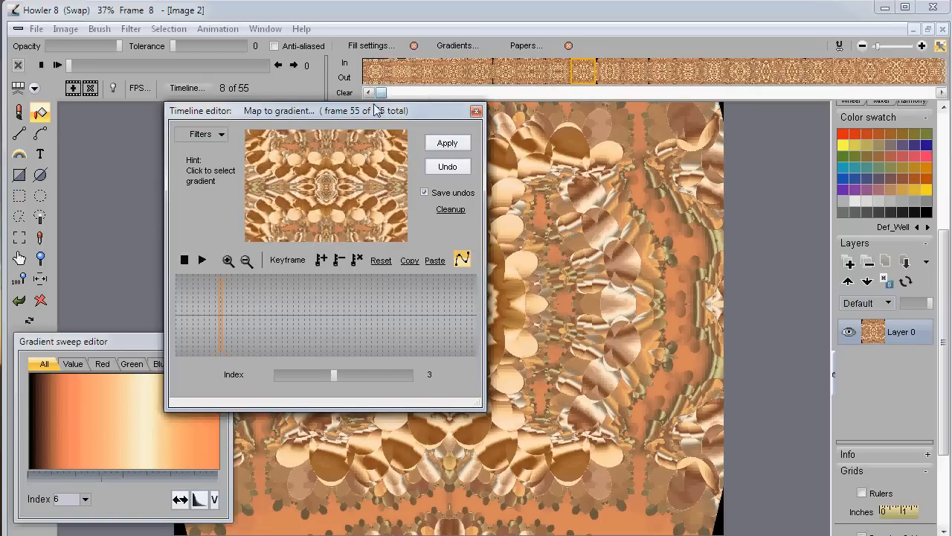
{"action": "left_click_drag", "start_coordinate": [346, 109], "coordinate": [264, 70]}
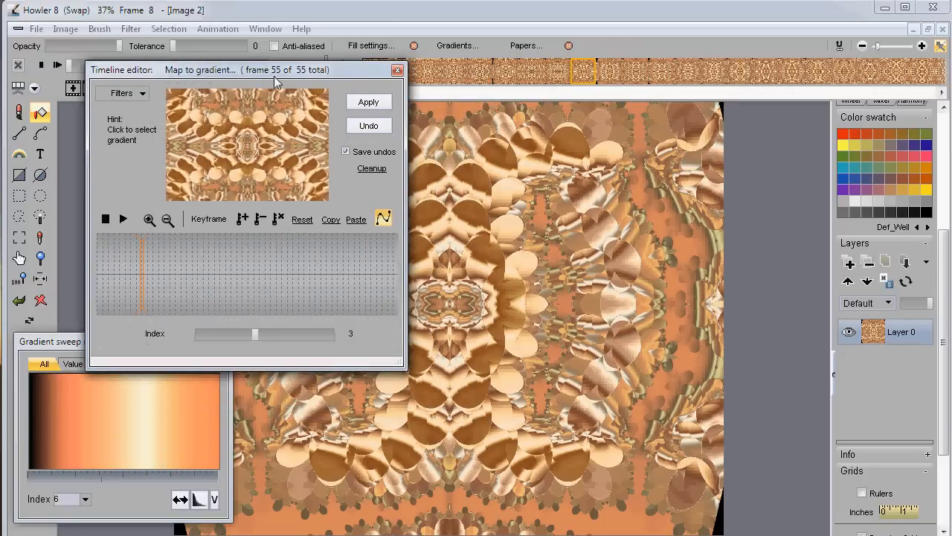